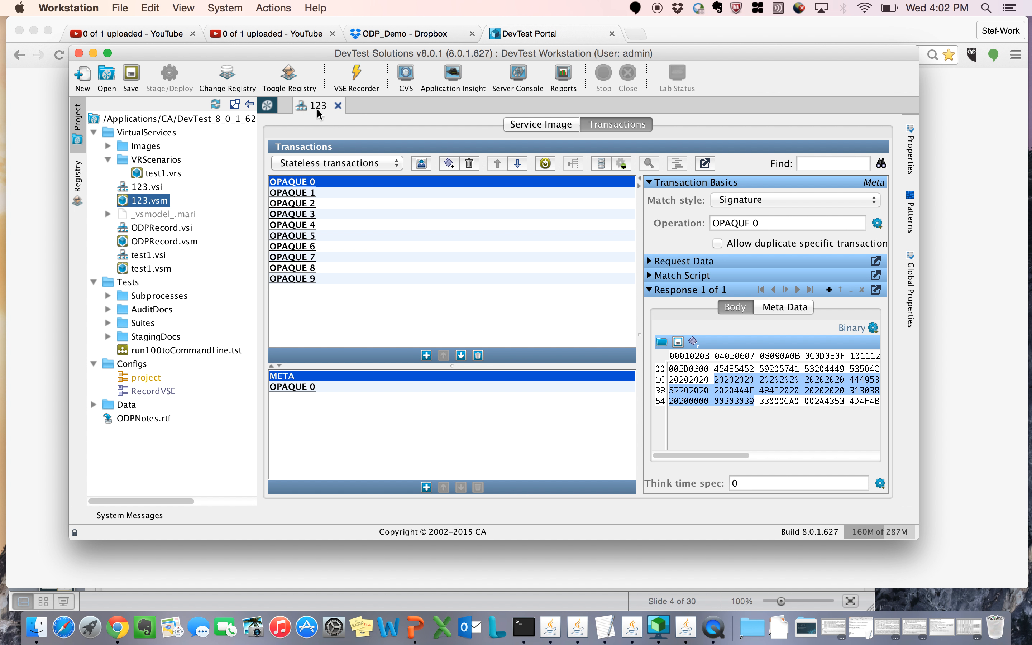
Step: Close the open 123 virtual service image and switch to the DevTest Portal in Chrome
click(338, 105)
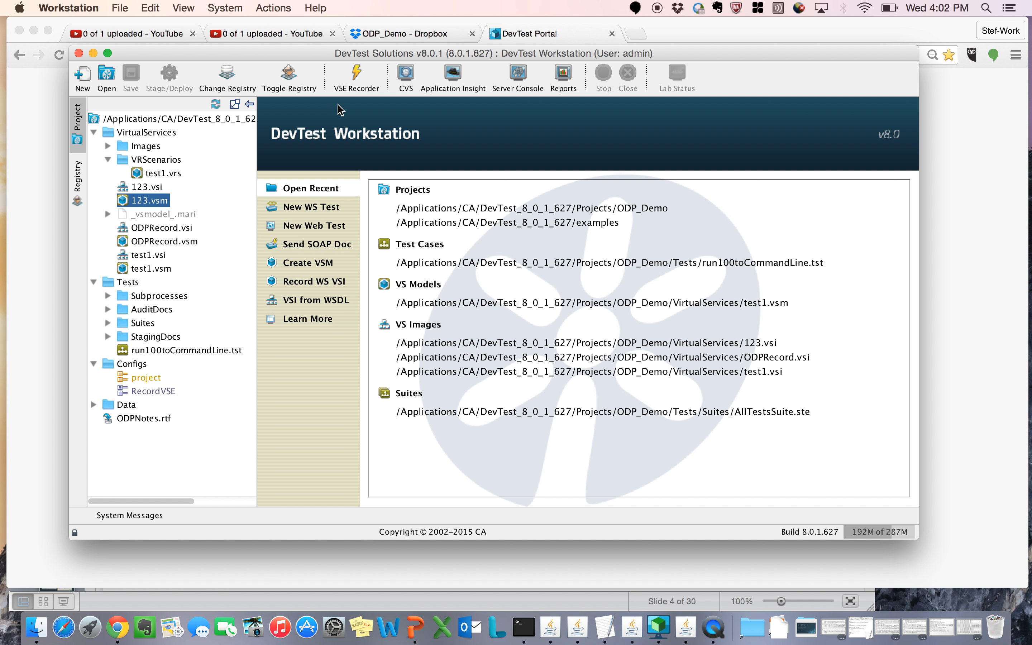
click(961, 258)
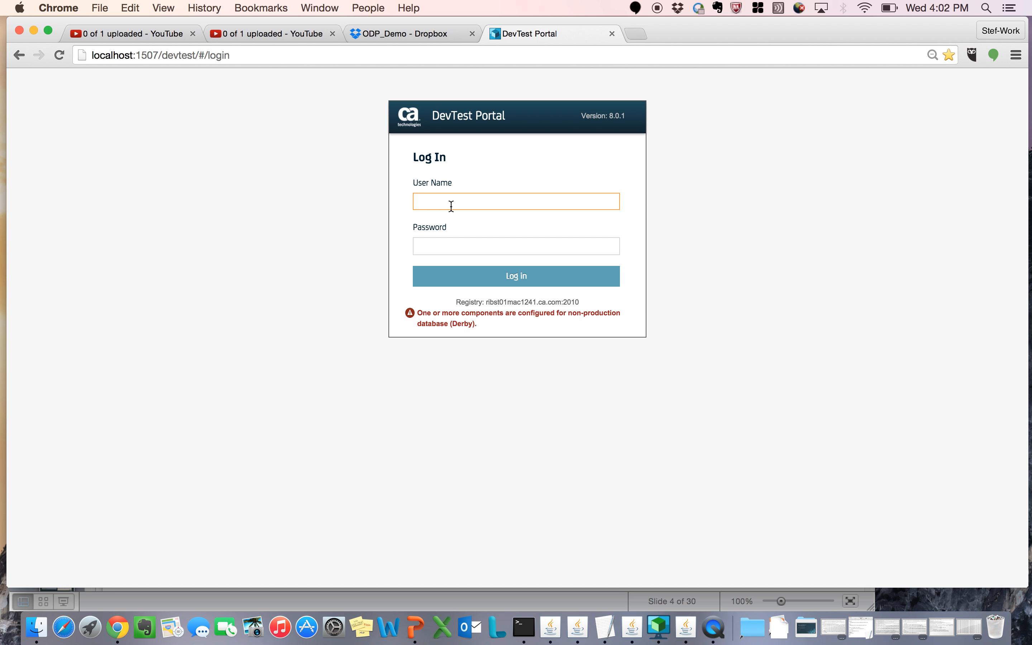
Step: Log in to the DevTest Portal with the administrator's user name and the account password
text(admin)
key(Tab)
text(admin)
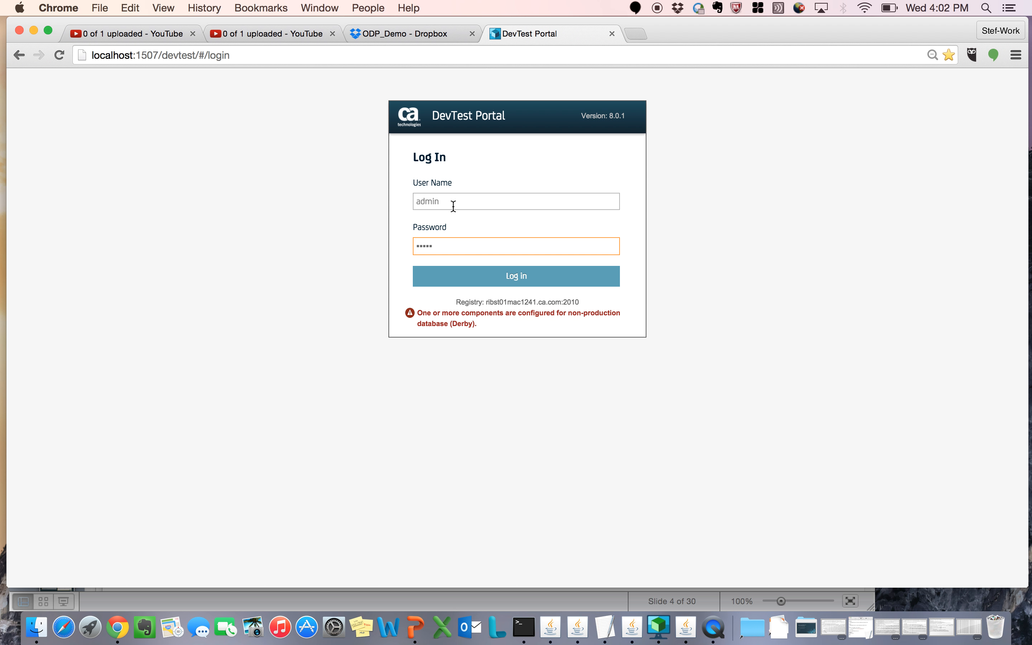
click(527, 282)
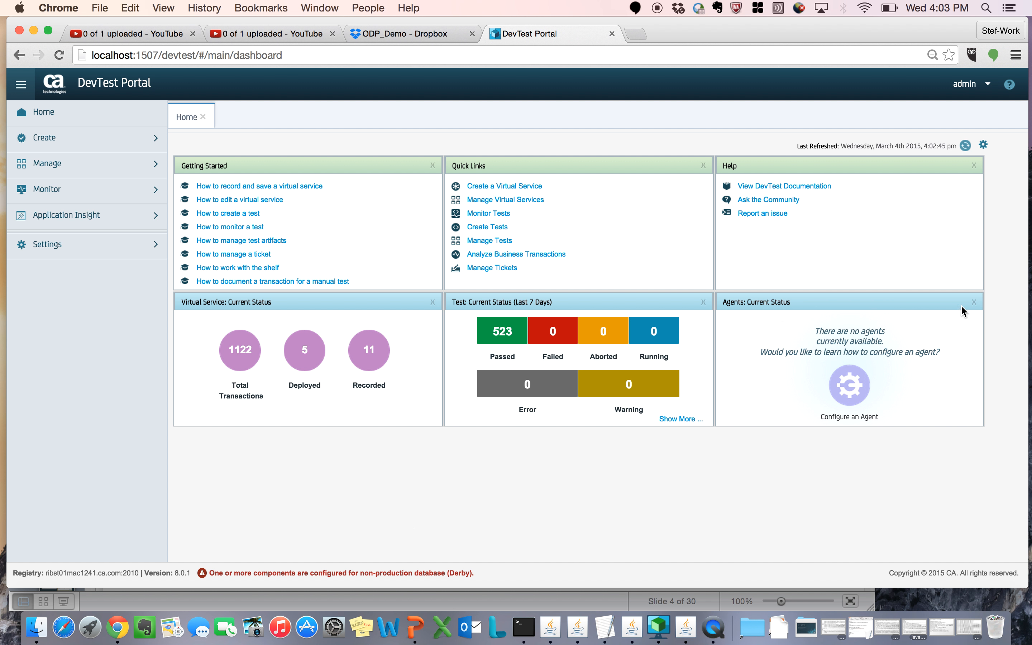
Step: Remove the Agents: Current Status widget from the Home dashboard and check the list of available dashboard widgets
click(974, 302)
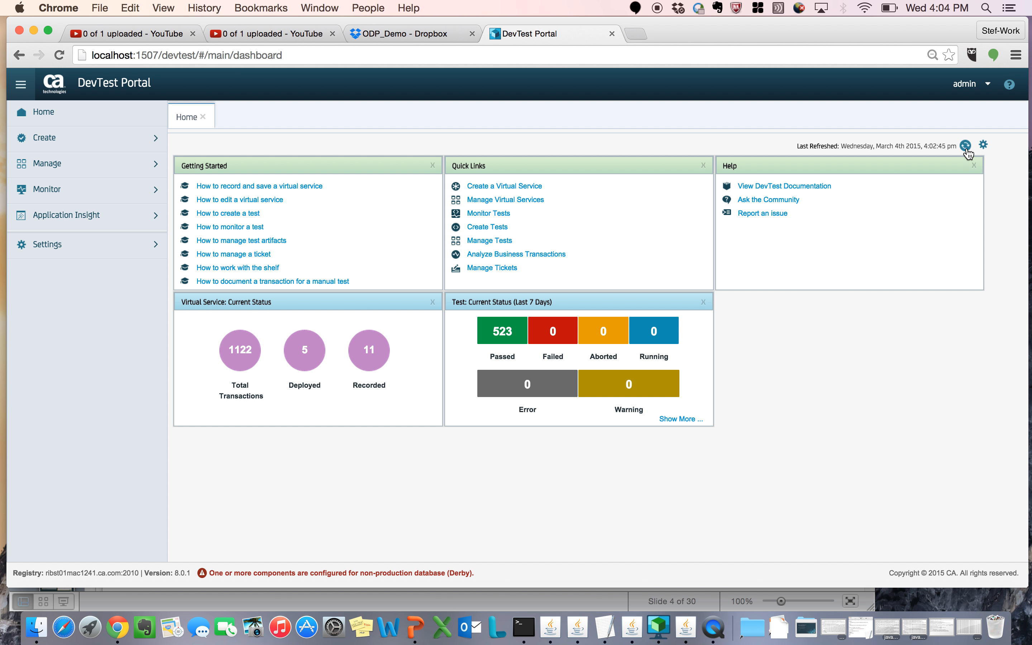
click(982, 146)
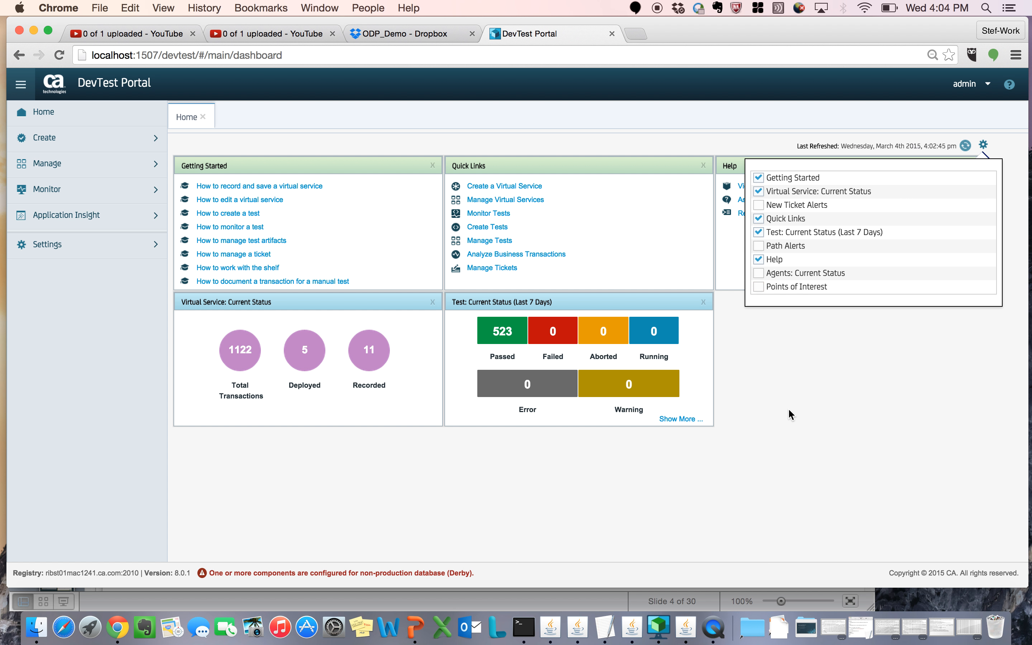
click(800, 422)
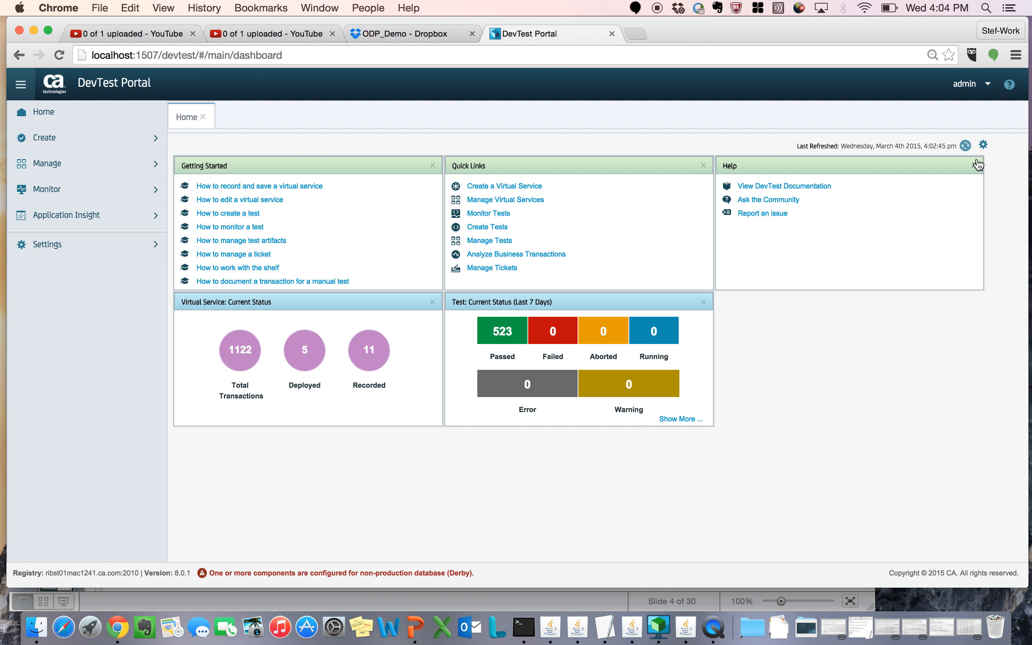
click(982, 145)
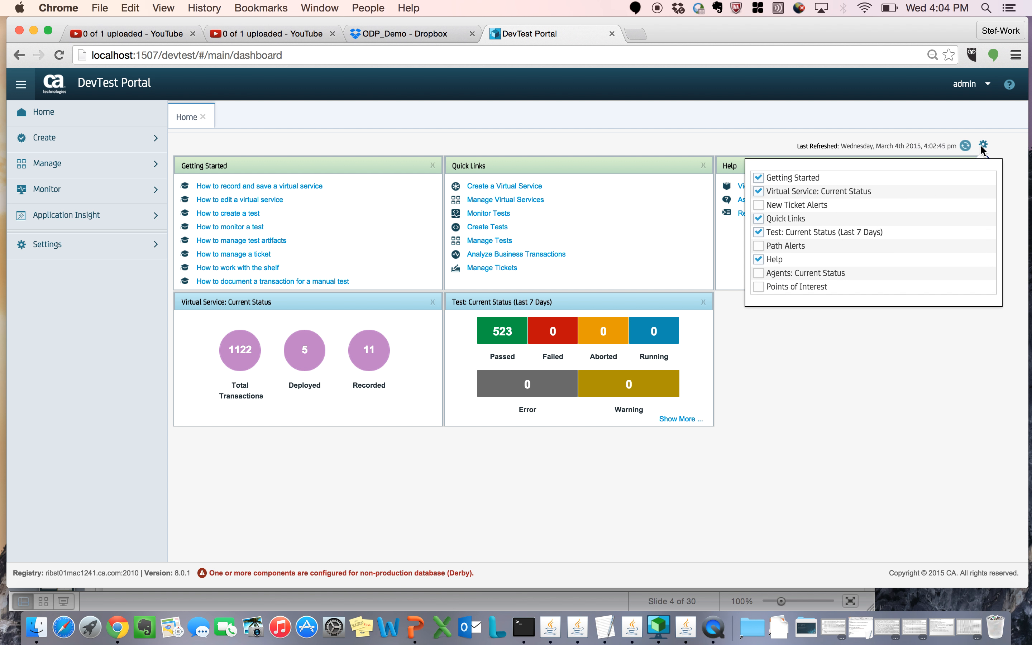
Step: Enable help for first time user in the account's Preferences and save the setting
click(989, 88)
click(947, 113)
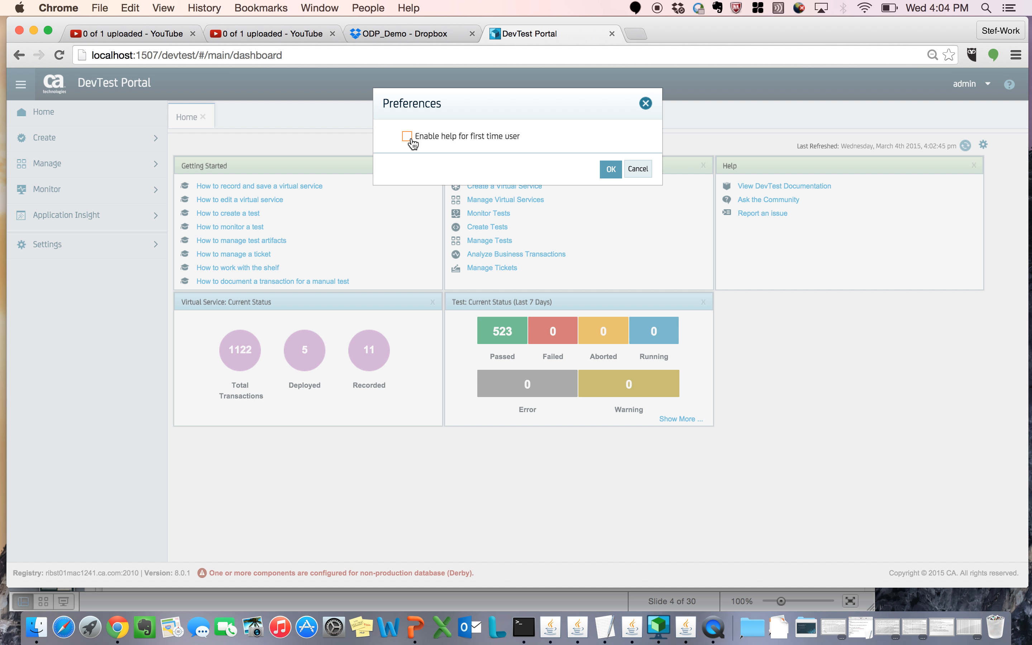
click(407, 137)
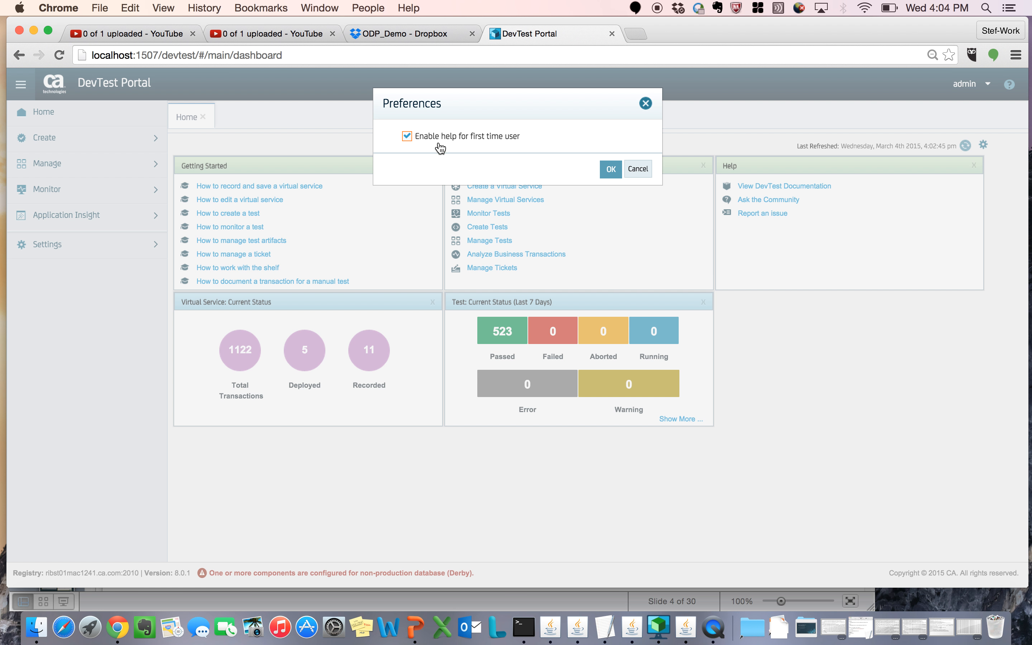
click(610, 170)
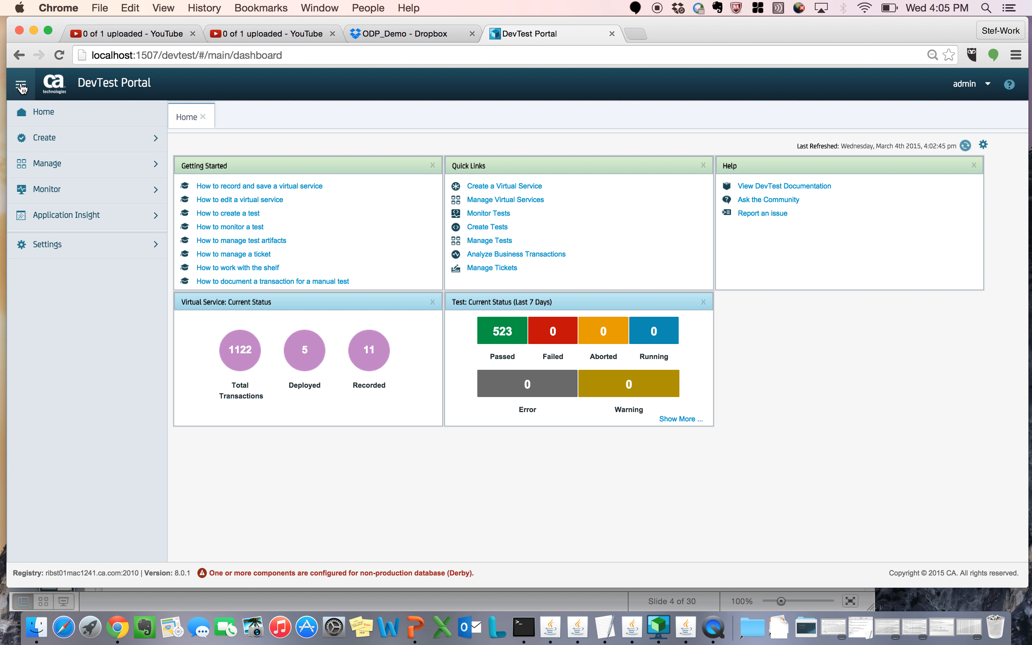
Step: Cycle the portal's navigation sidebar through its hidden, compact and full display modes
click(21, 88)
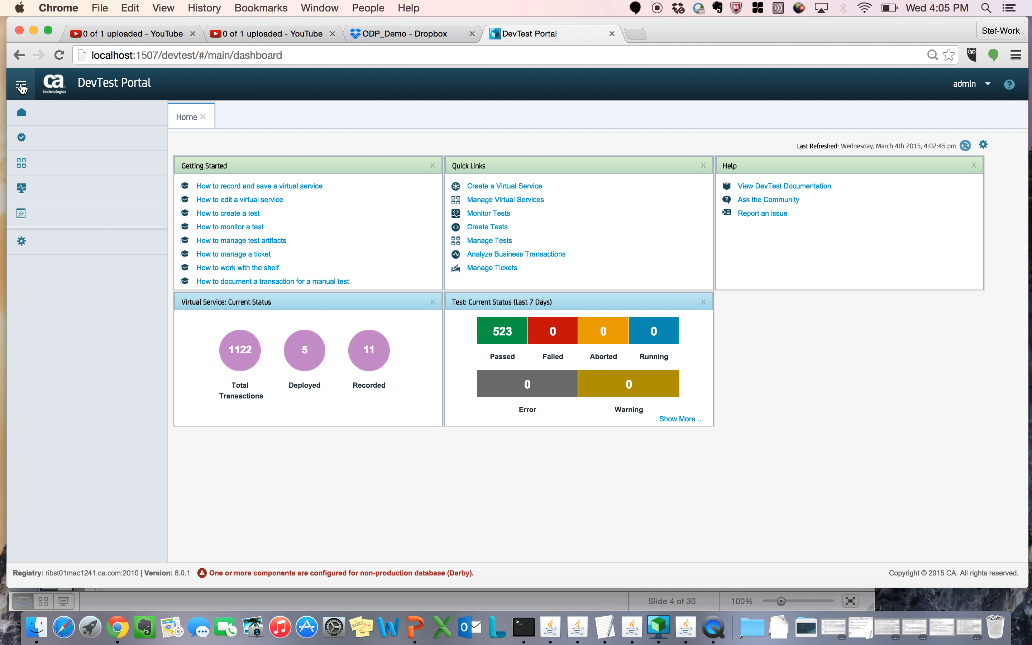
click(21, 88)
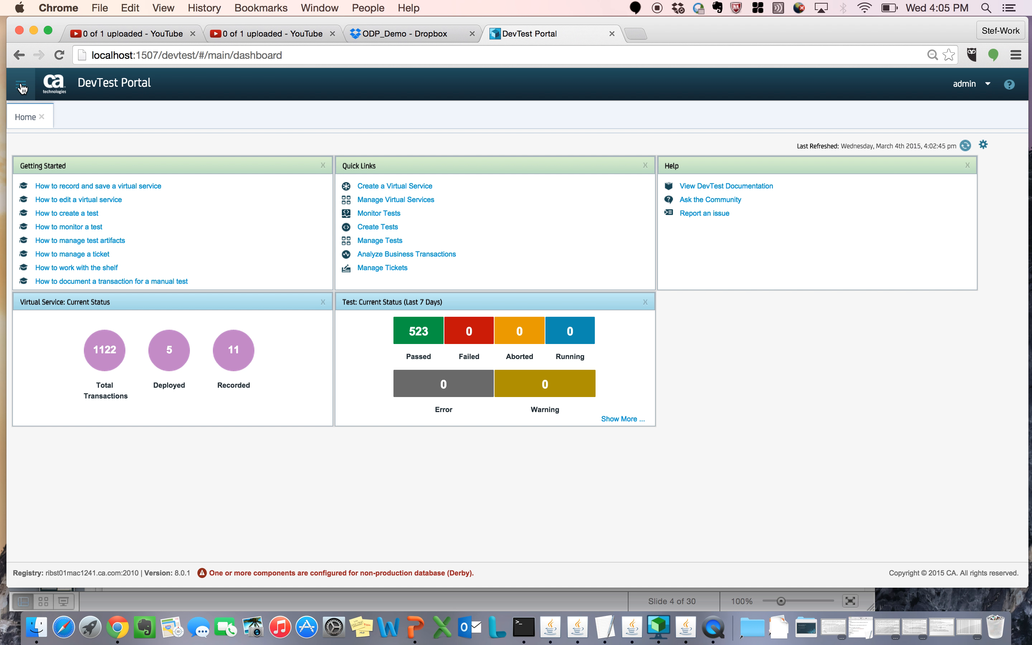
click(21, 87)
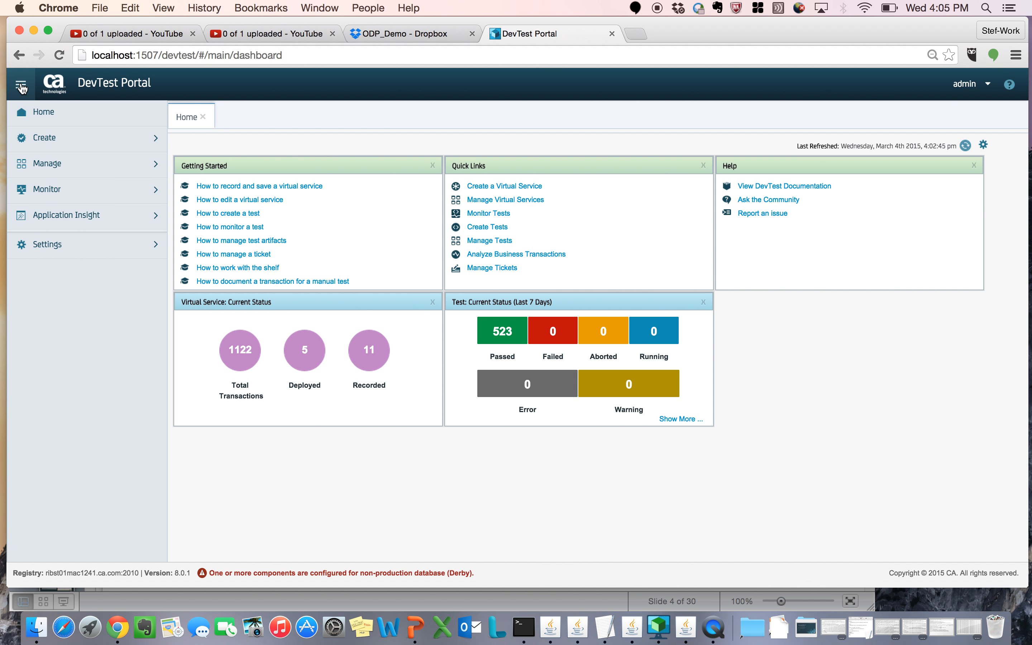
click(21, 88)
click(22, 88)
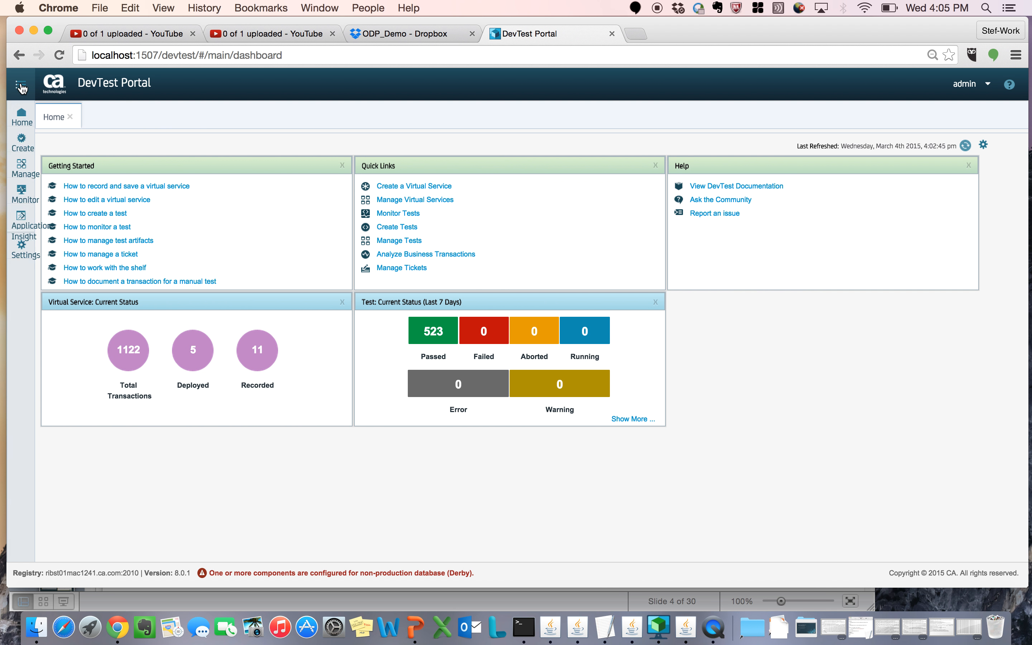
click(22, 87)
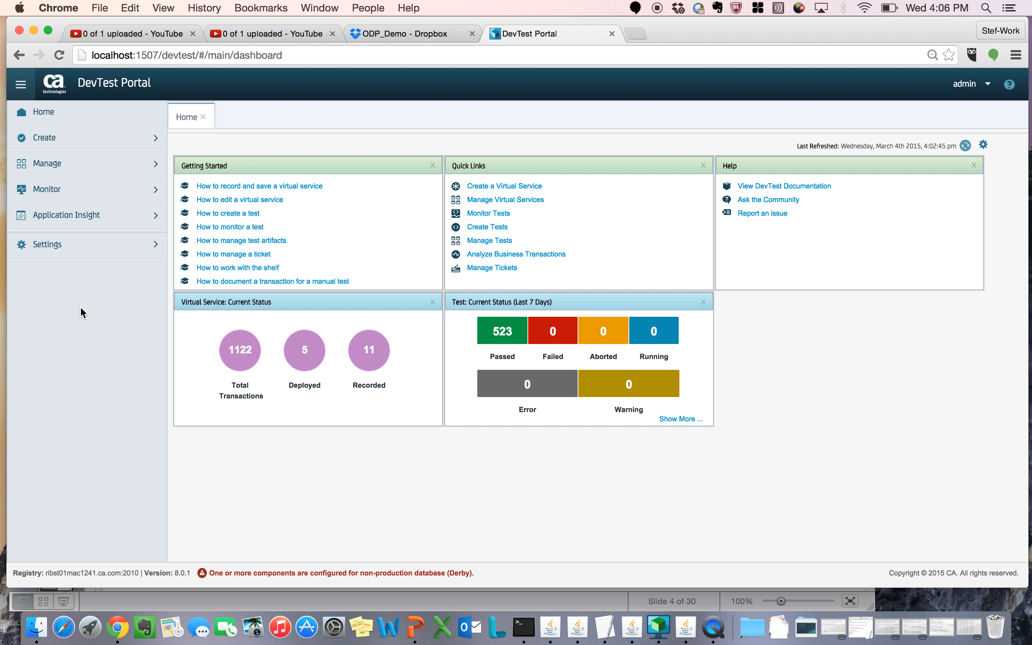
Step: Examine the options offered under Monitor, Create, Manage, Application Insight and Settings in the portal navigation
click(137, 190)
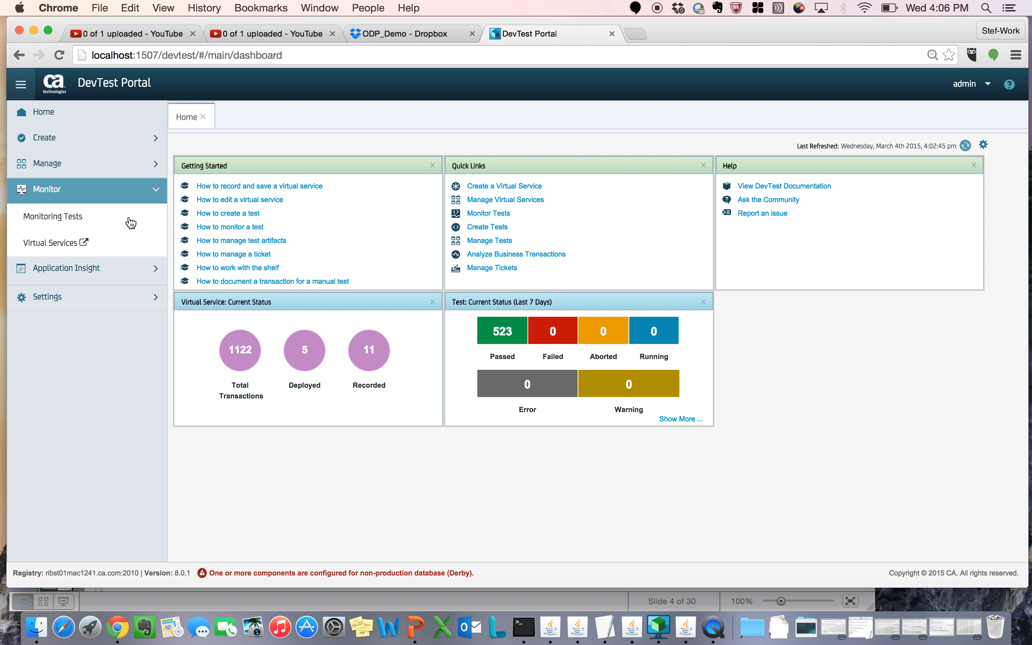
click(68, 140)
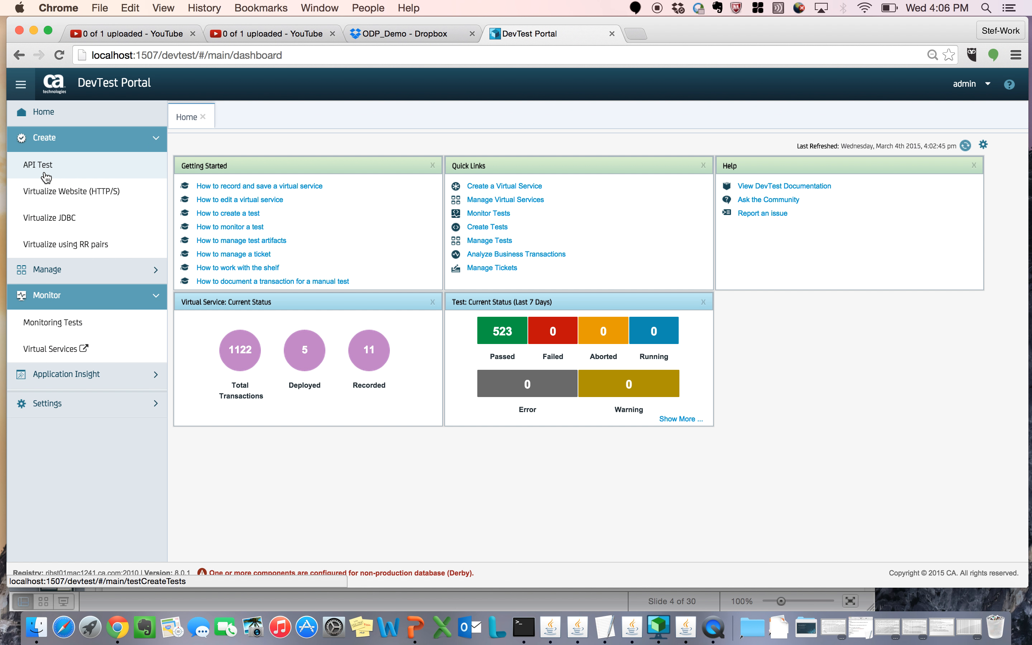
click(62, 148)
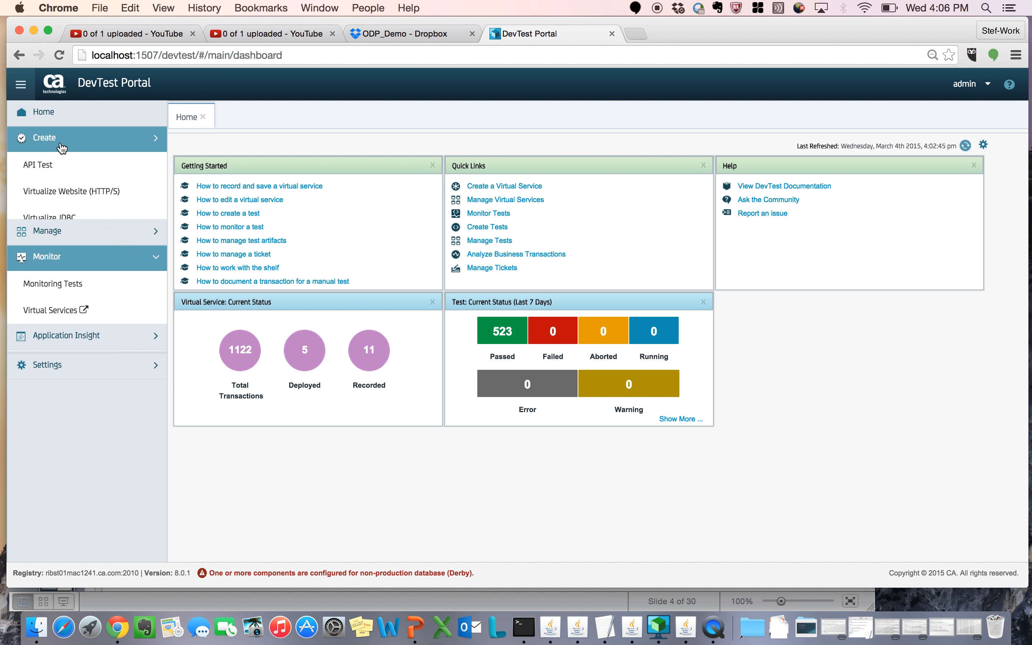
click(53, 166)
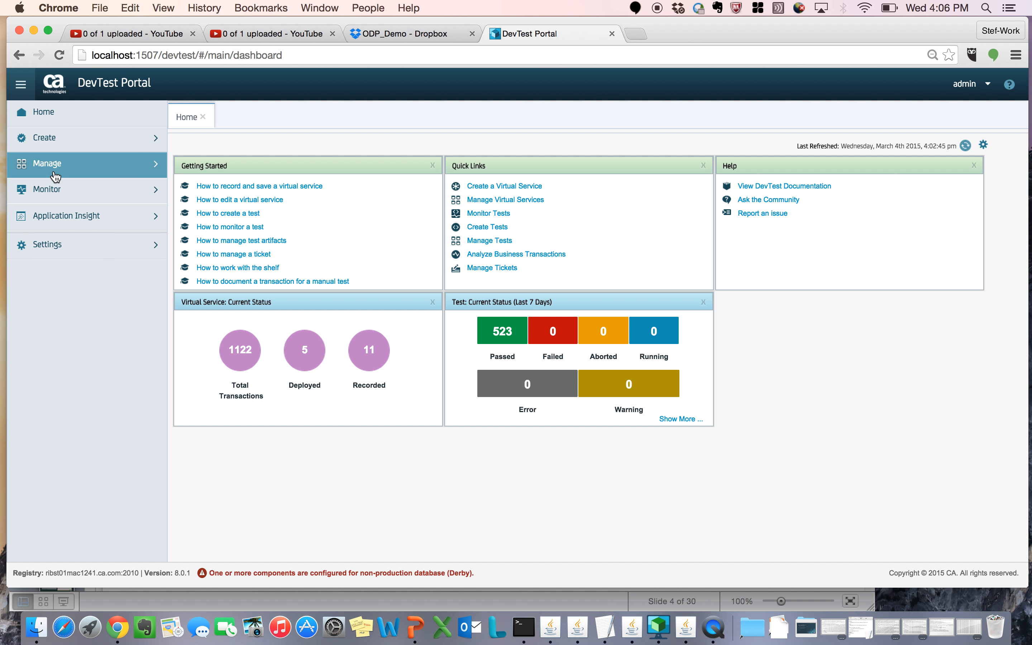
click(77, 169)
click(68, 221)
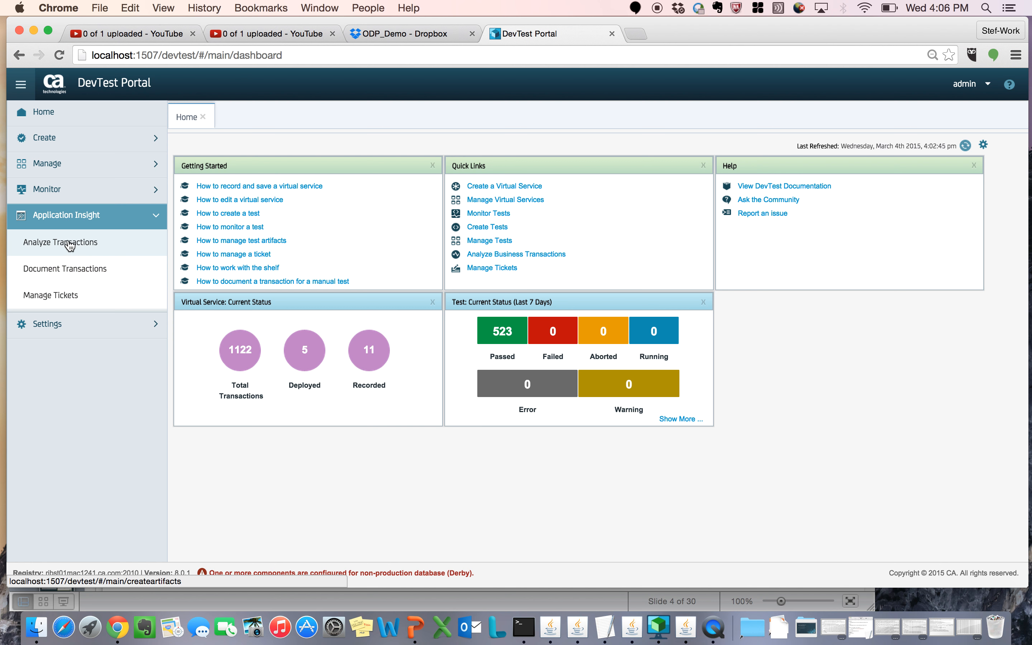
click(93, 225)
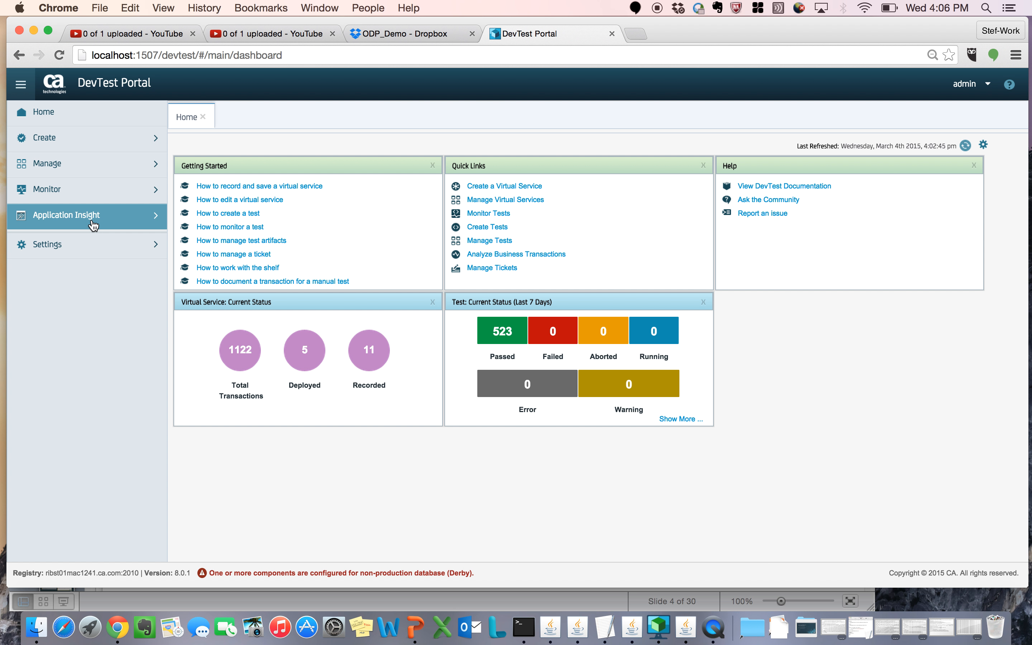
click(85, 244)
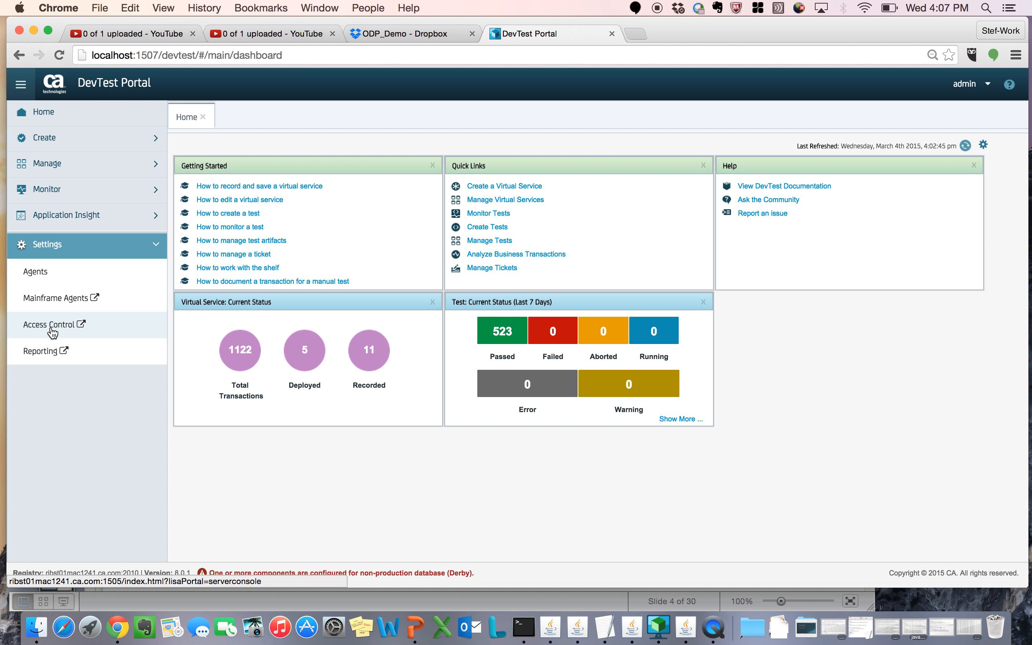
click(74, 251)
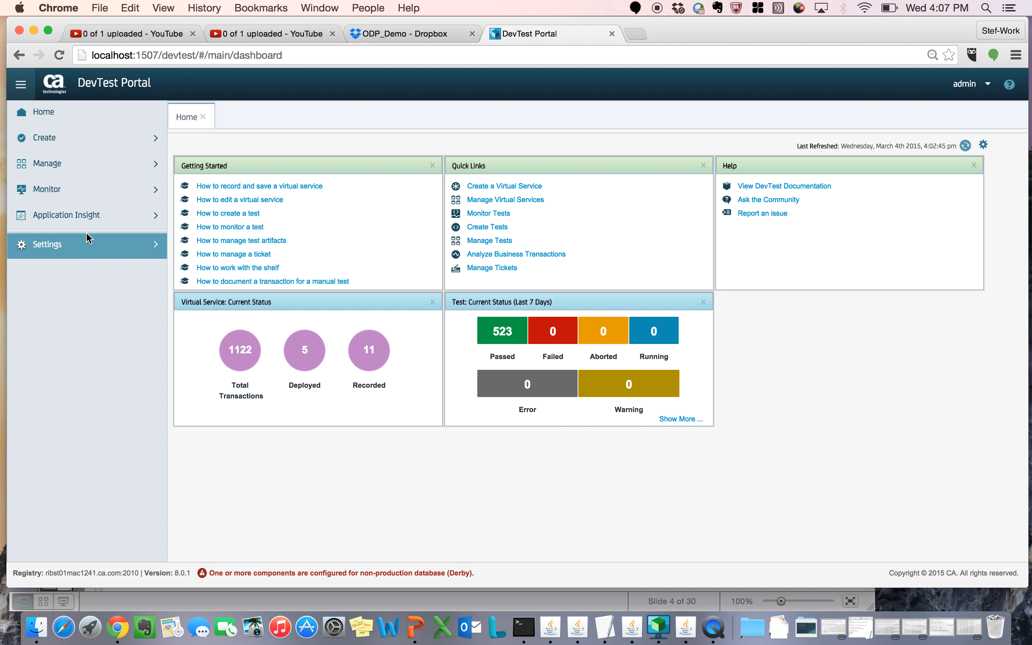
Step: Start a virtual service from request/response pairs, naming it hello2 and assigning it to the vseasy service group
click(93, 149)
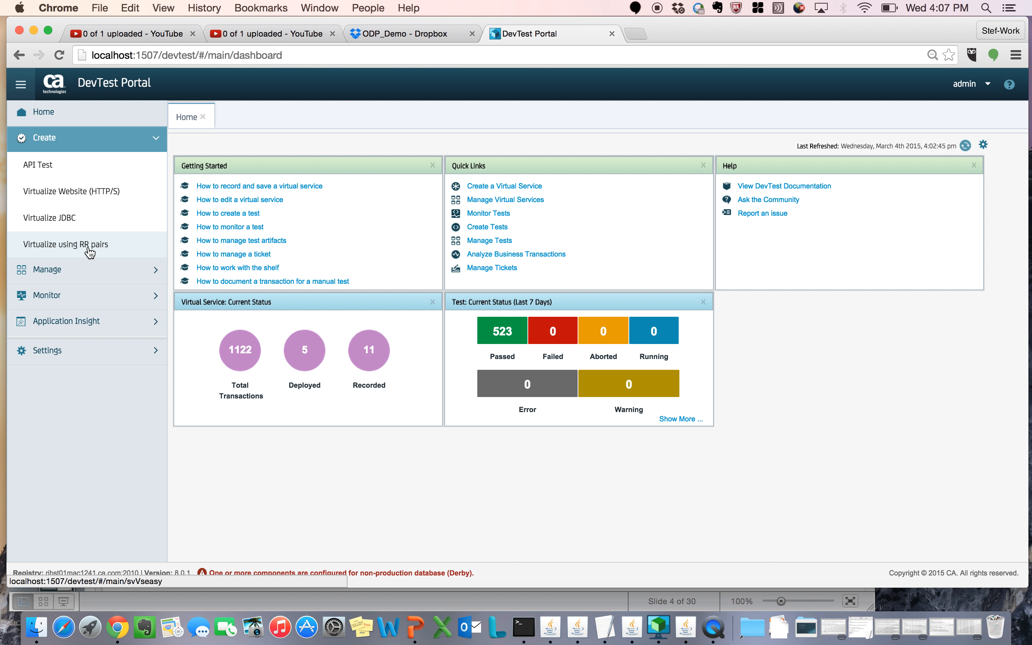
click(75, 251)
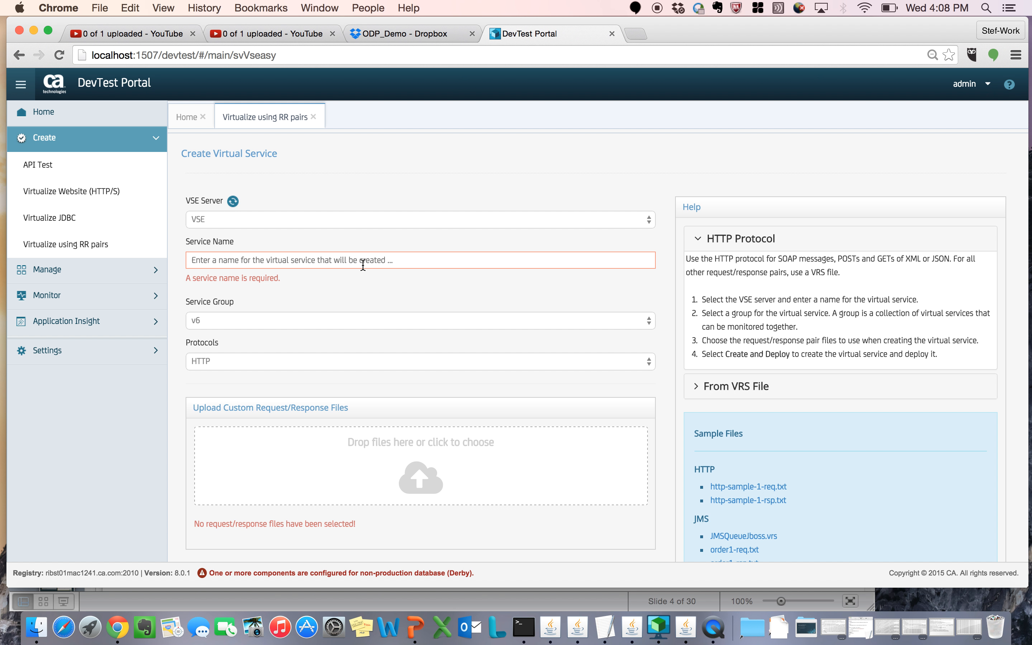
click(329, 258)
text(hello2)
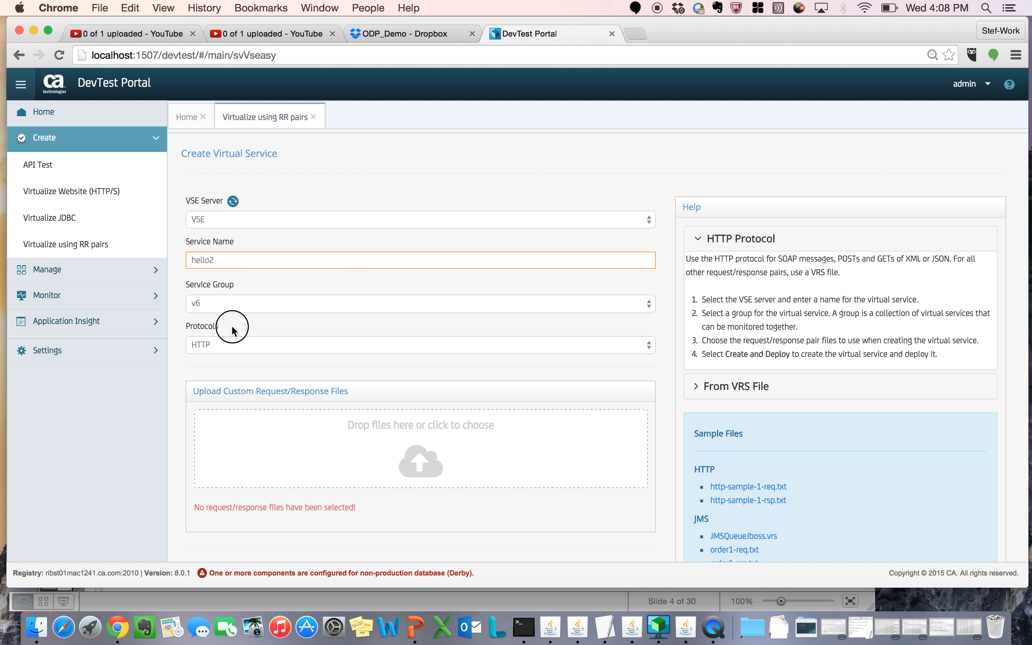
click(204, 303)
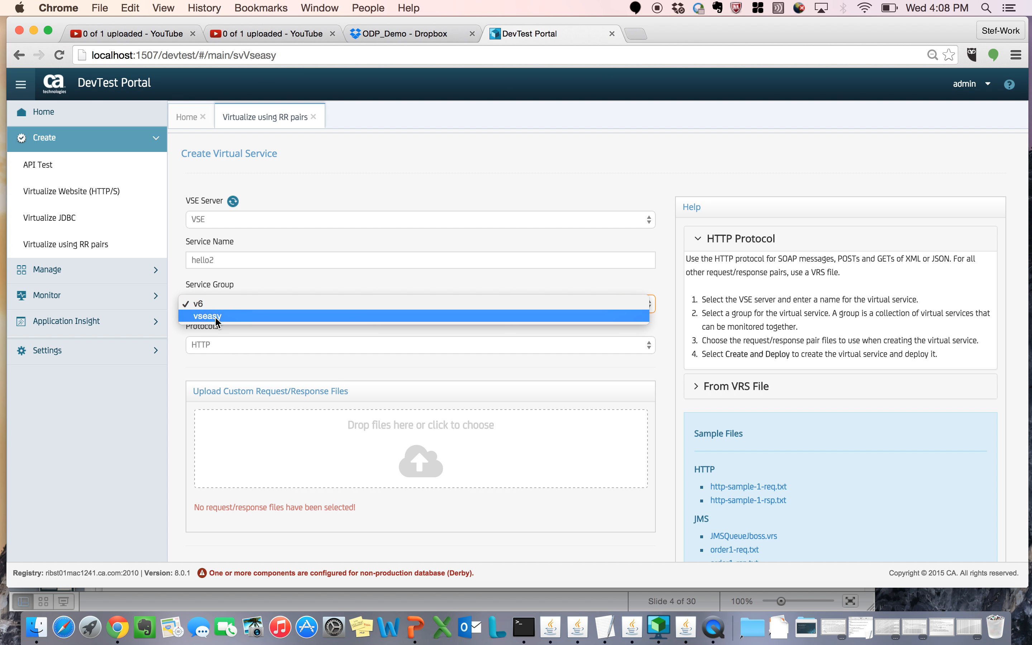
click(215, 316)
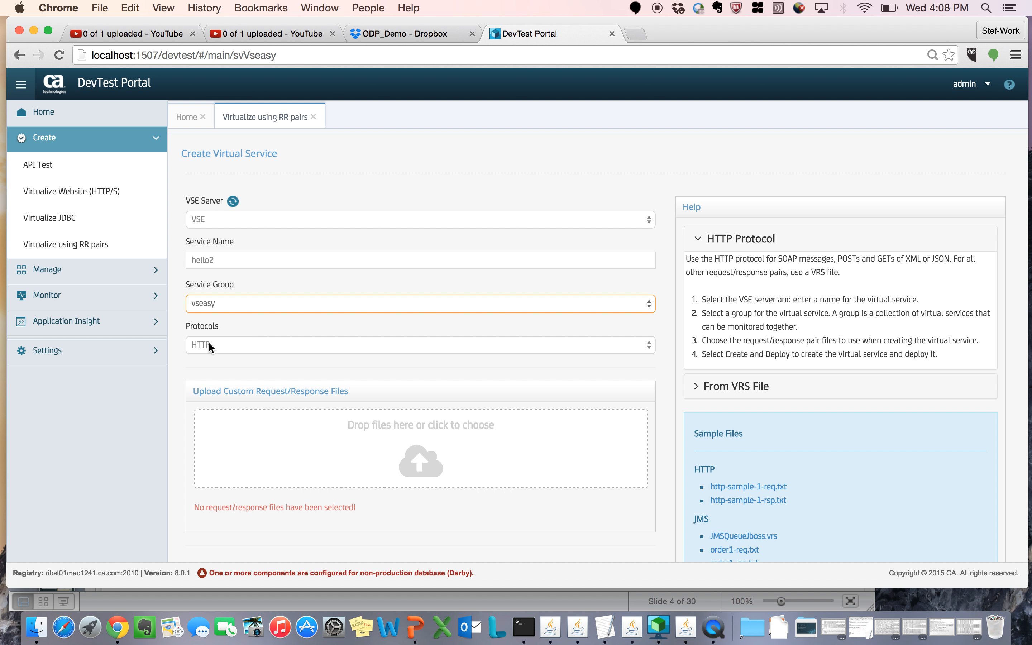
Step: Browse for request/response files to upload, expanding the RRPairs (1) folder inside Dropbox's Samples folder
click(418, 469)
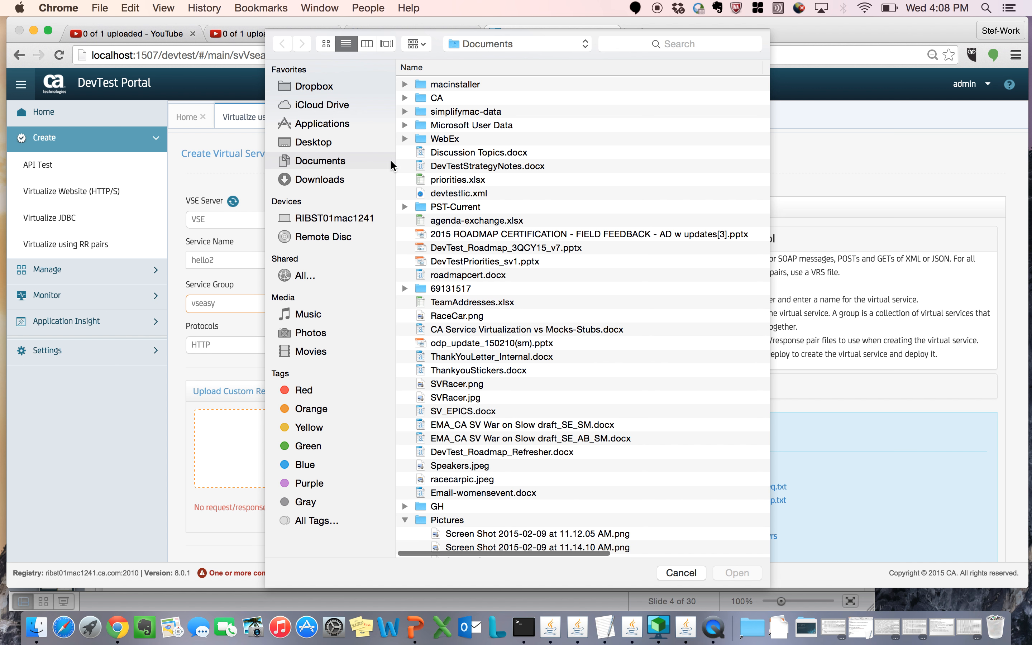
click(314, 88)
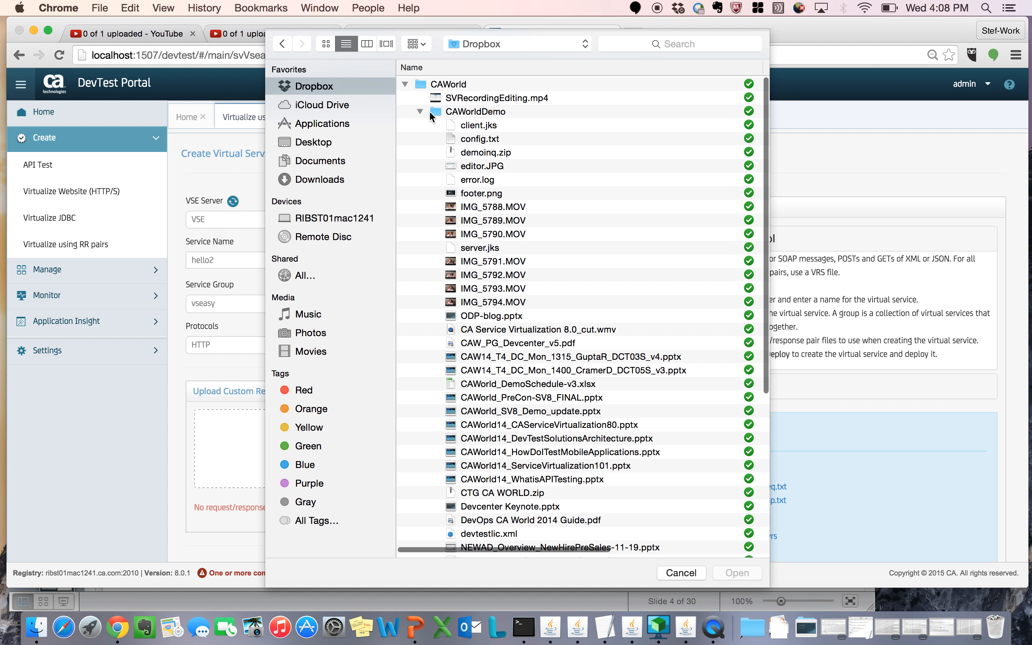
click(419, 113)
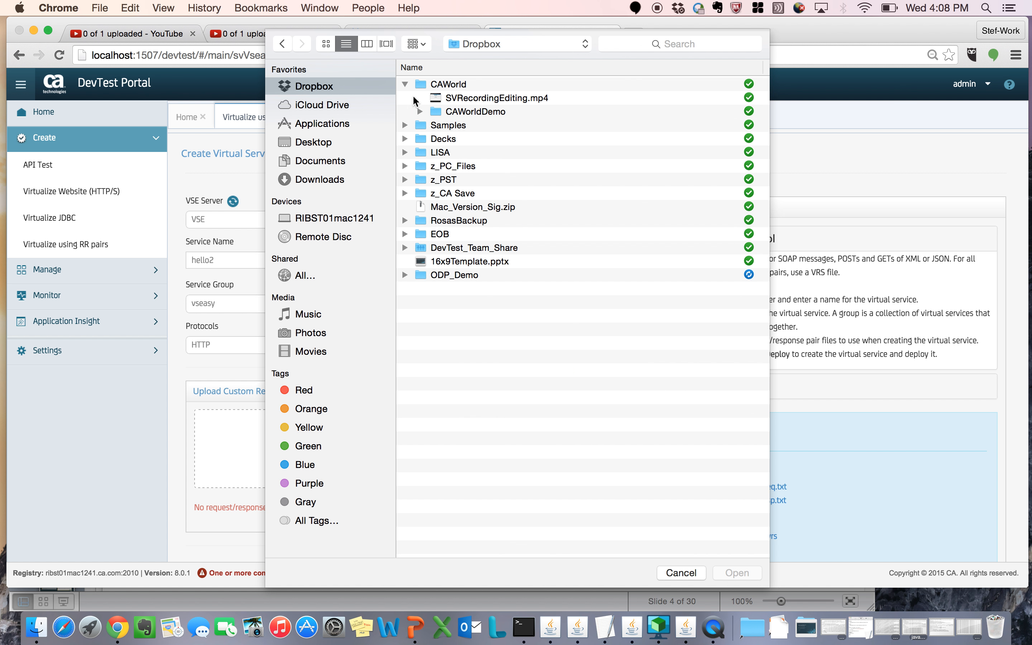
click(404, 84)
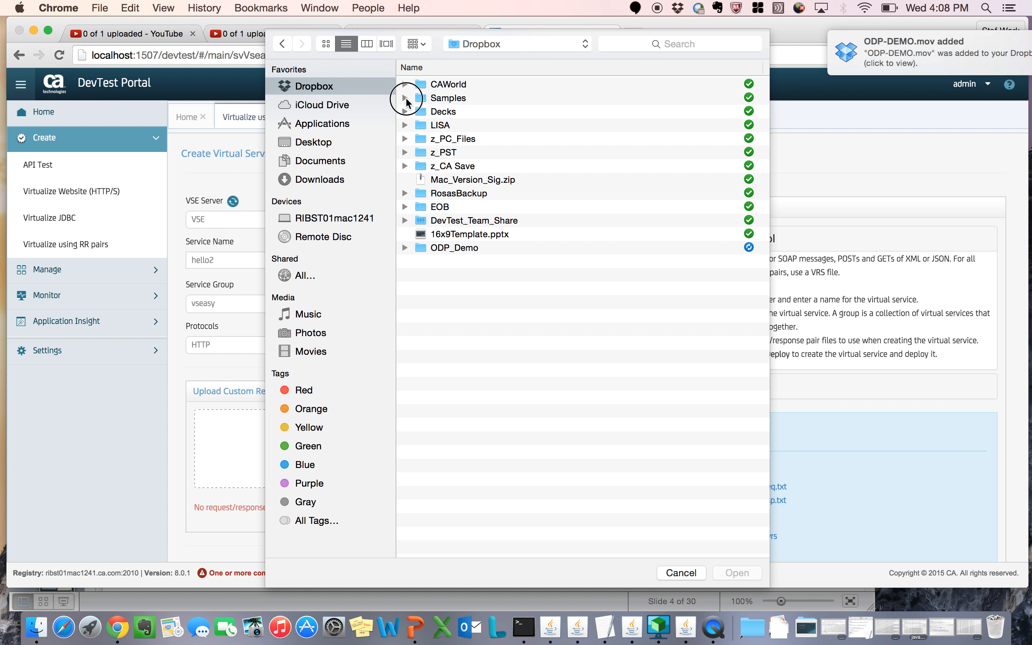
click(405, 98)
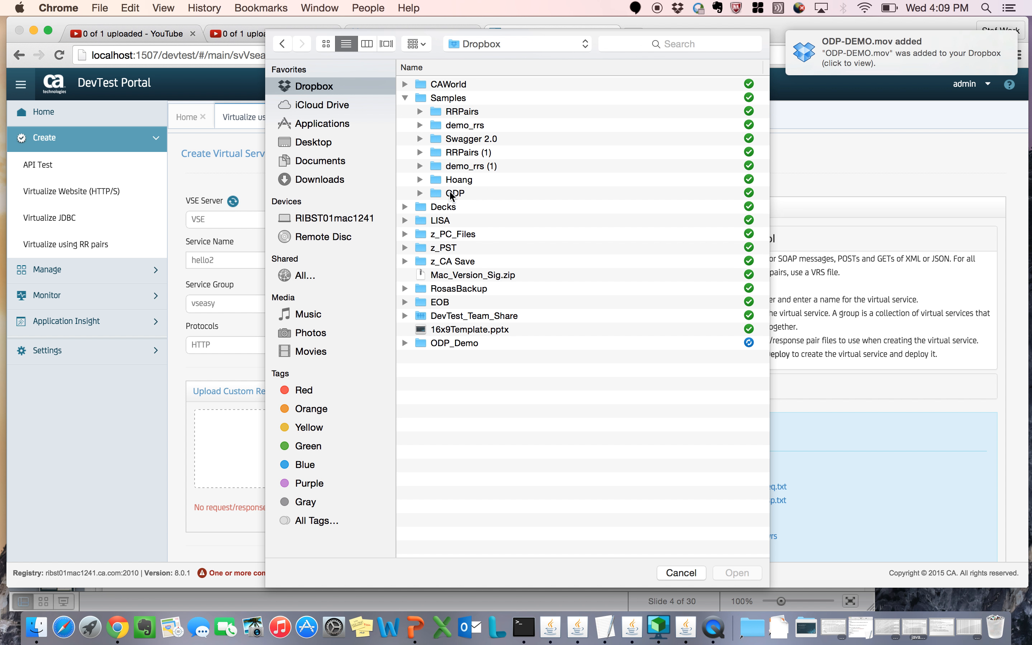
click(453, 167)
click(419, 152)
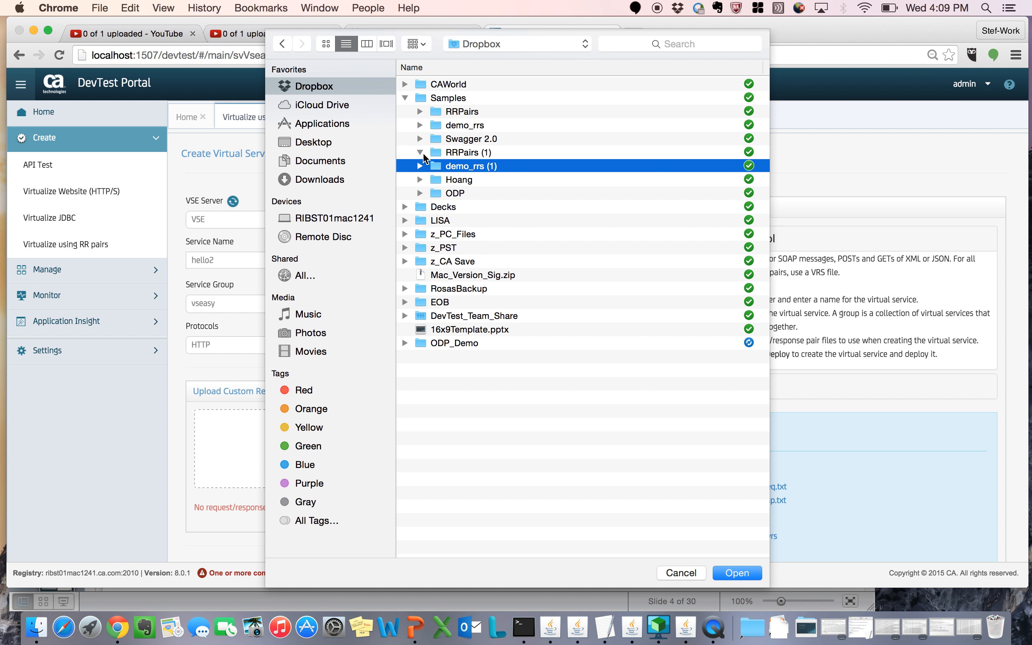
Step: Add the ATM request and response files from ATM-79991037-req.txt through ATM-261441588-rsp.txt to the upload
click(461, 157)
click(473, 168)
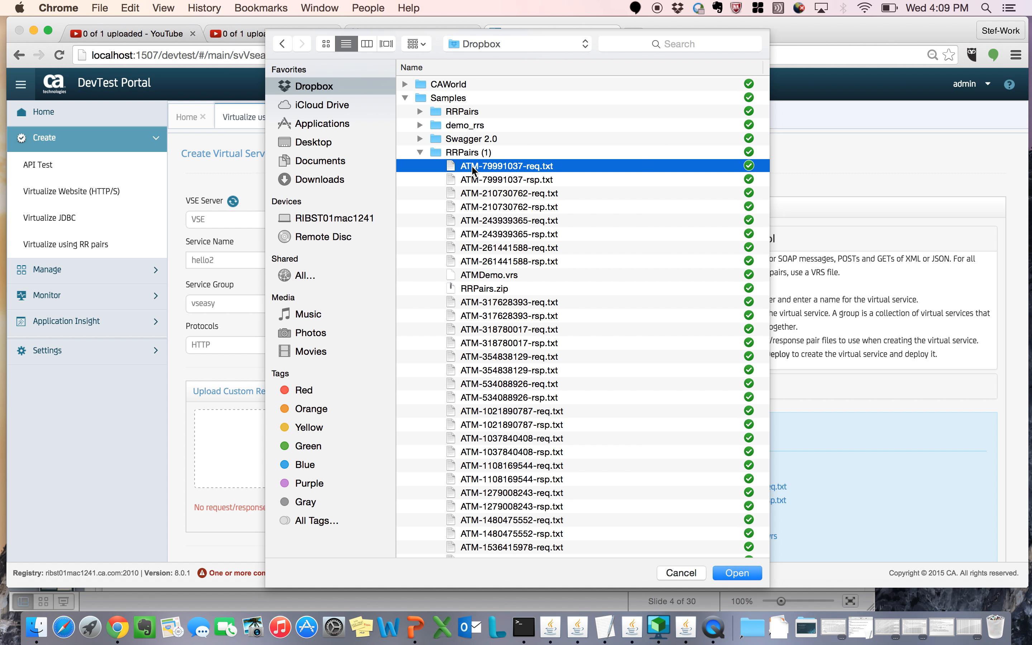
shift+click(491, 261)
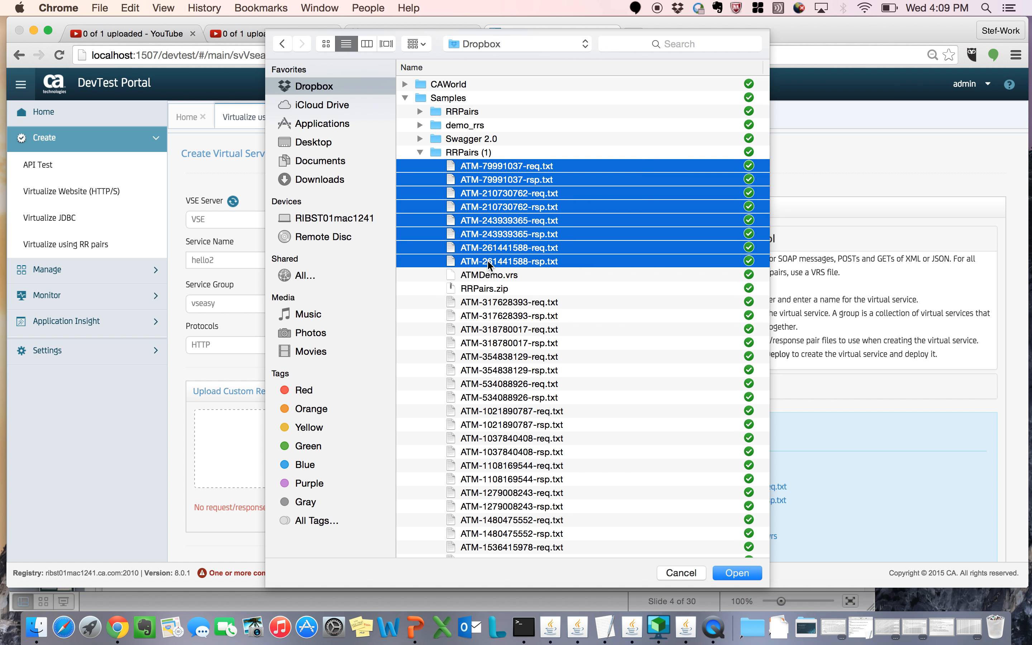
click(736, 573)
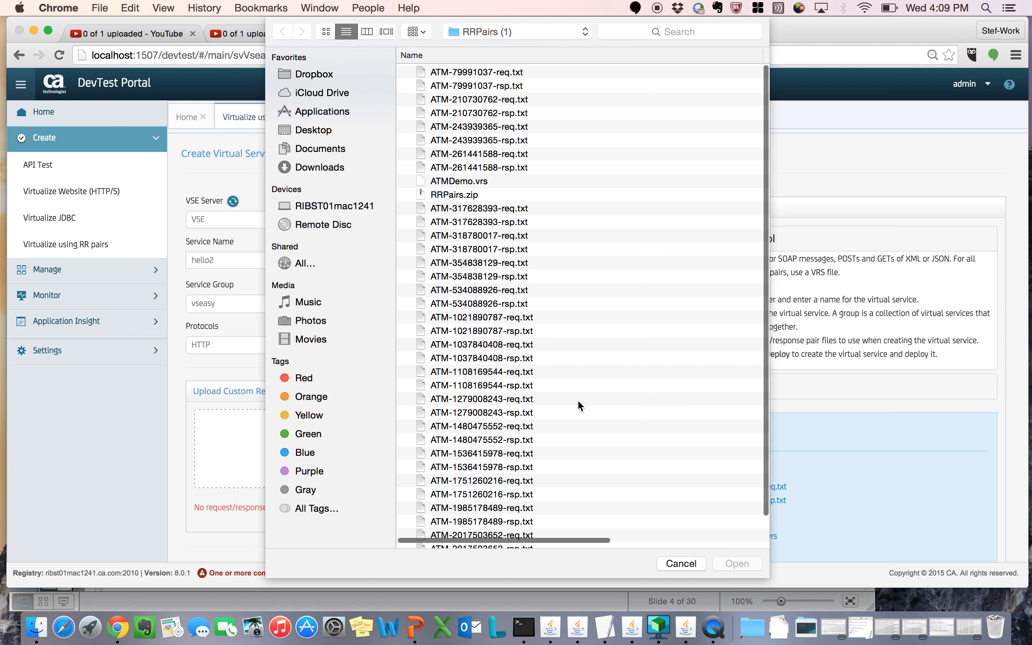
click(479, 73)
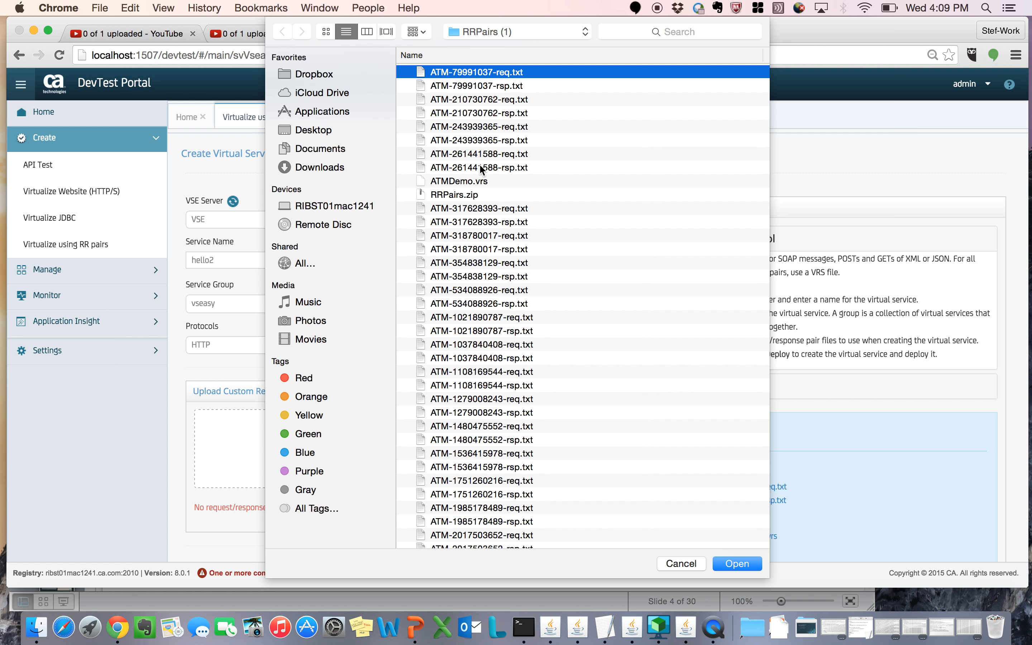
shift+click(482, 168)
click(731, 562)
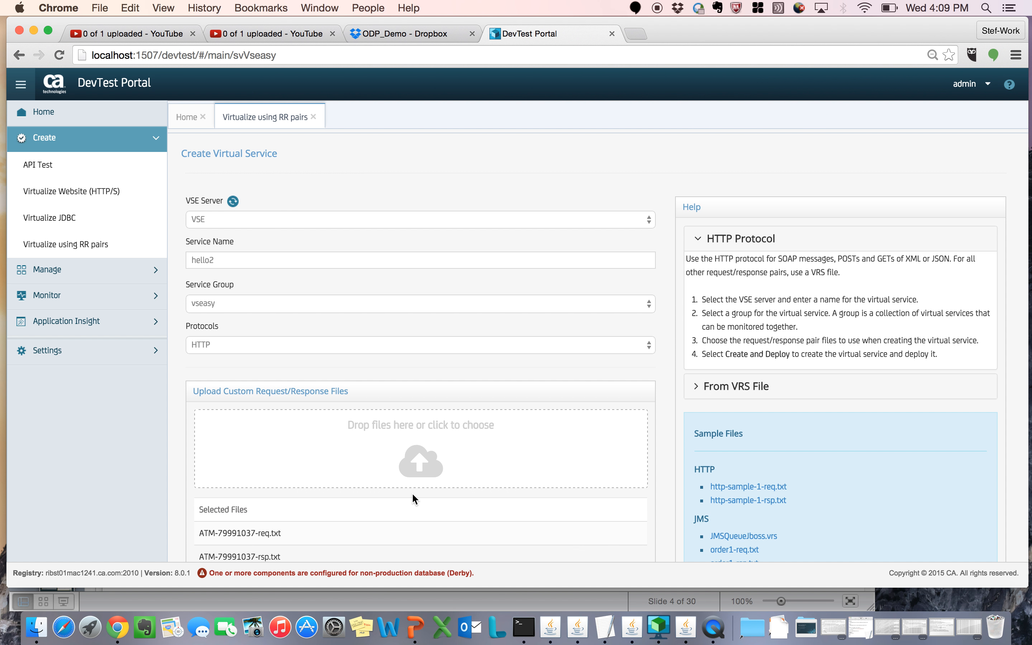
Step: Create and deploy the hello2 virtual service, and highlight the service address in the confirmation message
scroll(412, 493, down, 6)
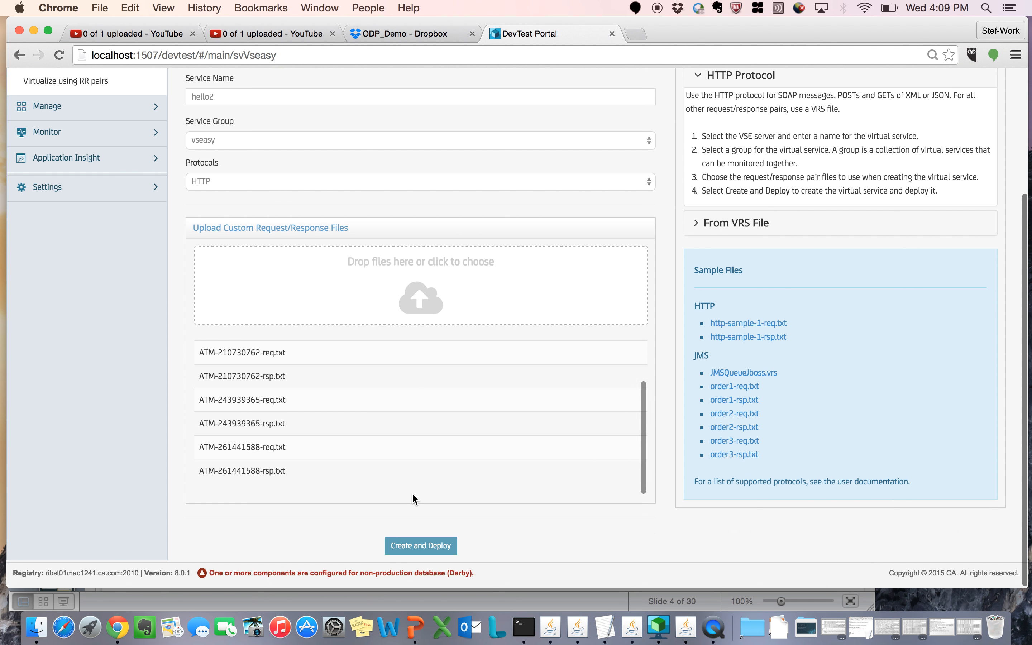
click(421, 549)
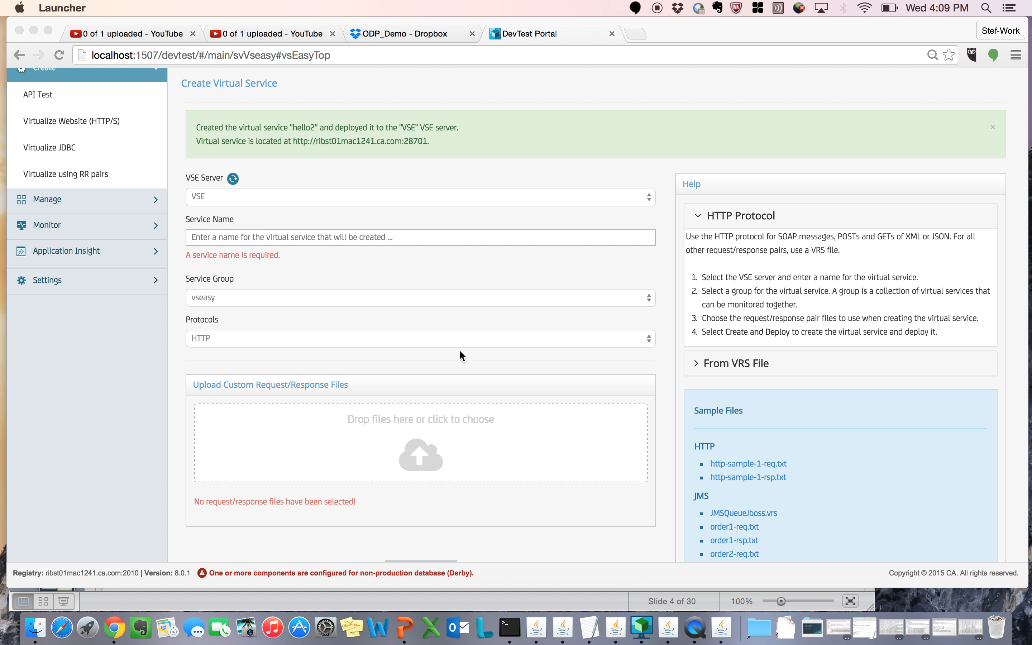
click(438, 143)
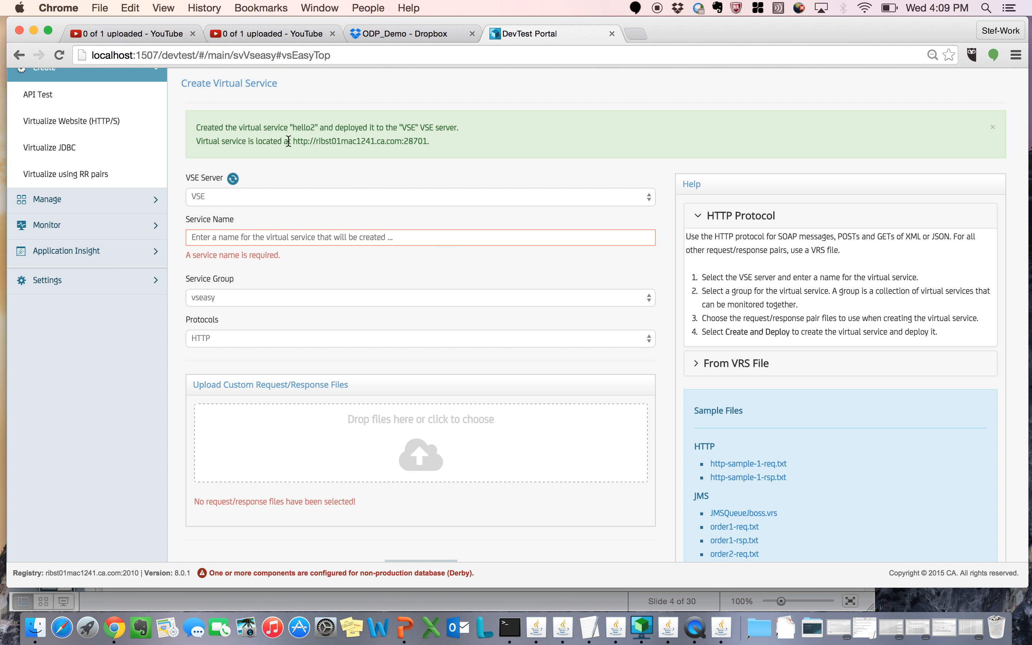
drag(293, 140, 427, 141)
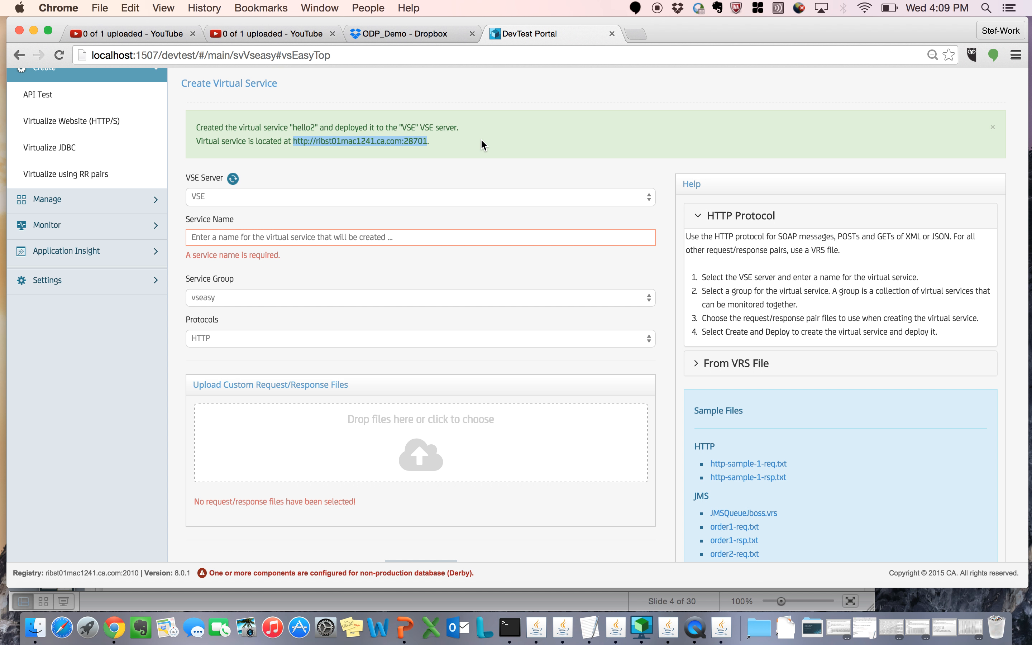
scroll(482, 144, up, 3)
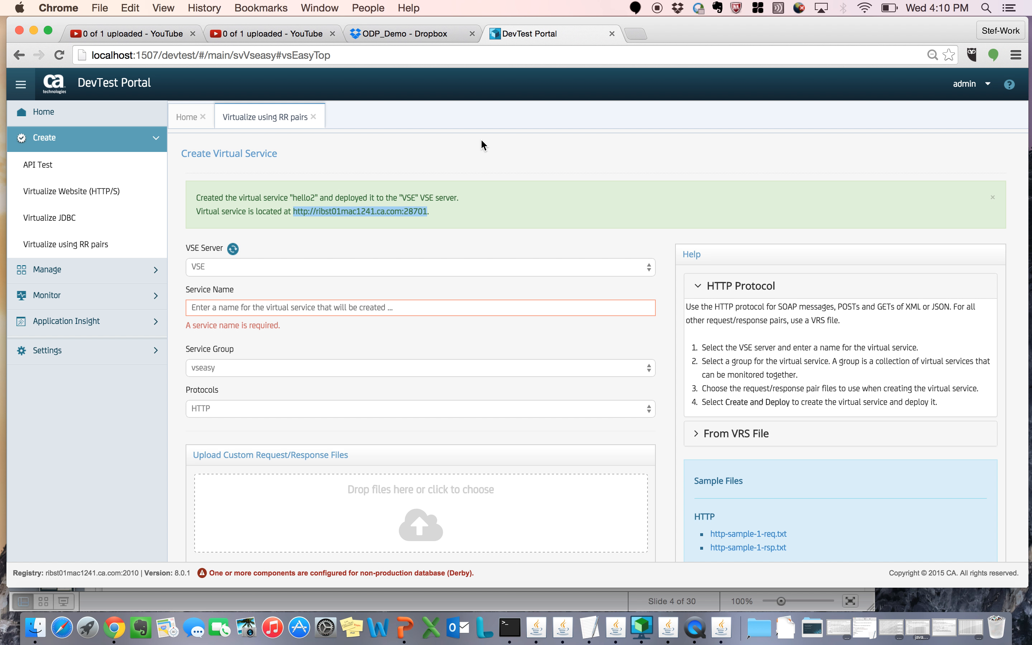
Step: View the Virtual API Cloud page at vapi.ca.com in a new browser tab, and return to the DevTest Portal
click(635, 36)
text(cap)
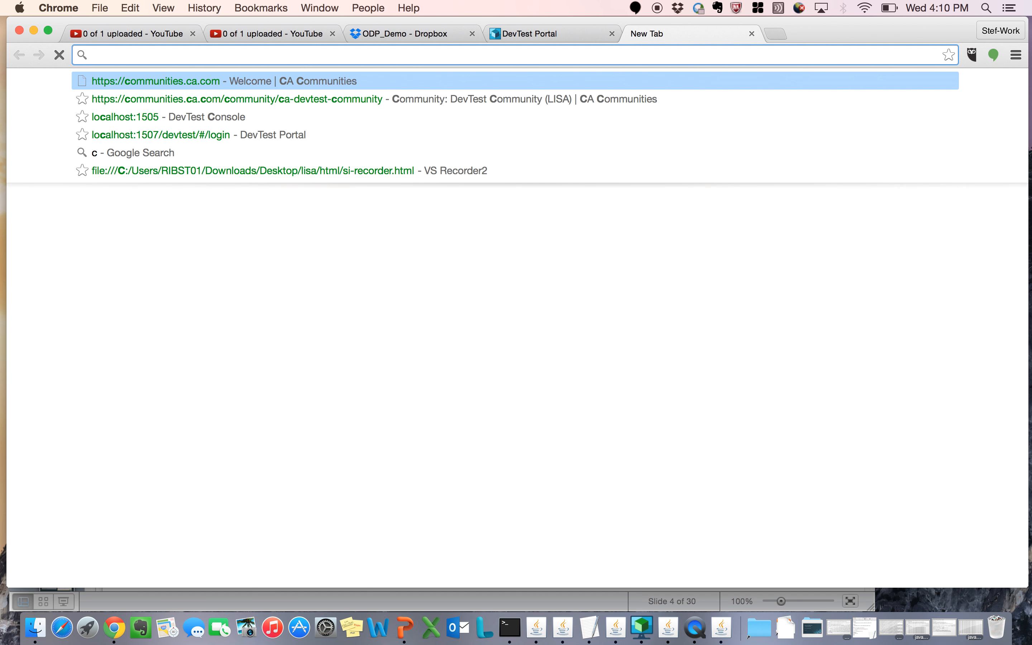
key(BackSpace)
key(BackSpace)
key(BackSpace)
key(BackSpace)
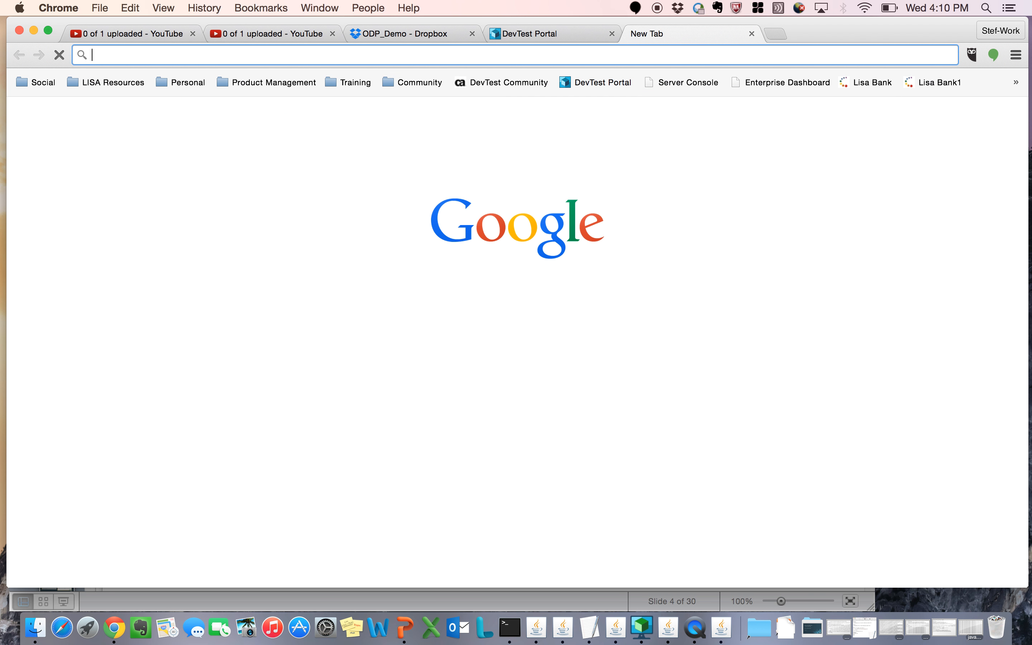
text(vapi.ca.com)
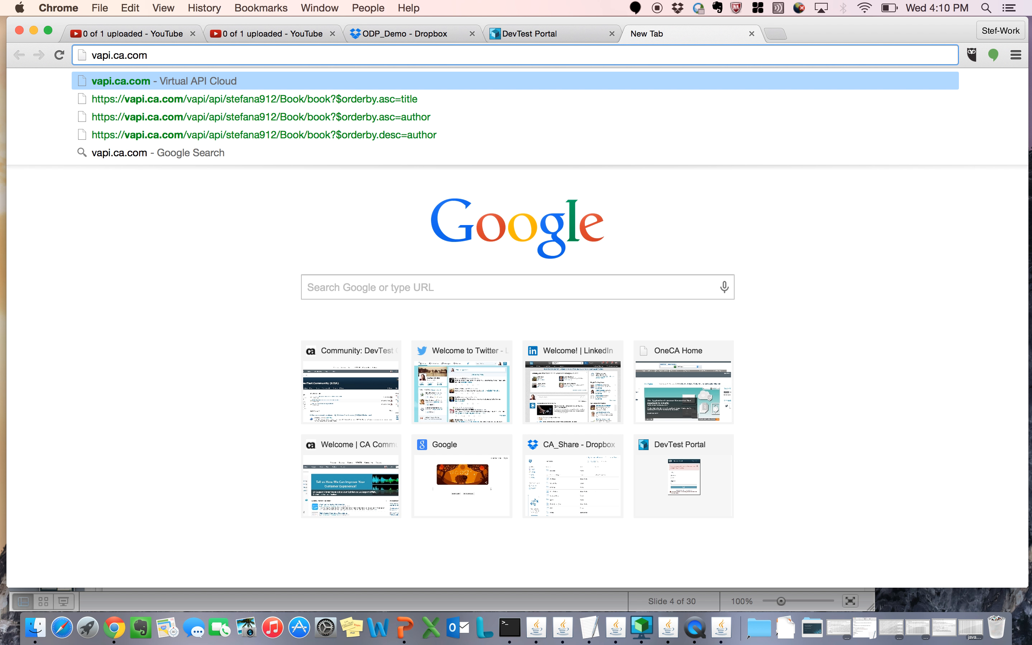
key(Return)
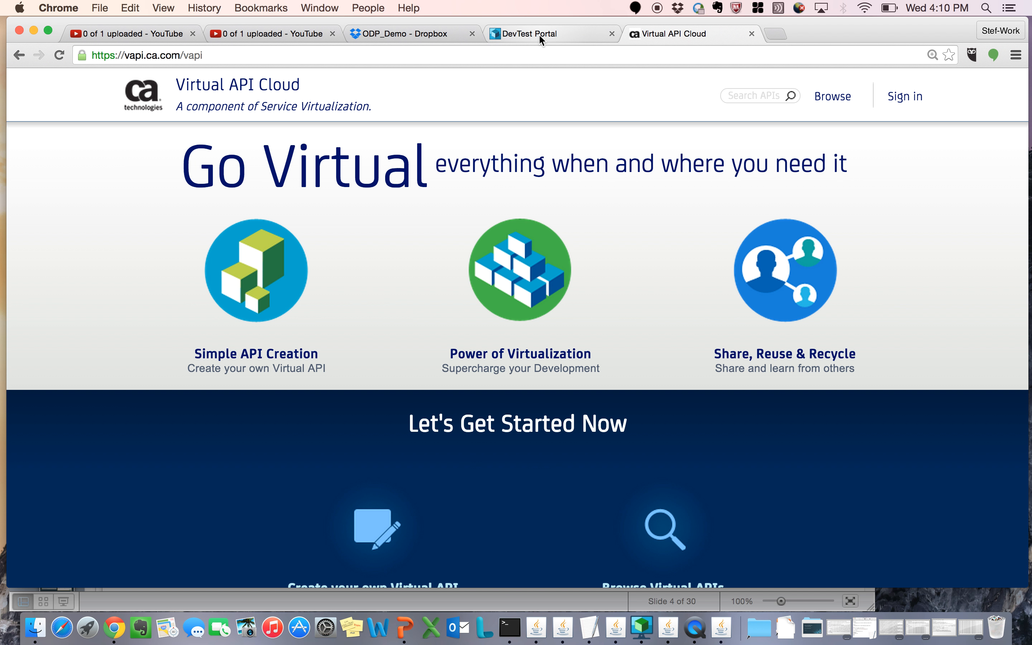
click(751, 34)
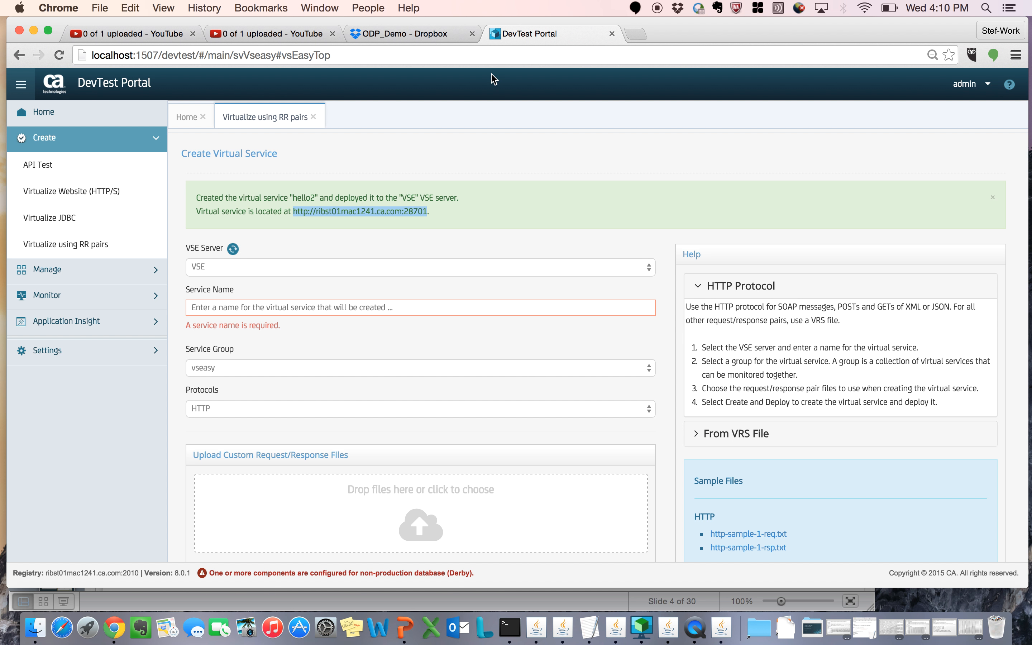
click(273, 120)
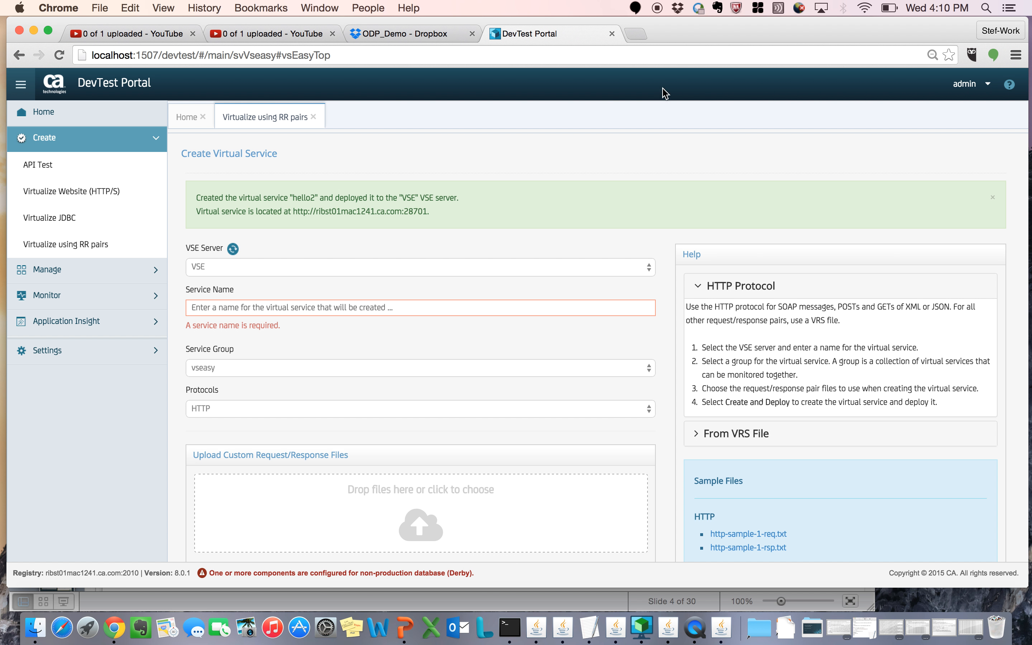
Step: Open the DevTest Console at localhost:1505 in a new browser tab and log in as admin with the account password
click(635, 35)
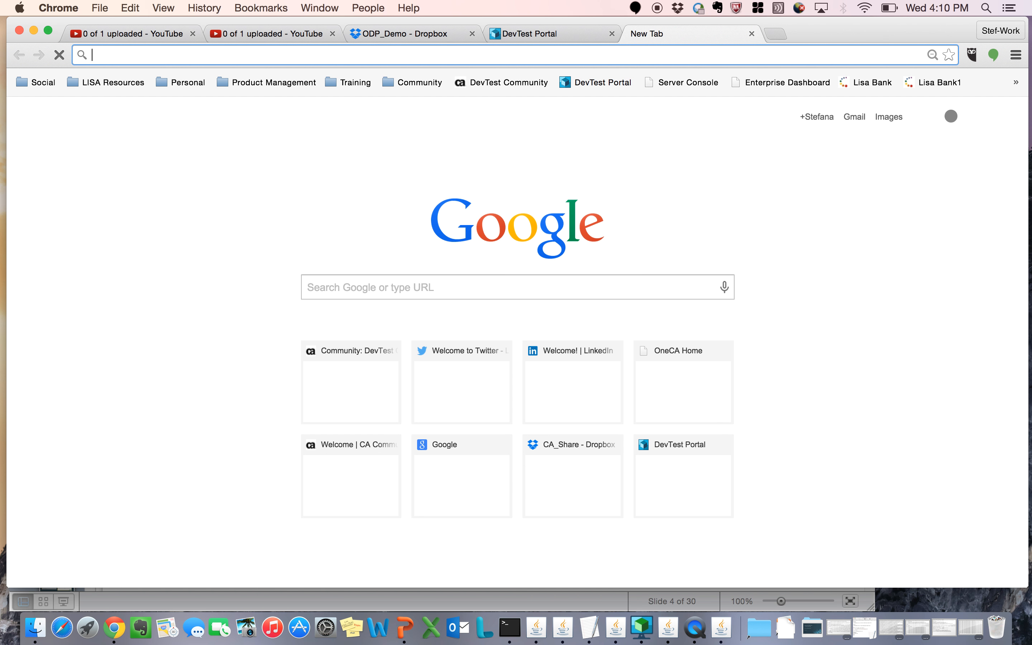
text(local)
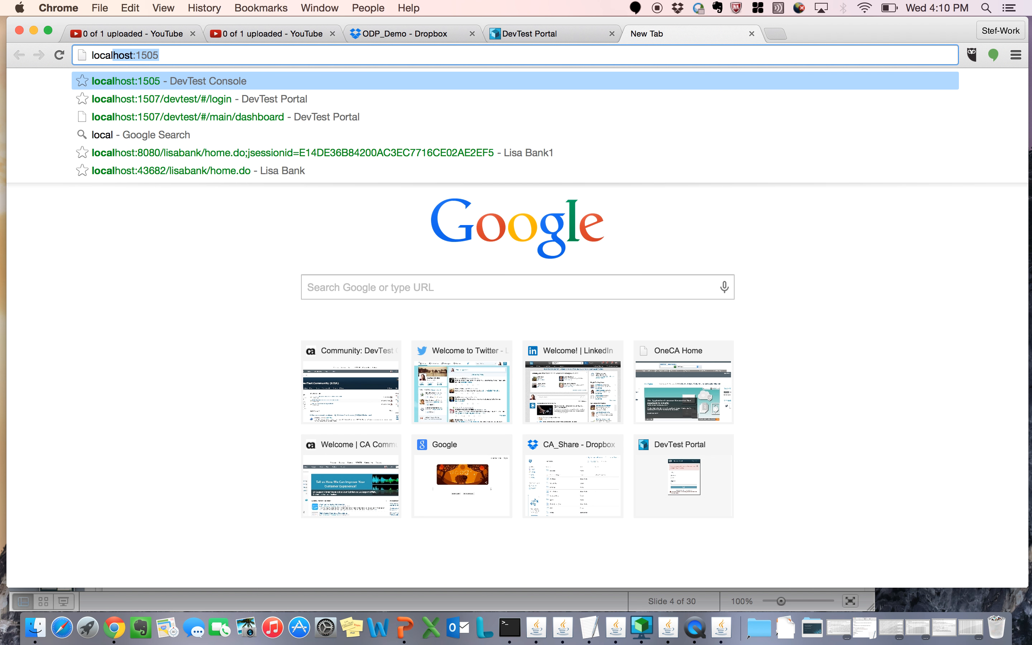
text(host:1507)
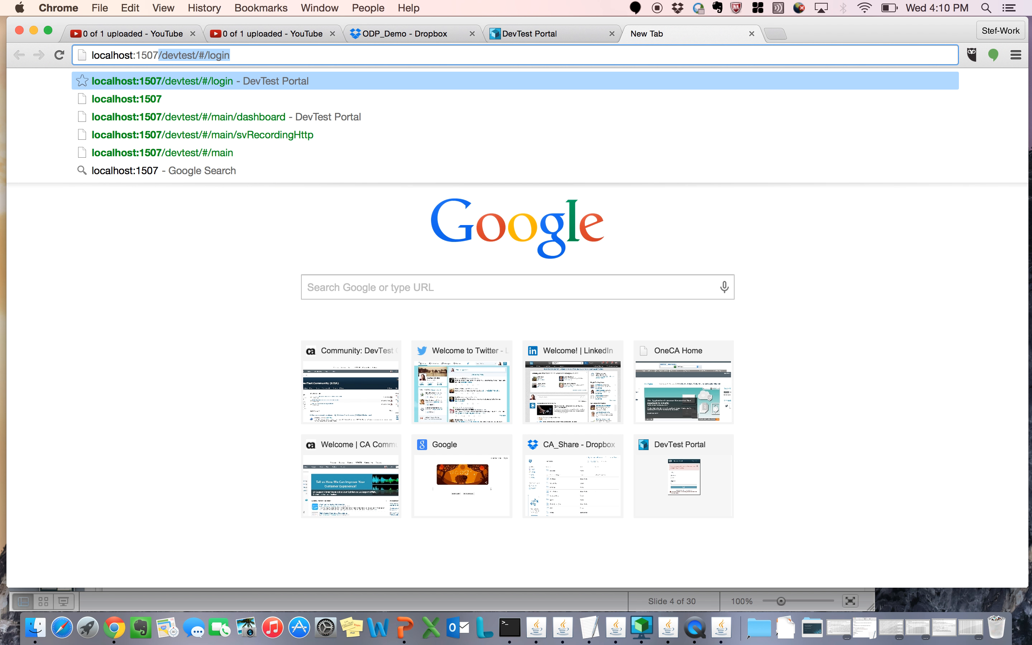
key(Return)
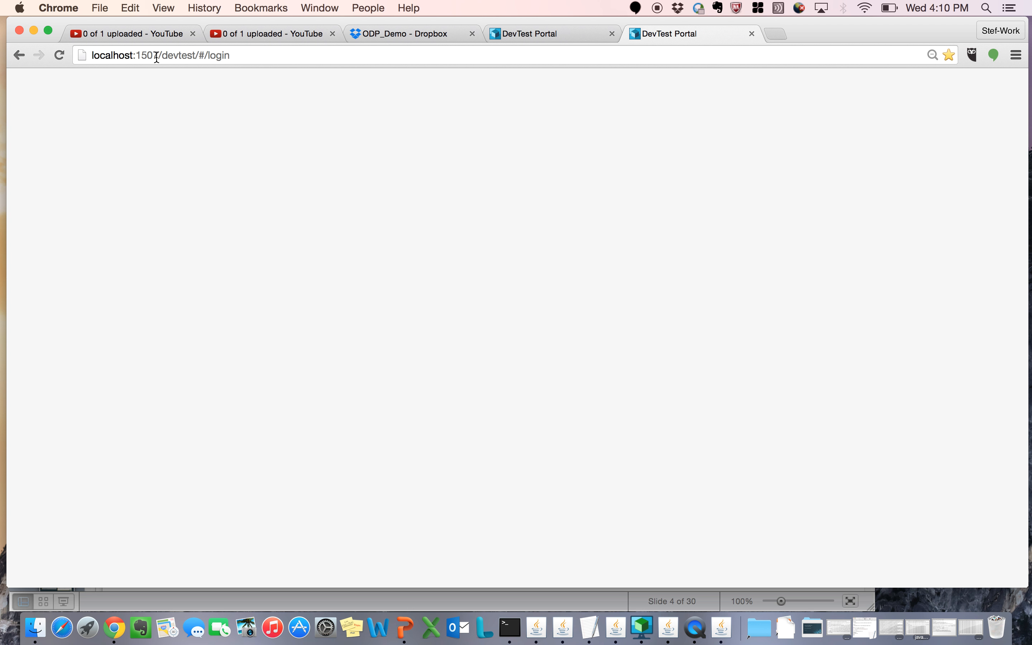
drag(155, 55, 270, 59)
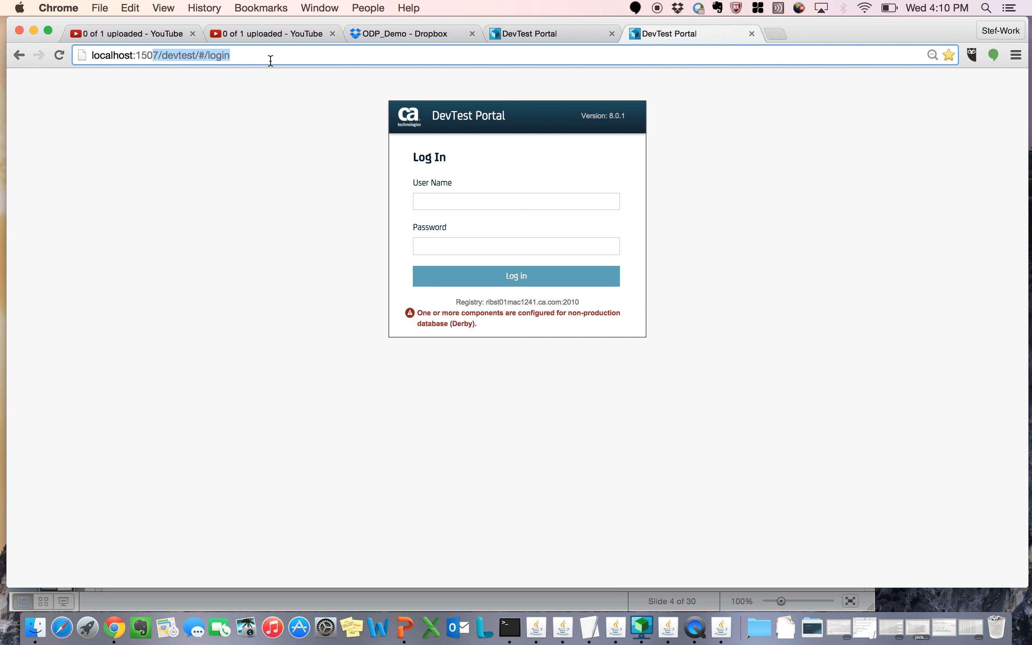
text(505)
key(Return)
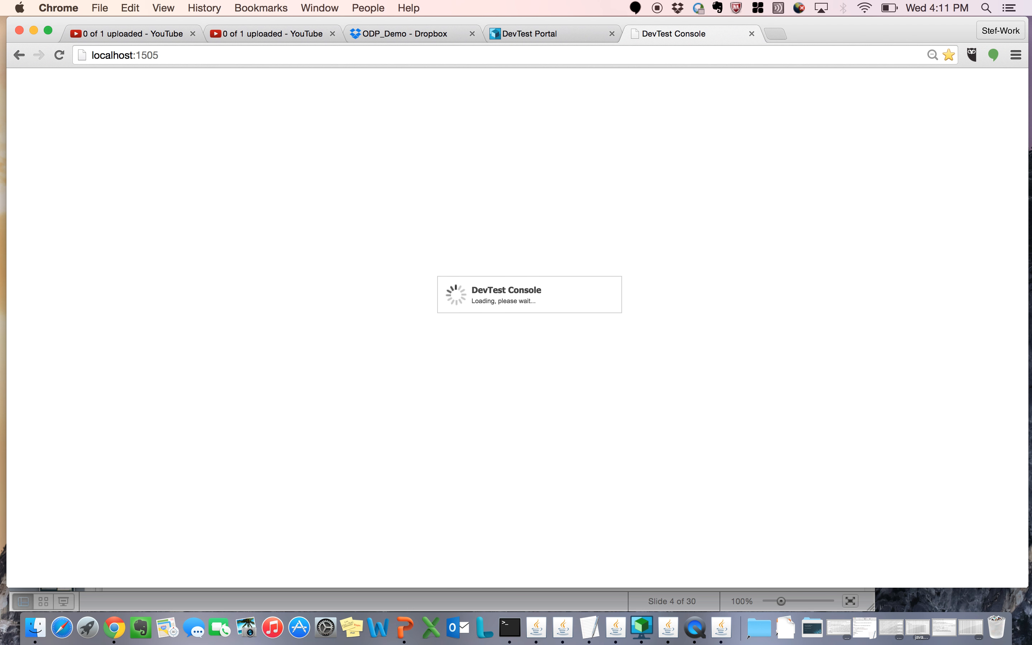
text(admin)
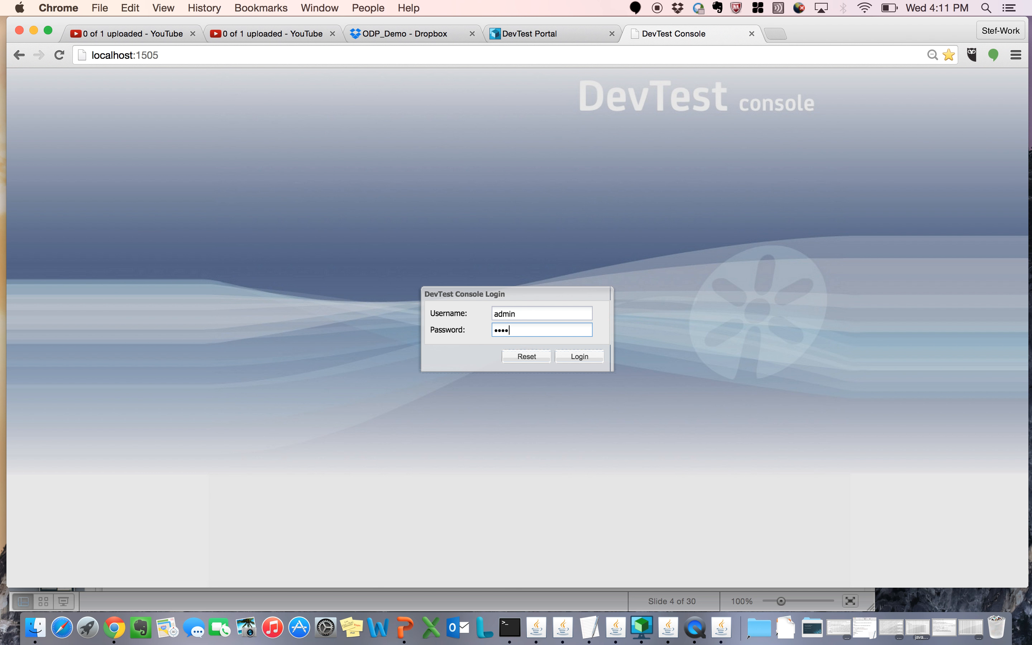
click(590, 362)
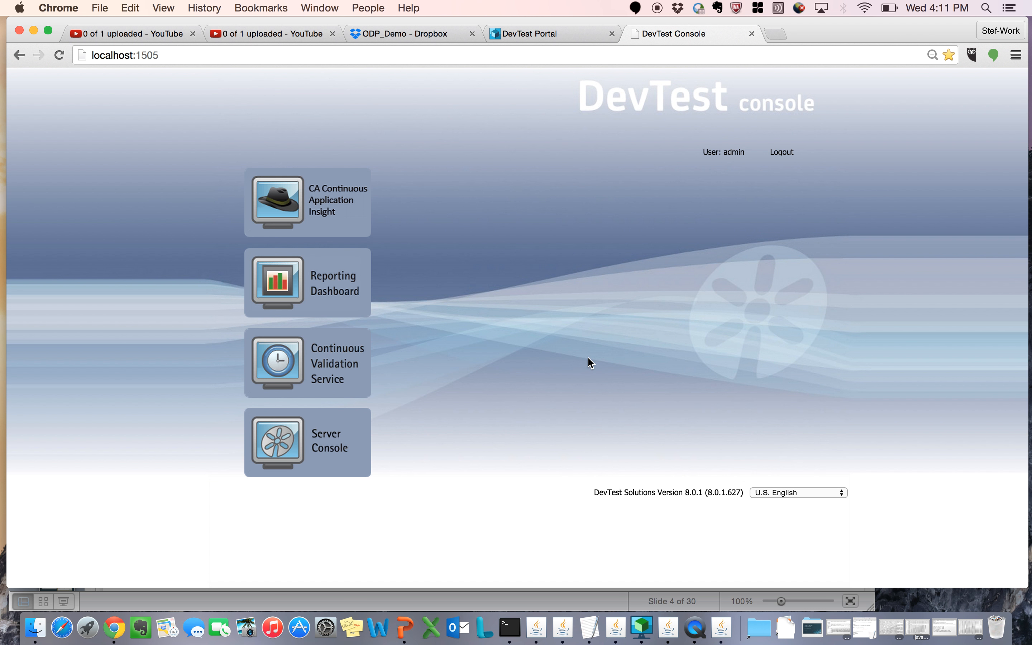
Step: In the Server Console, open the VSE server's list of services and download the hello2 service archive
click(319, 443)
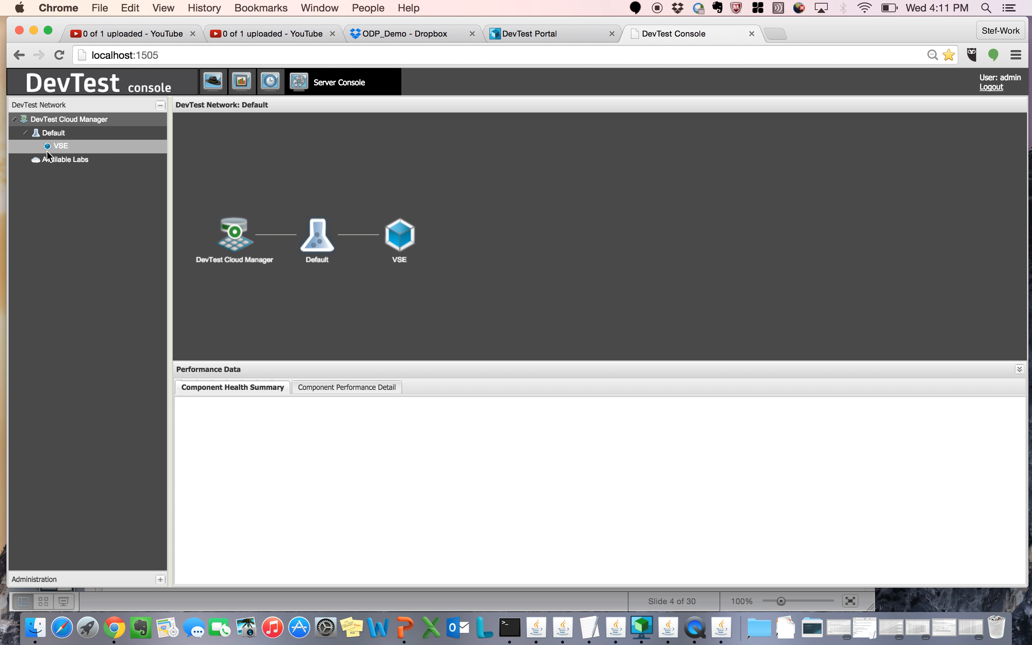
click(50, 149)
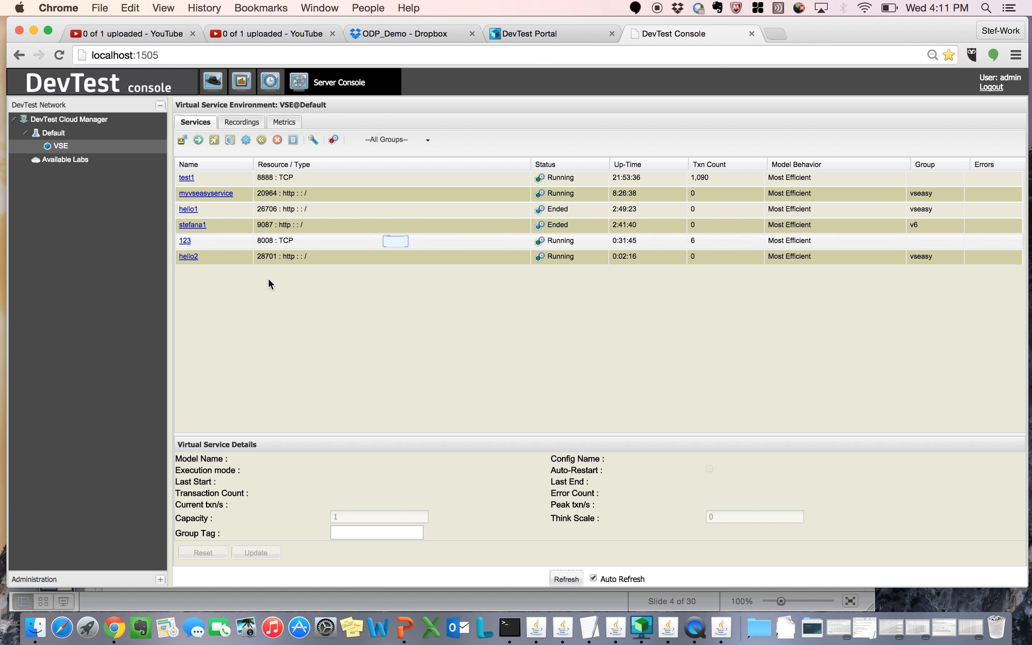
click(189, 257)
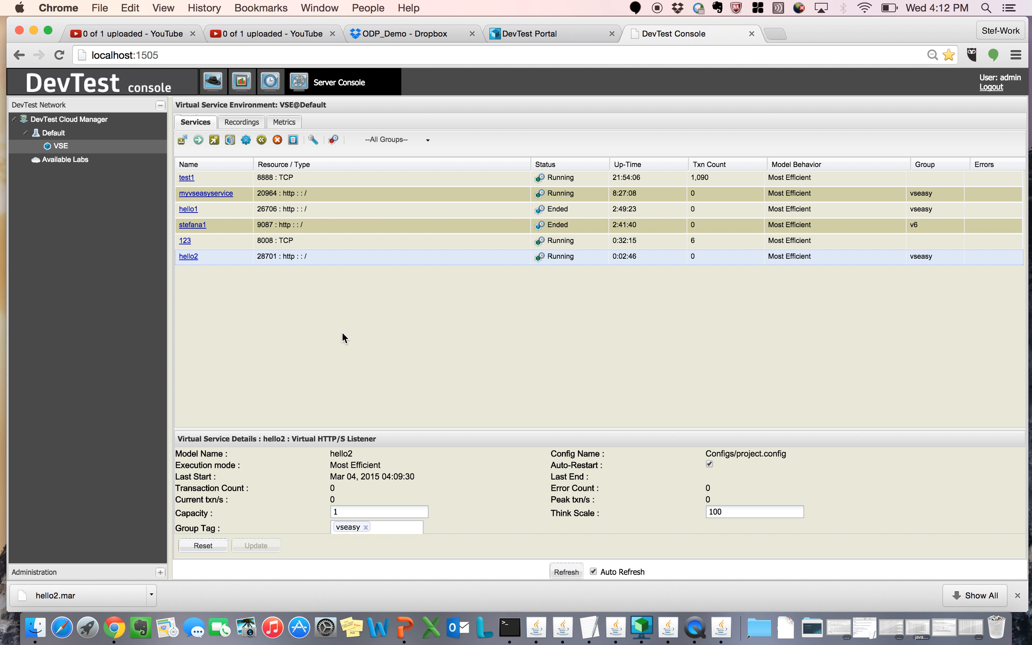
Step: Switch back to the DevTest Portal and close the Virtualize using RR pairs page
click(563, 32)
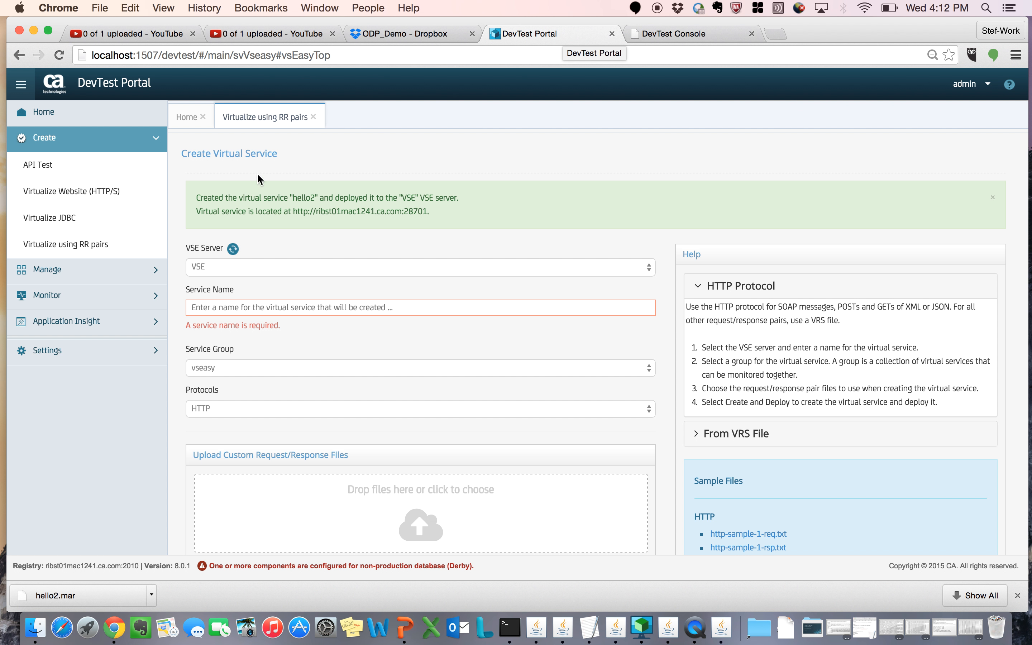
click(313, 117)
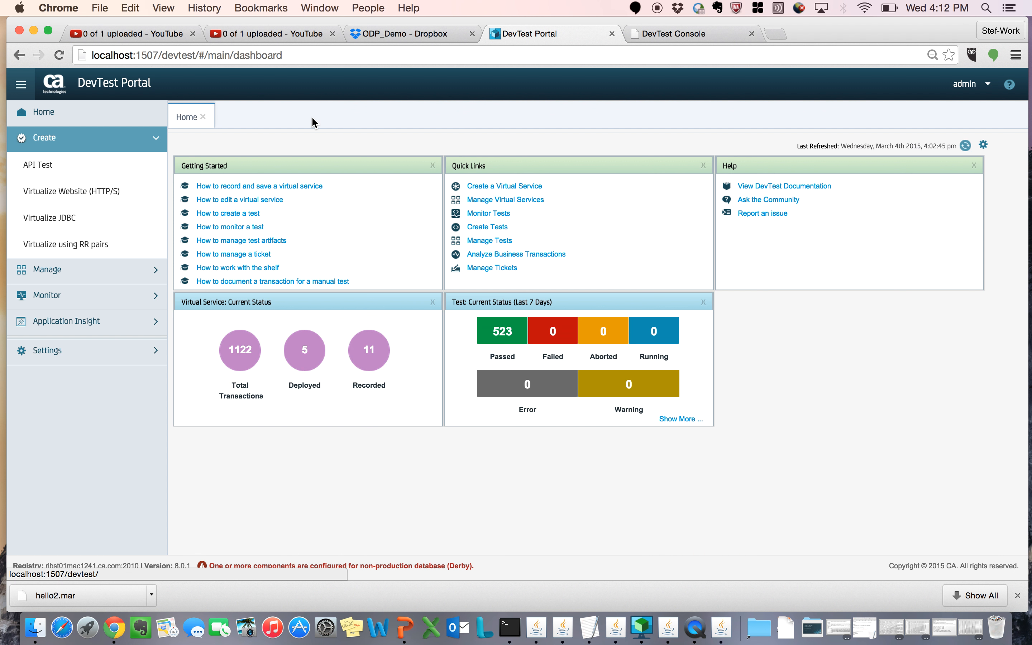
Step: Begin a new Virtualize Website (HTTP/S) recording and view the list of existing recordings on the VSE server
click(104, 199)
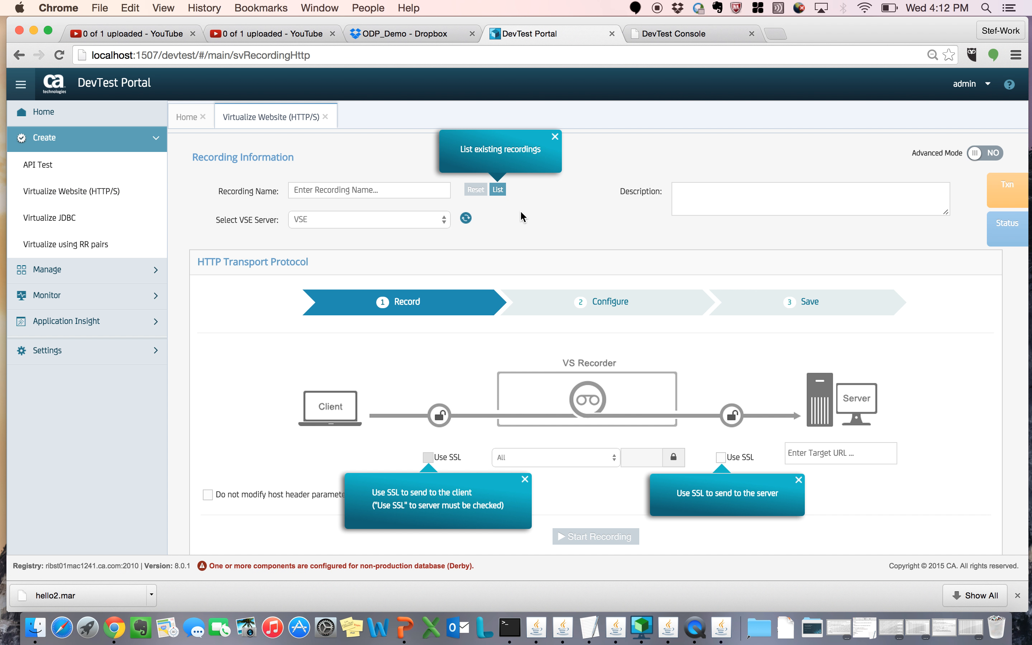
click(497, 190)
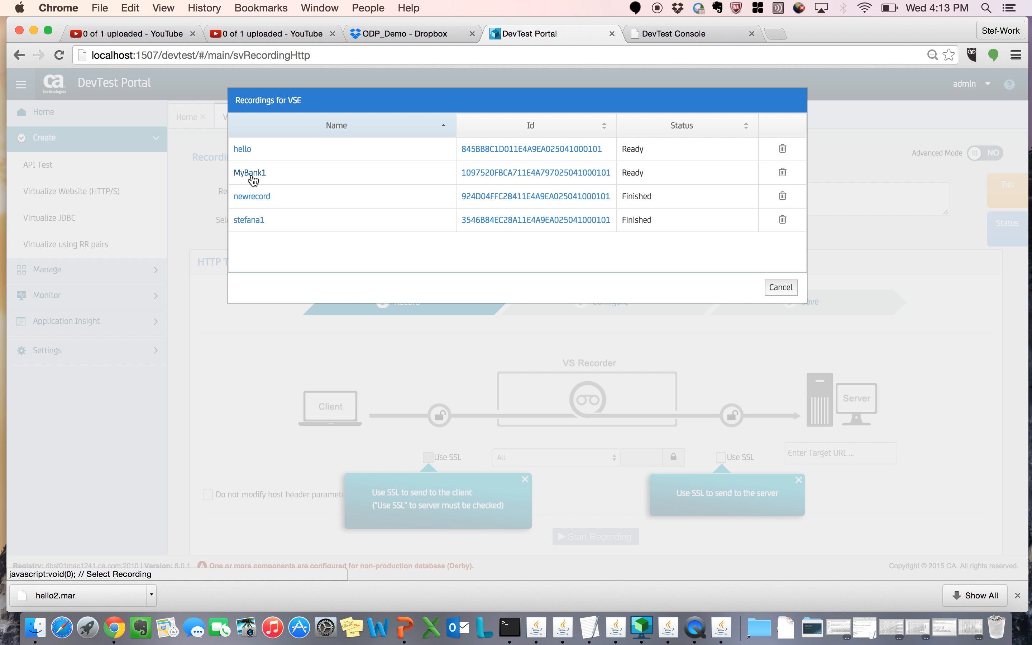
click(782, 291)
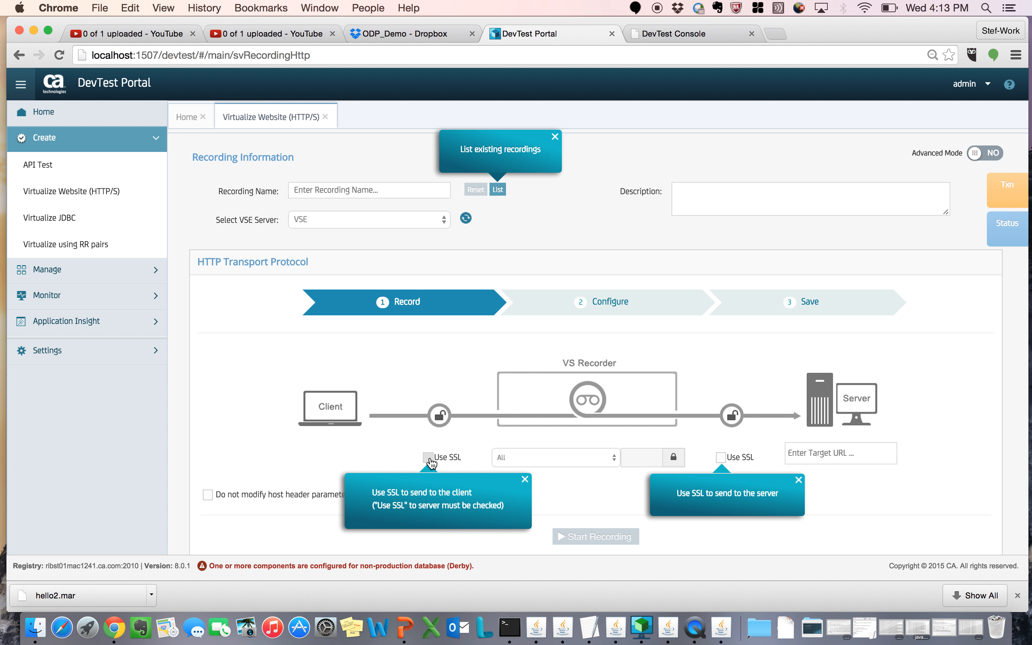
Step: Enable SSL for sending to the server and disable all help messages
click(724, 461)
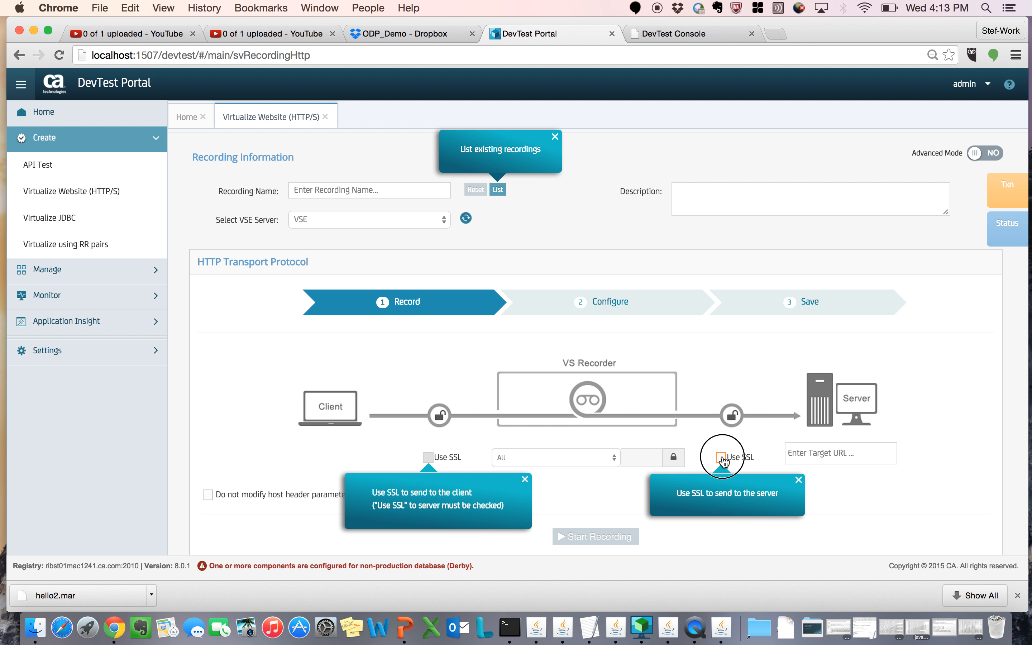
click(799, 479)
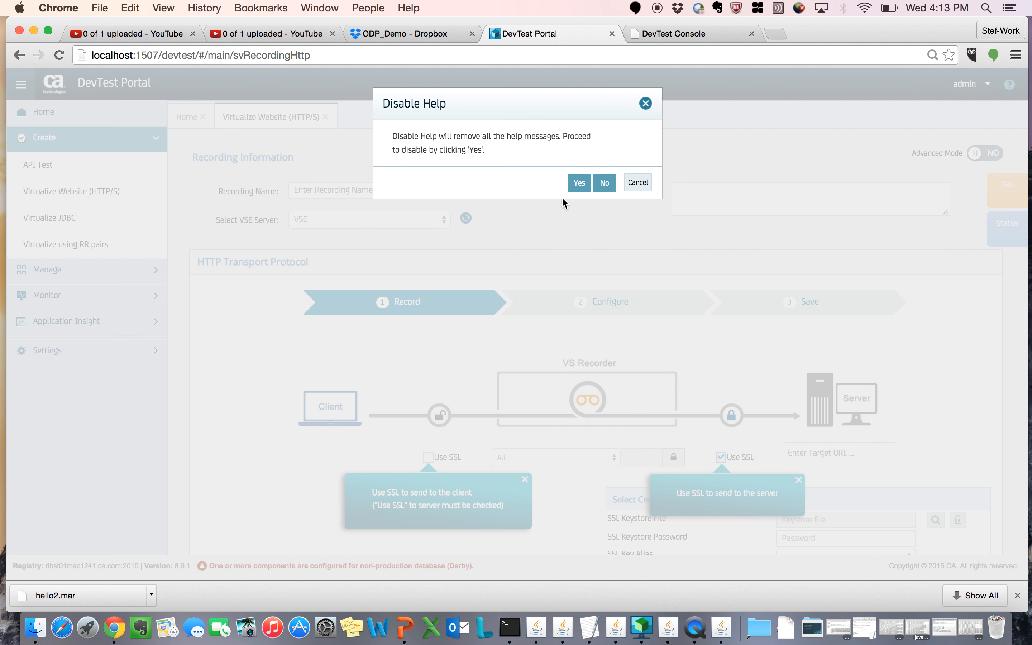
click(579, 184)
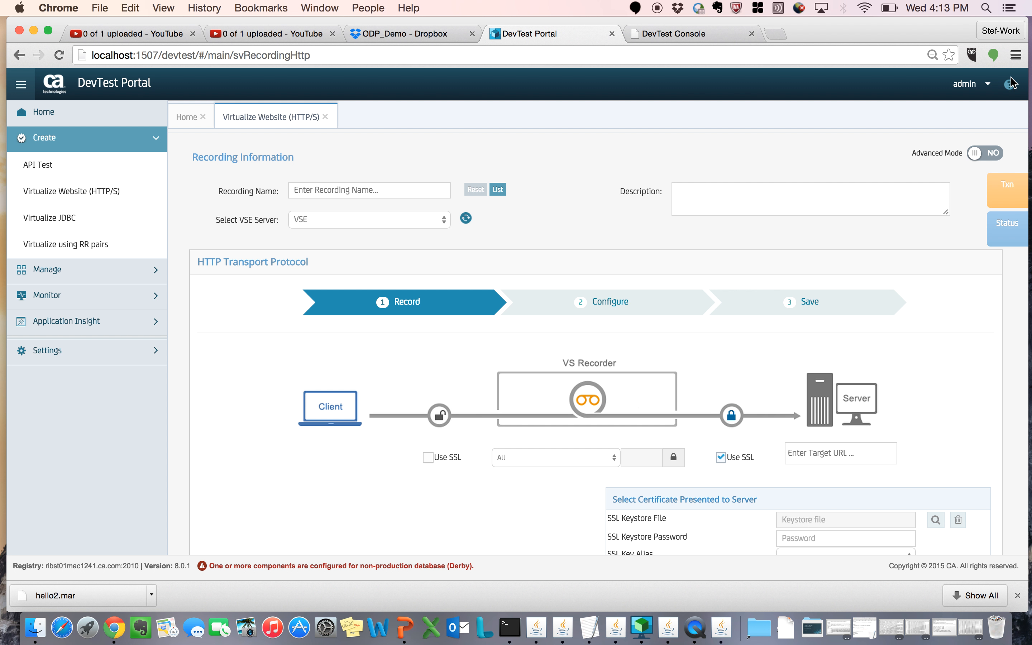
Step: Look at the user account options and the server certificate fields, and switch SSL to the server off
click(987, 84)
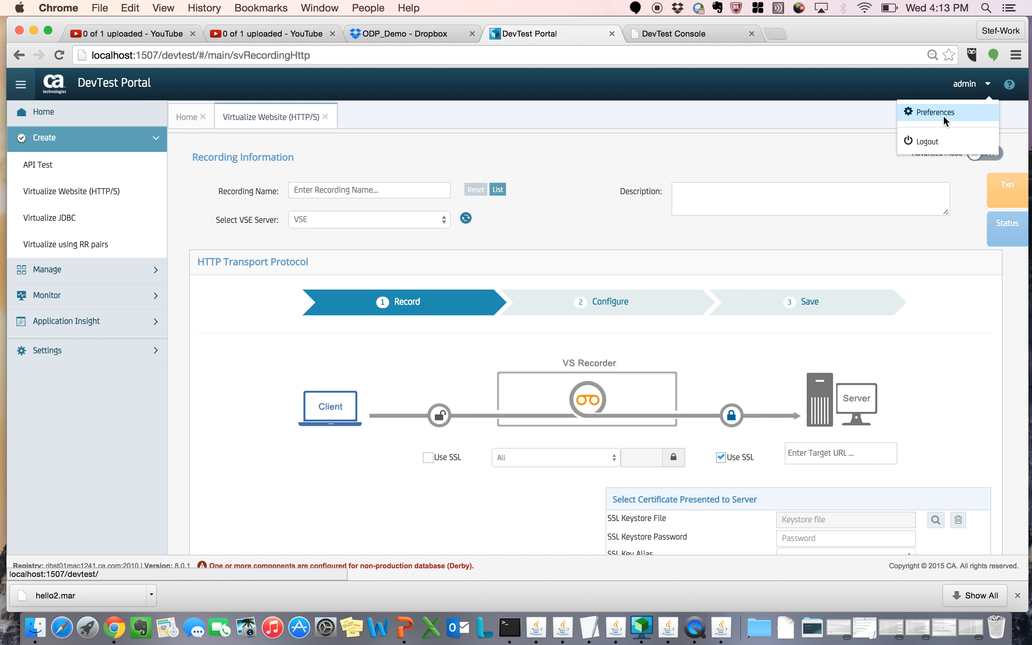
click(740, 133)
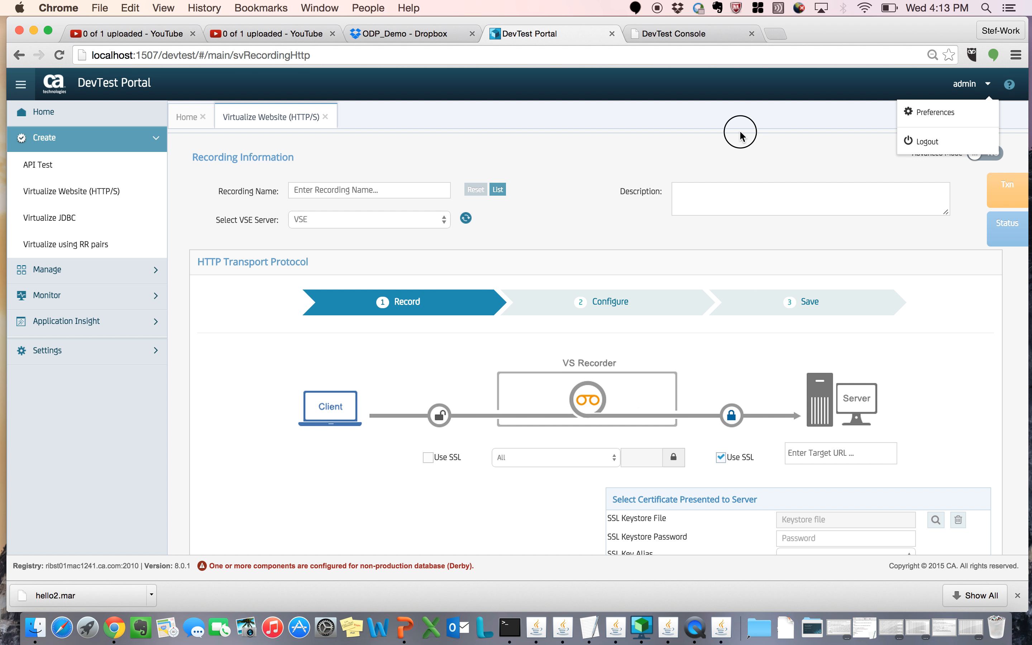
scroll(944, 422, down, 3)
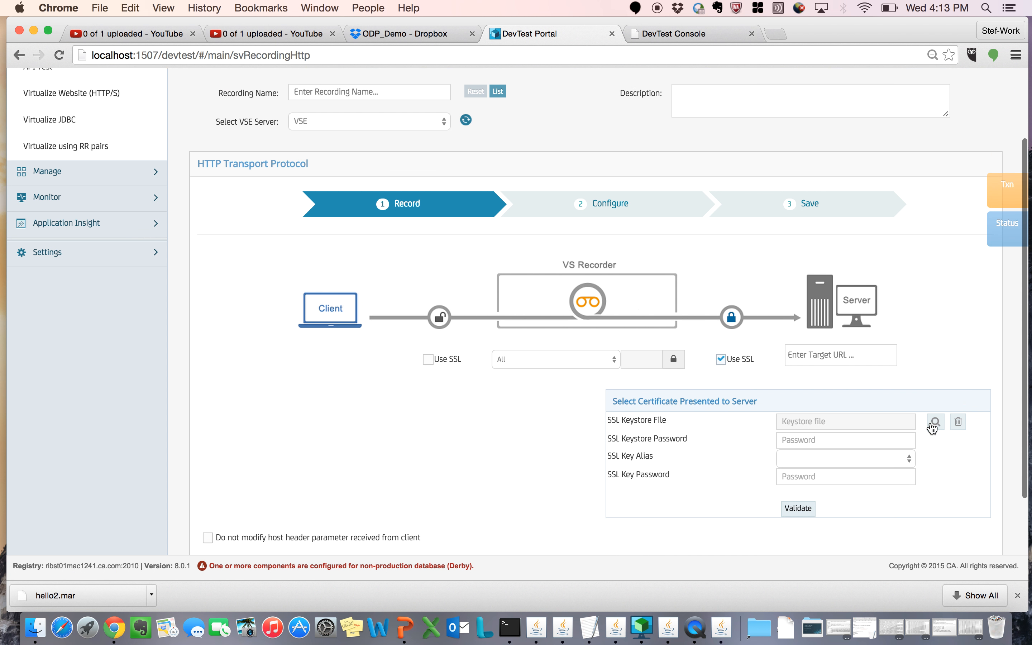
click(721, 360)
scroll(735, 290, up, 3)
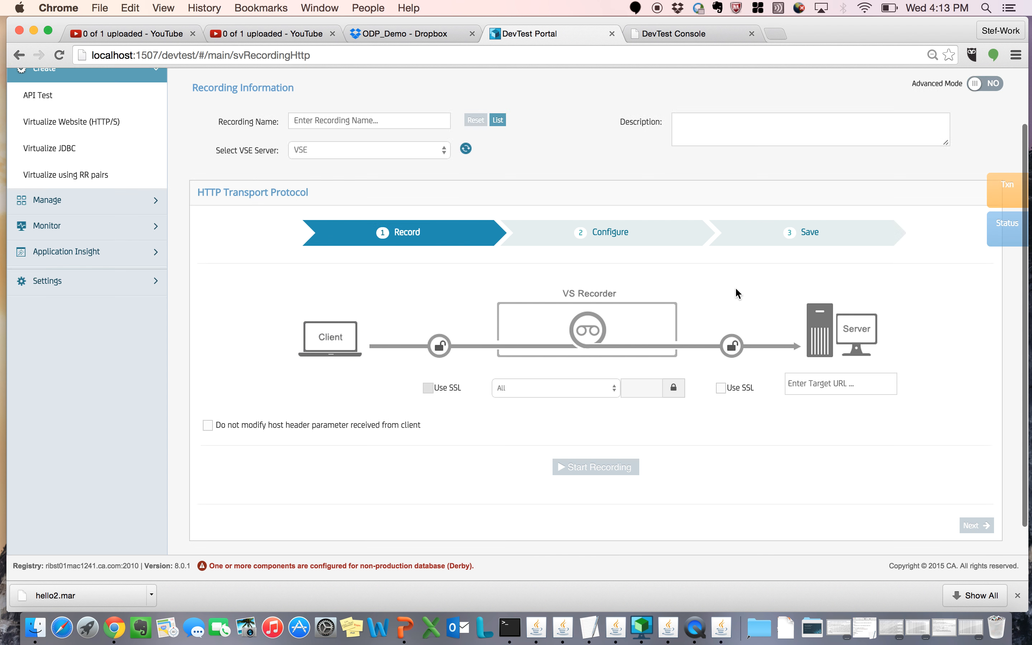
Step: Name the recording bank20 and enter a description identifying it as the owner's bank 2.0
click(364, 192)
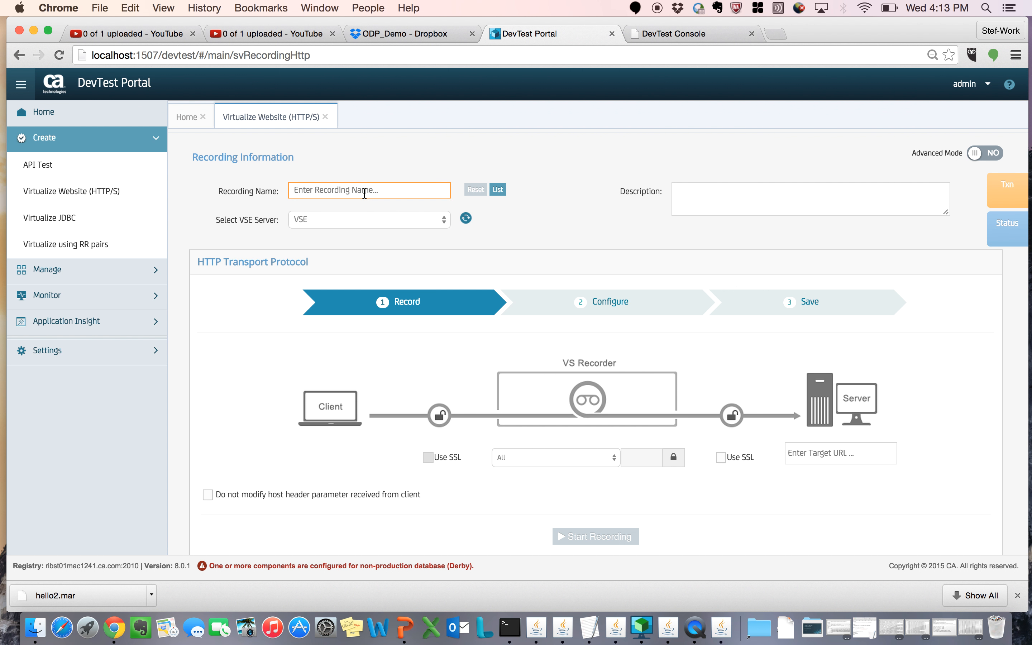
text(bank20)
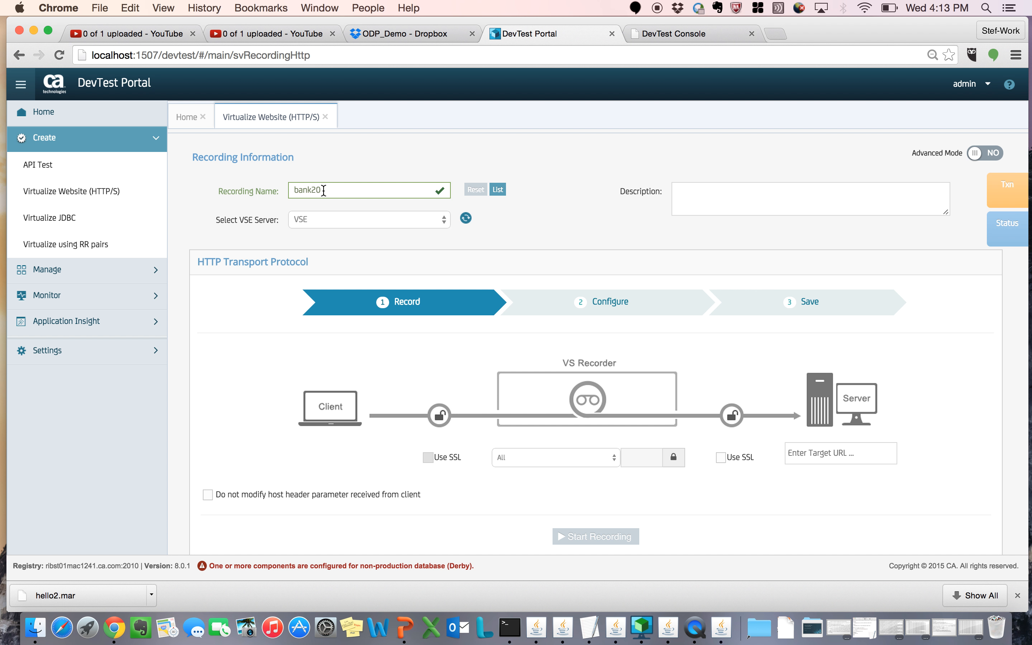
click(769, 206)
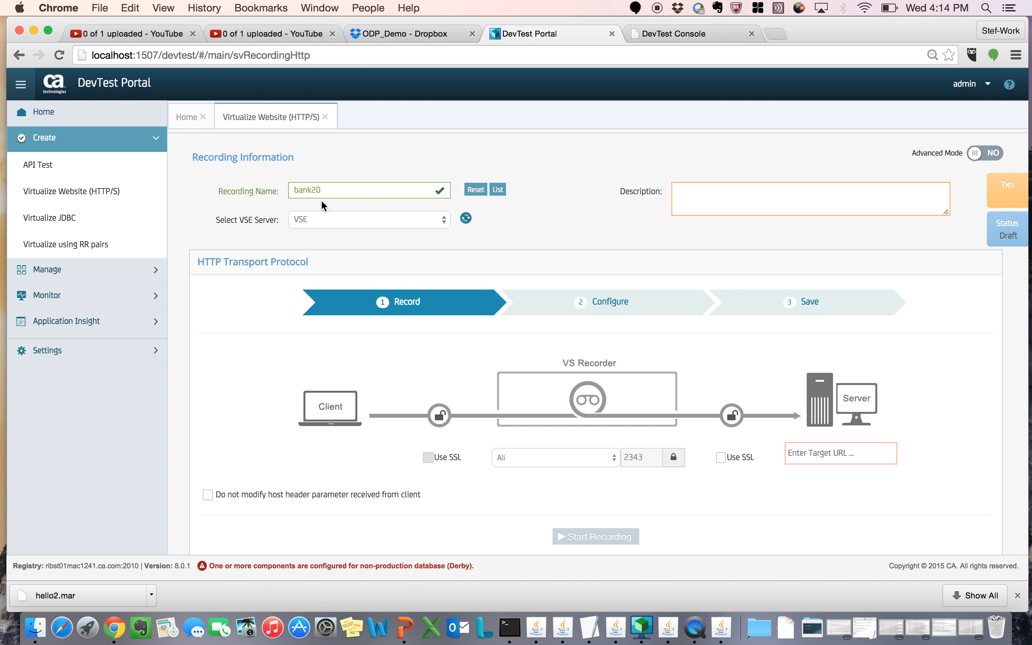
text(bank 2.0 stefana's bank)
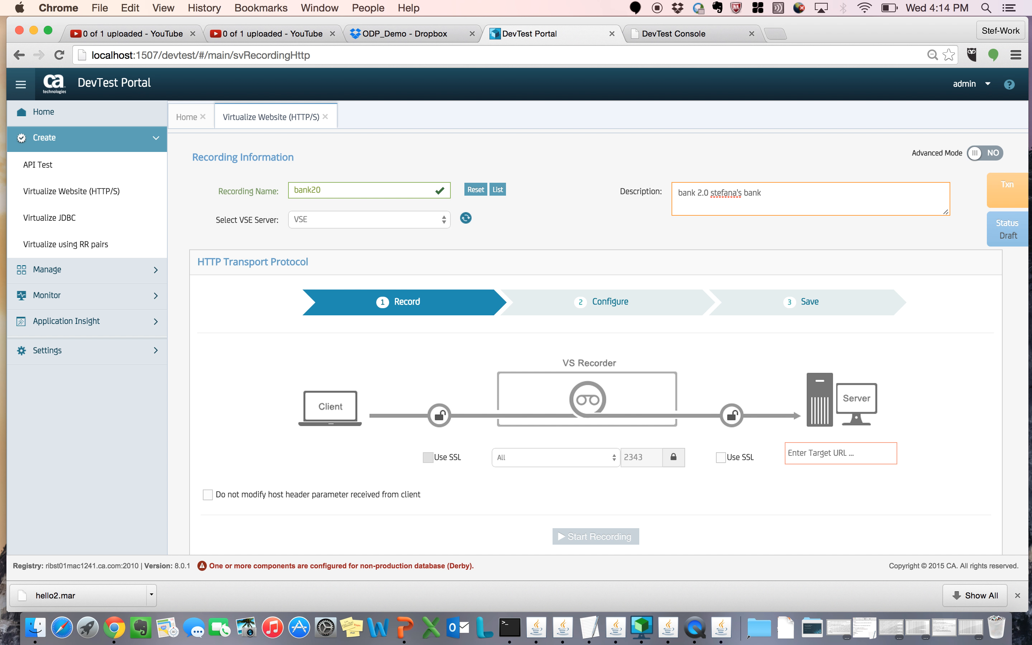
Step: Examine the recording status details of bank20, including its recording ID, status and listen port, and collapse them
click(1011, 240)
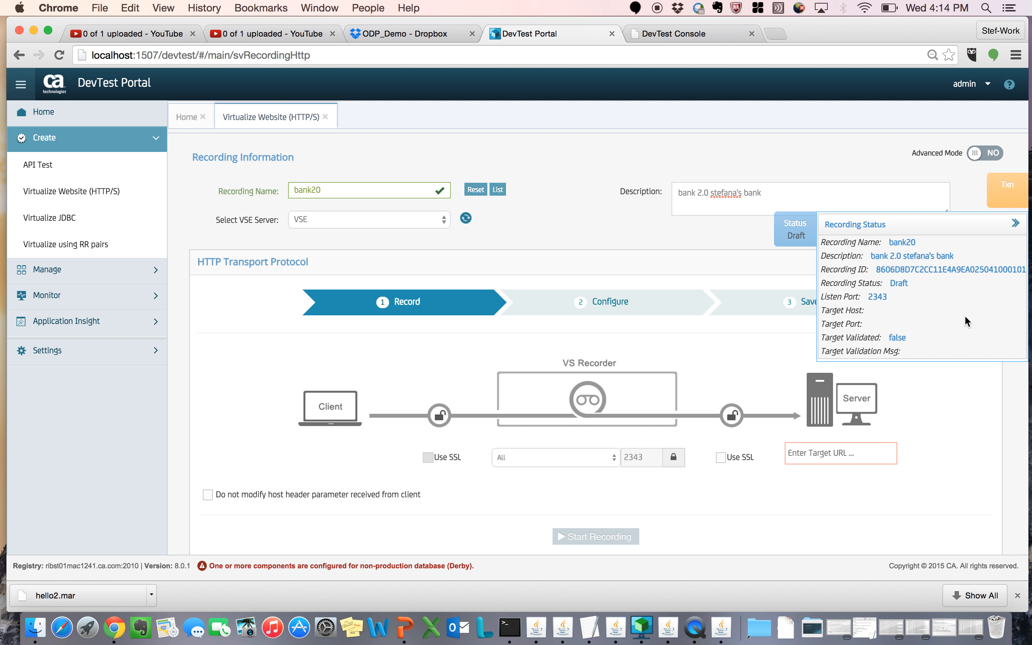
click(884, 268)
drag(884, 268, 1005, 269)
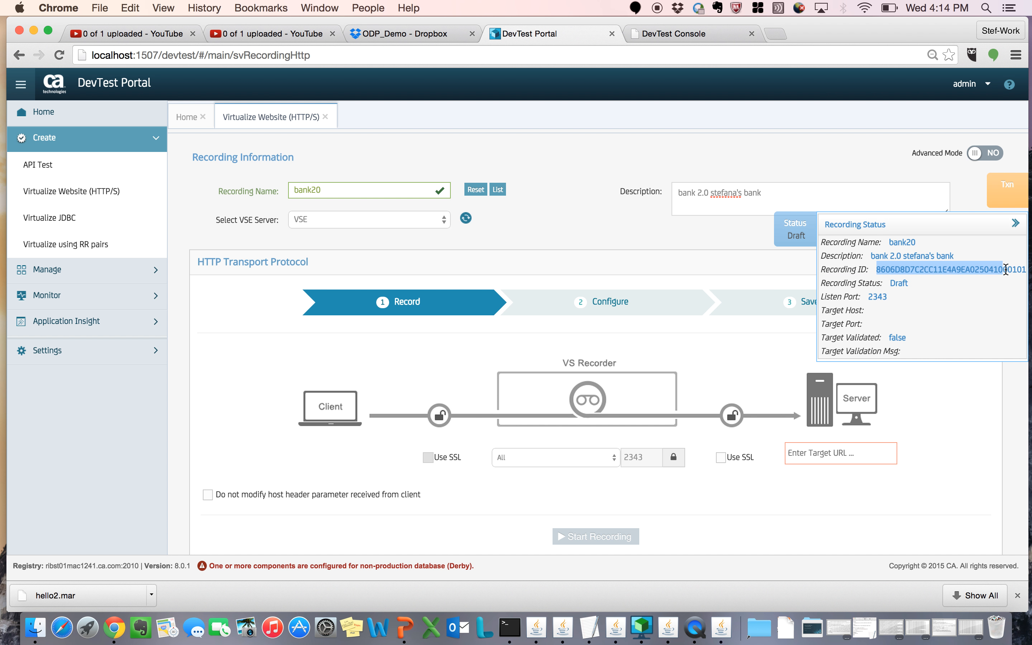
click(894, 285)
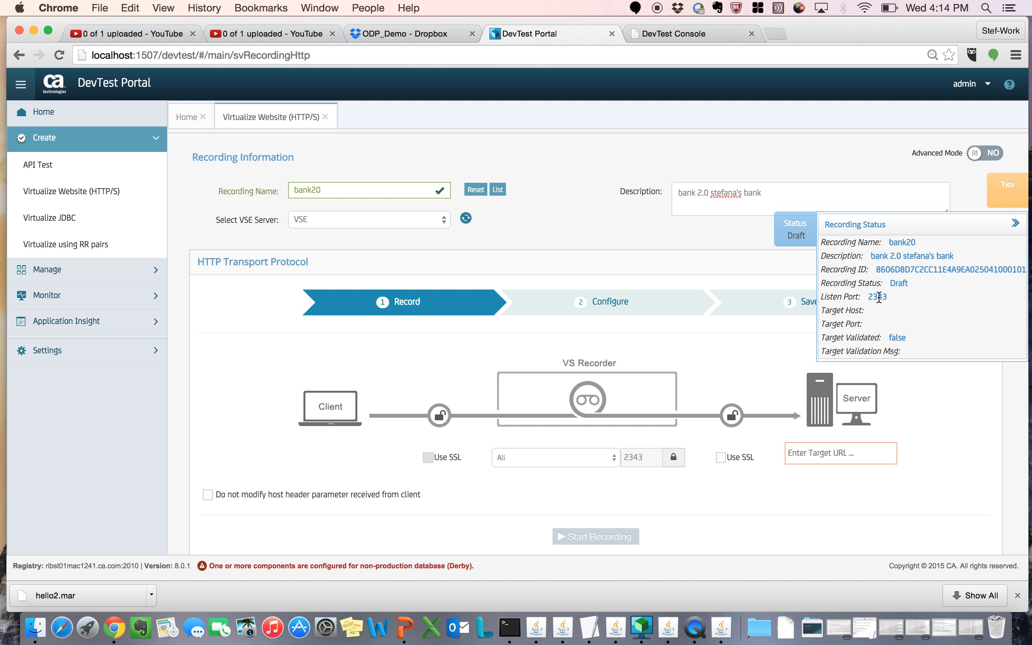
click(808, 234)
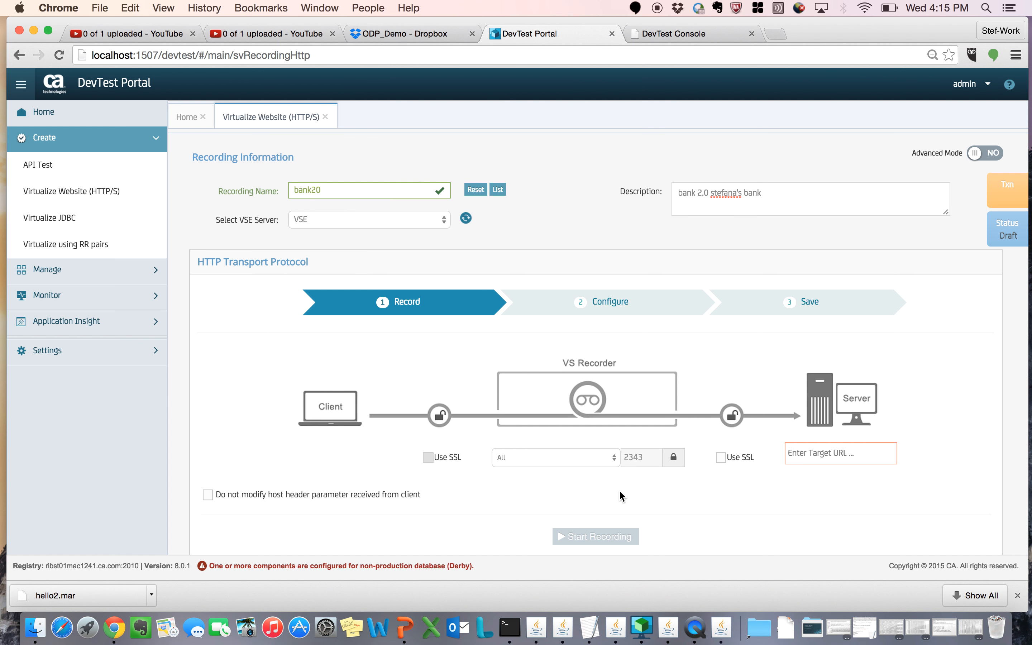
Step: Switch to DevTest Workstation and start the VSE Recorder with model file hh and transport protocol HTTP/S, proceeding to the port settings
click(642, 627)
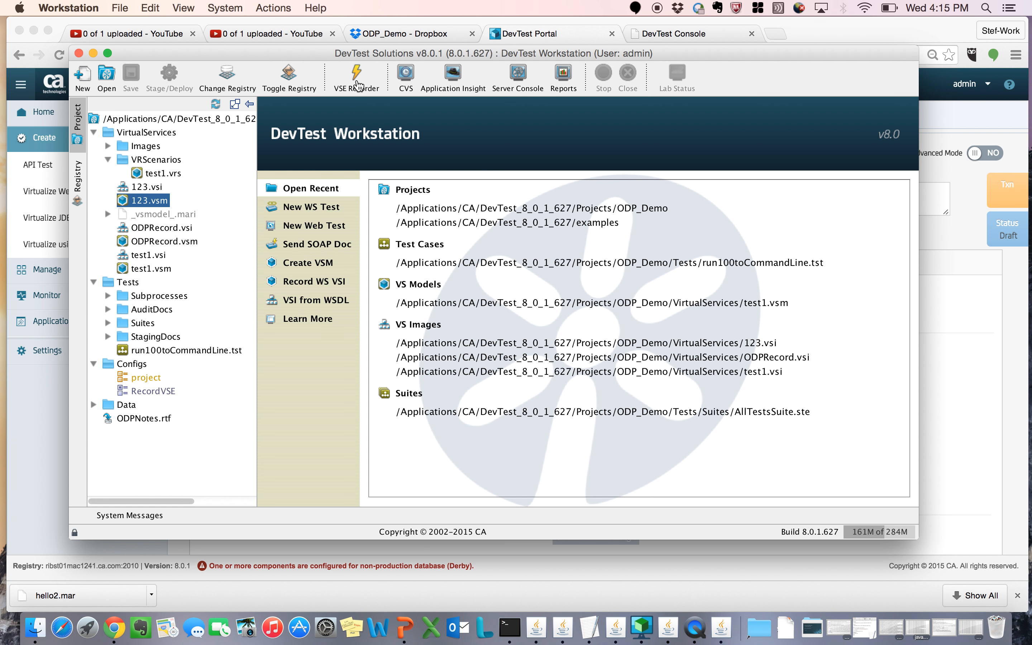
click(357, 81)
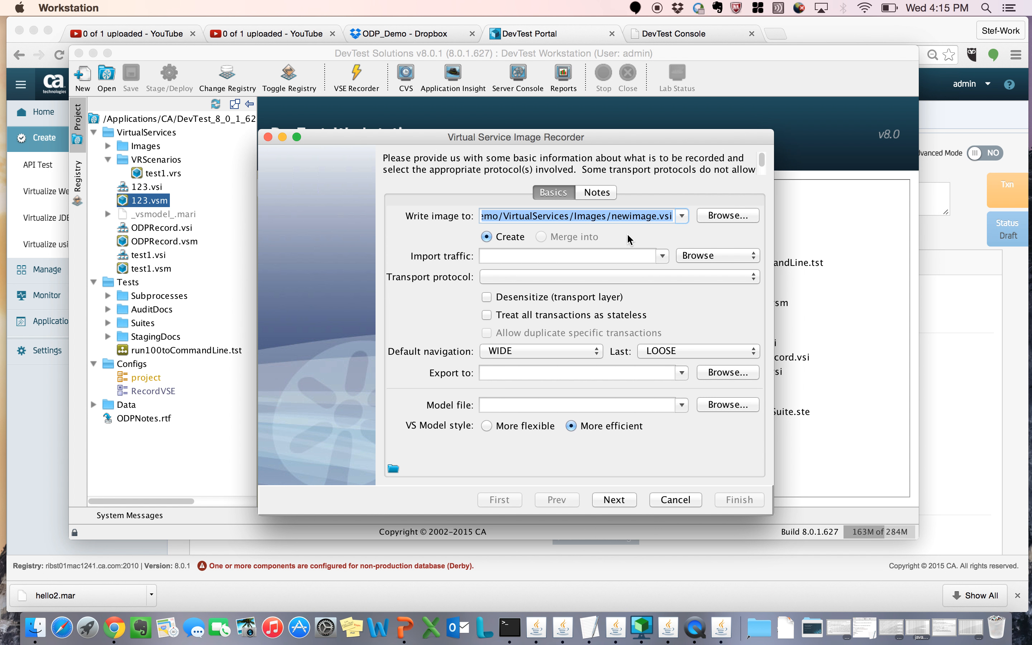
click(529, 408)
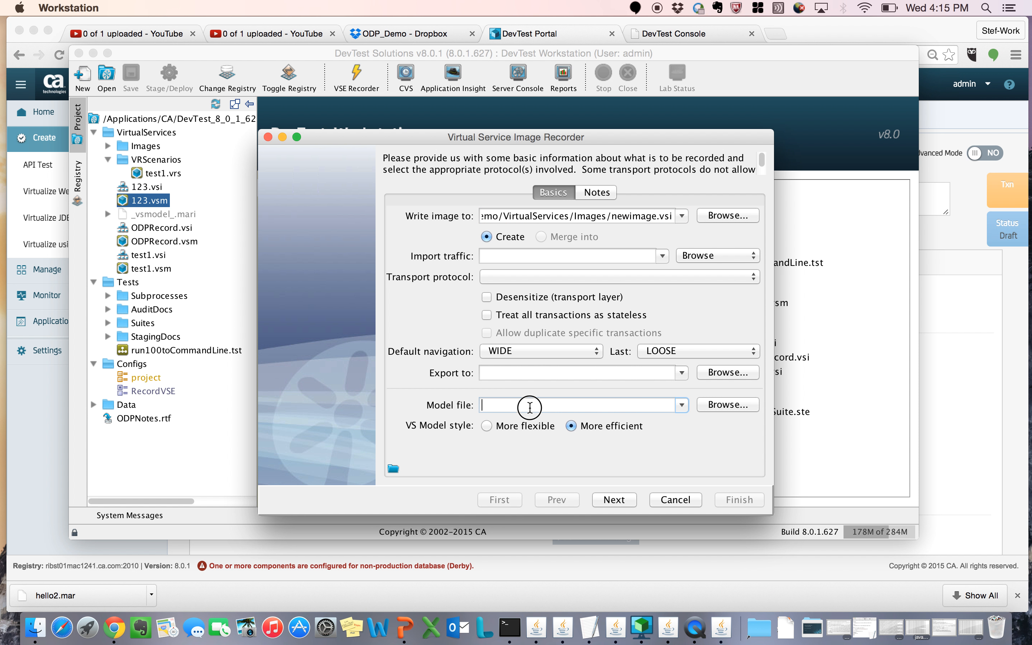
text(hh)
click(570, 278)
click(567, 307)
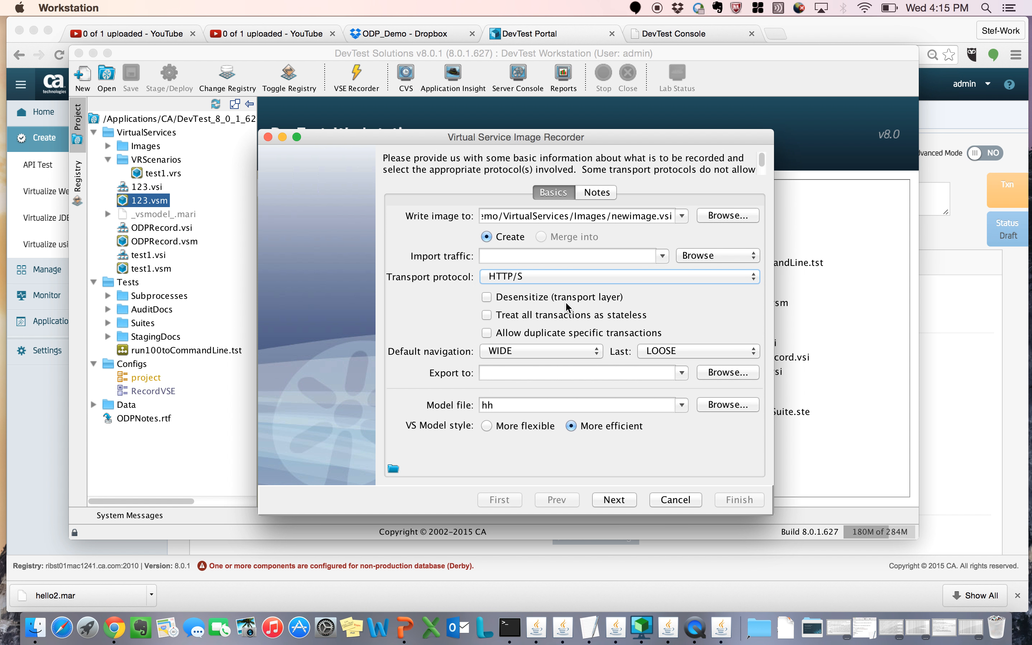
click(617, 507)
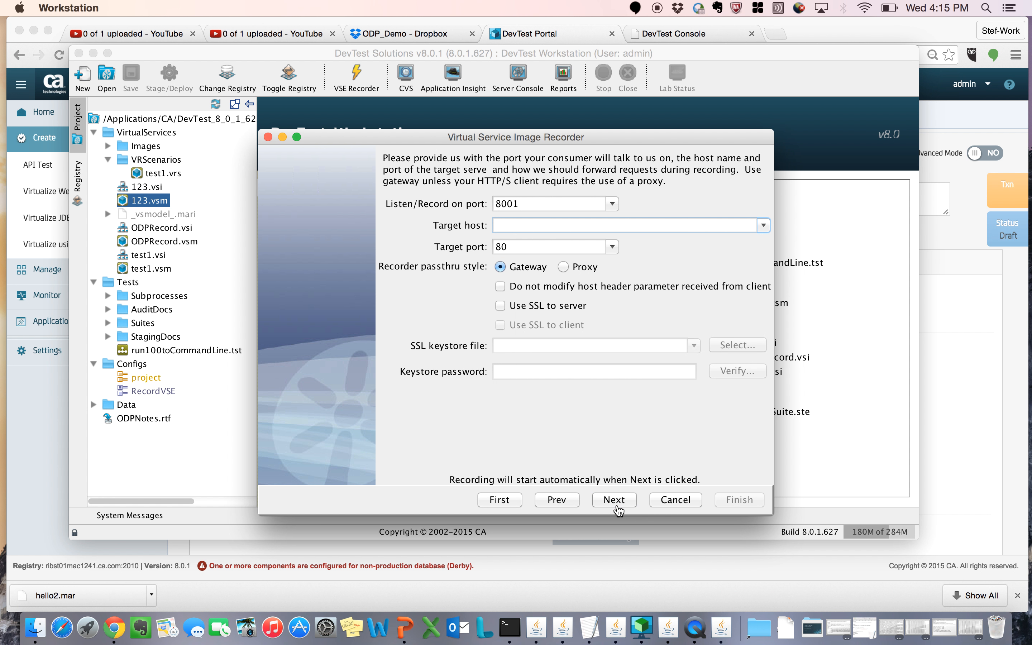
Step: Examine the recorder's listen port setting and minimize the recorder and DevTest Workstation windows
click(525, 203)
drag(526, 204, 468, 204)
click(282, 137)
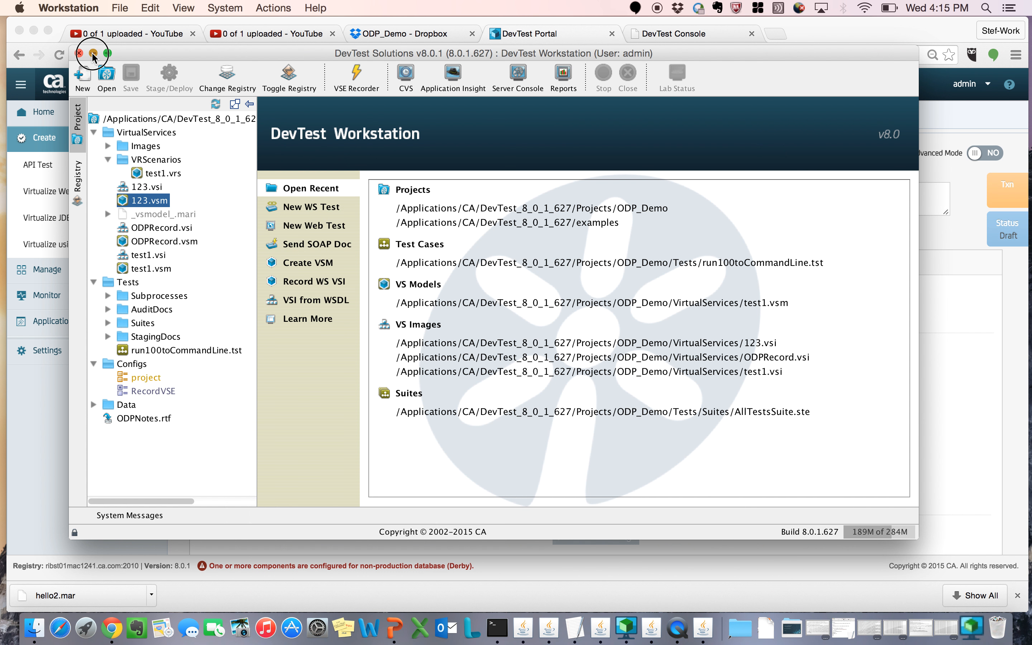
click(93, 53)
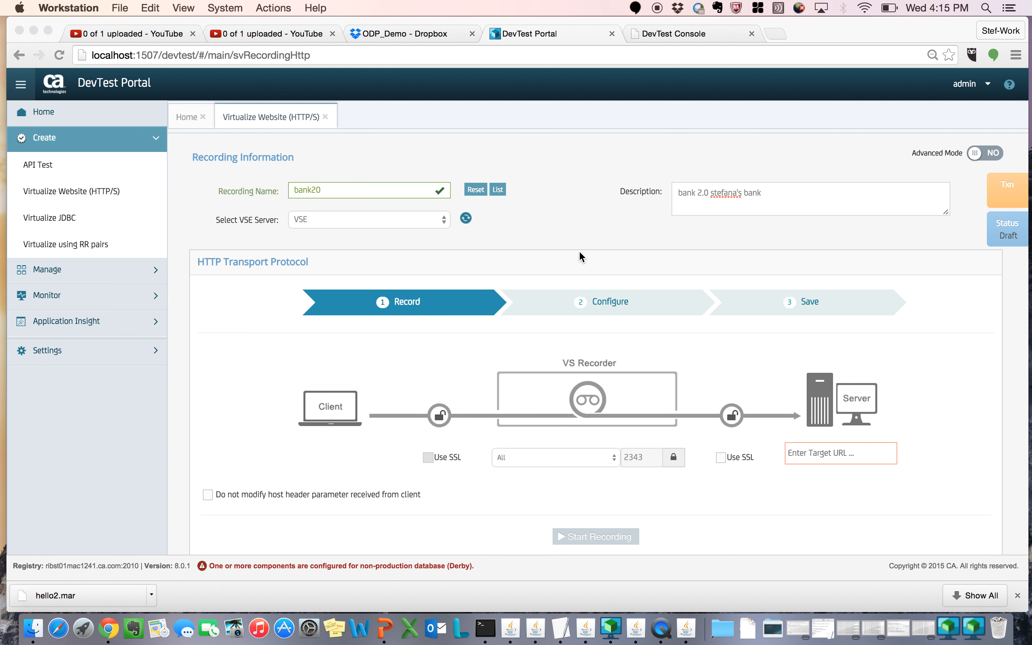
Step: Return to the DevTest Portal and set the bank20 recording's target URL to localhost:8080
click(579, 253)
scroll(579, 252, down, 3)
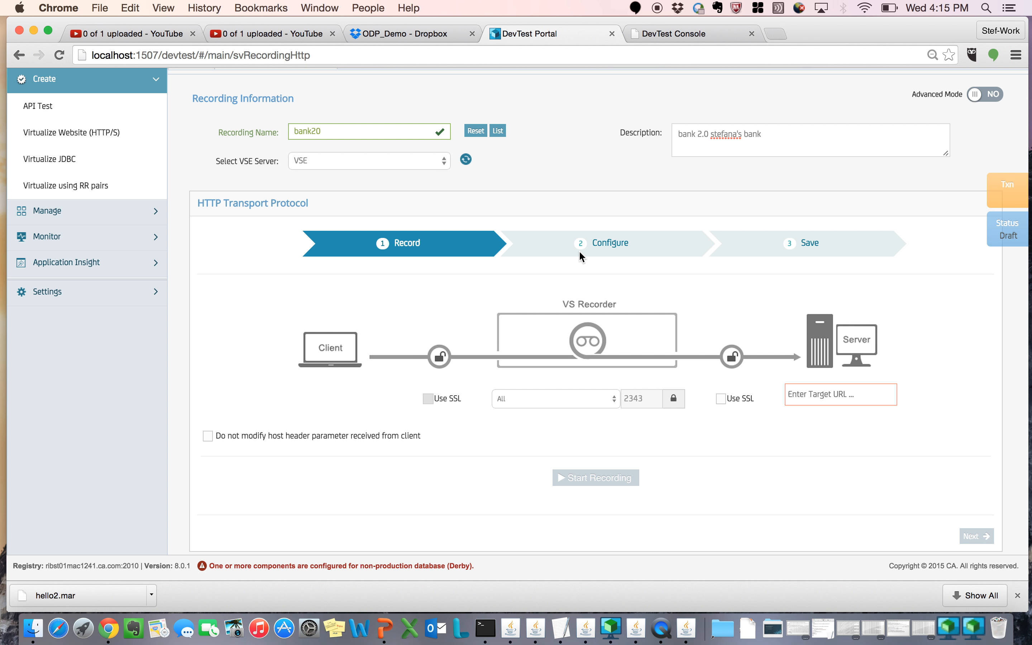
click(815, 397)
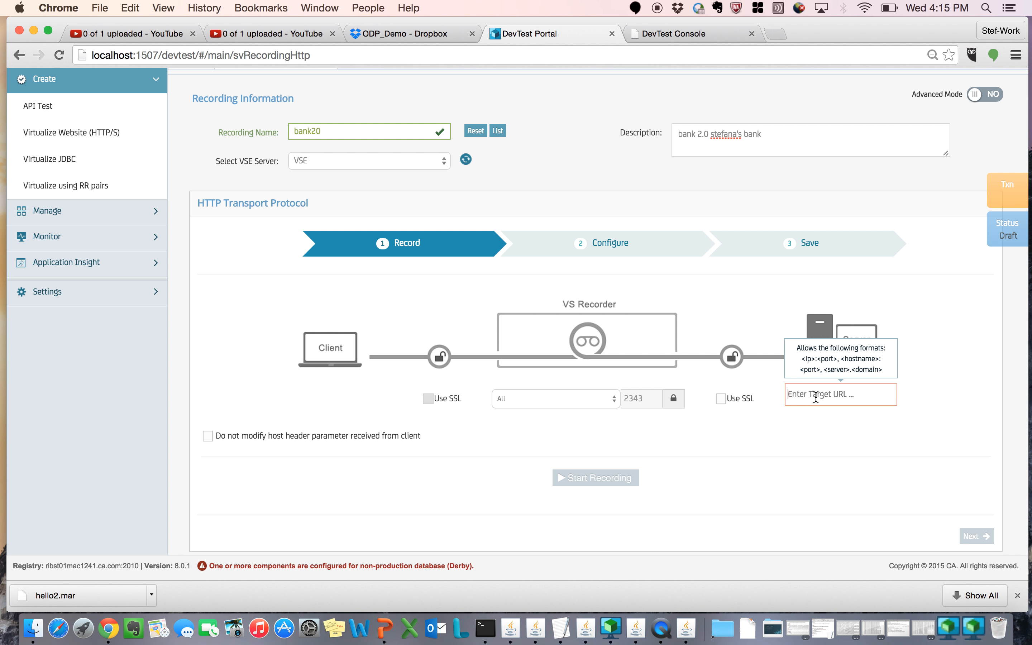
text(localhost:8080)
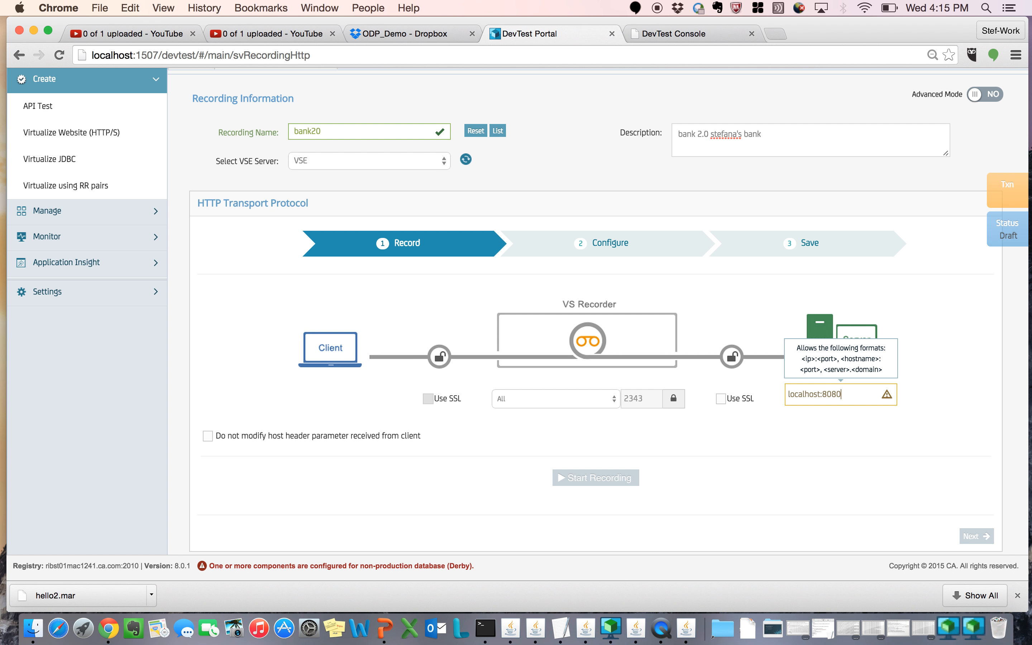
click(834, 453)
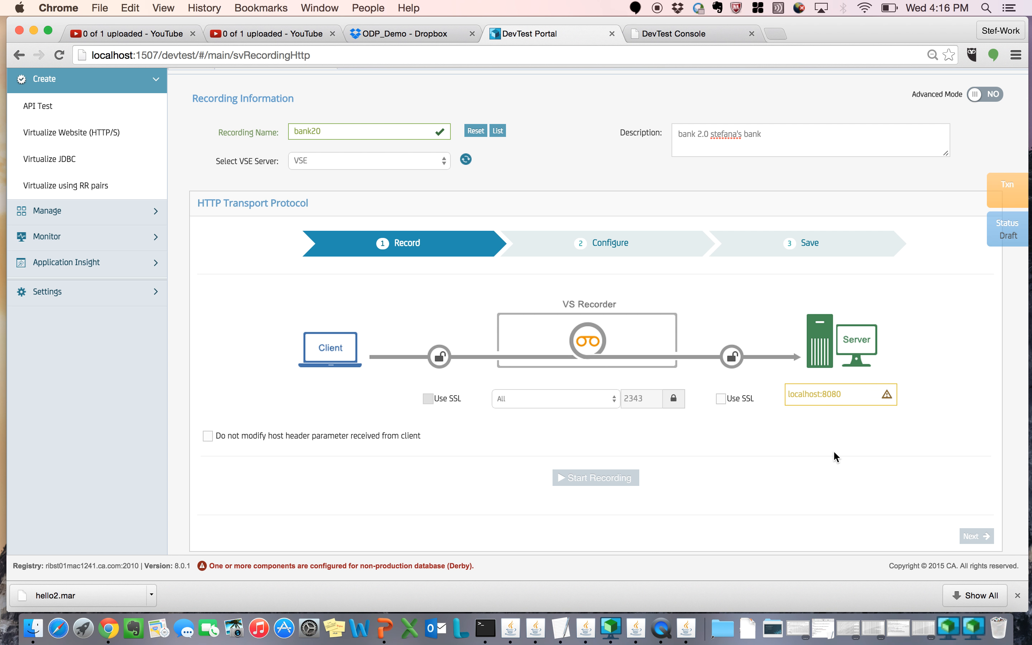
click(846, 400)
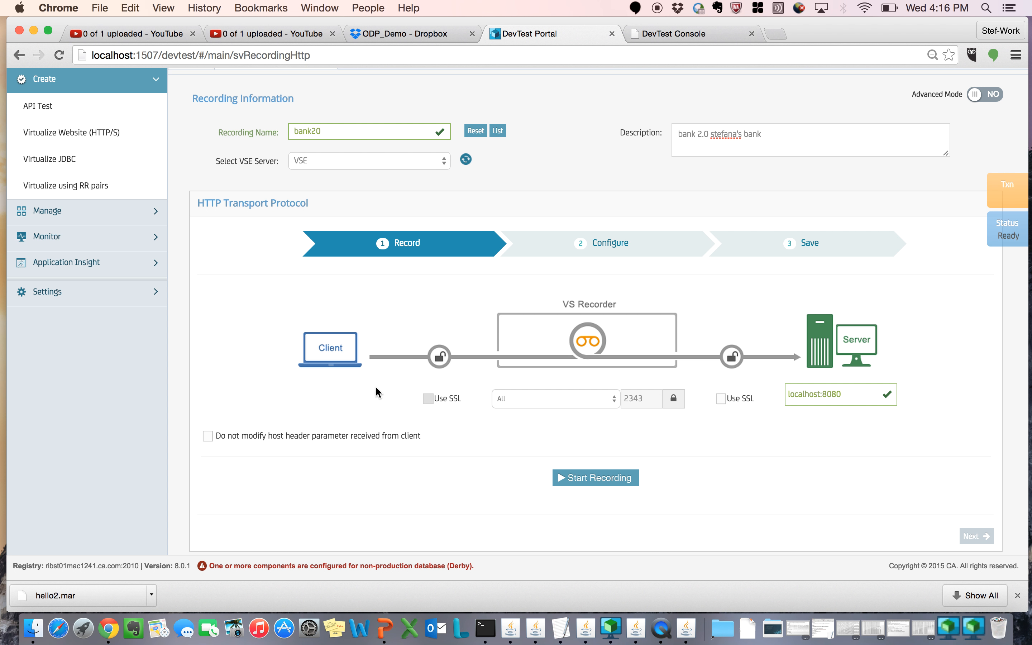
Step: Switch to the LISAfinancial Kiosk client and move its window aside to view its welcome screen
click(687, 633)
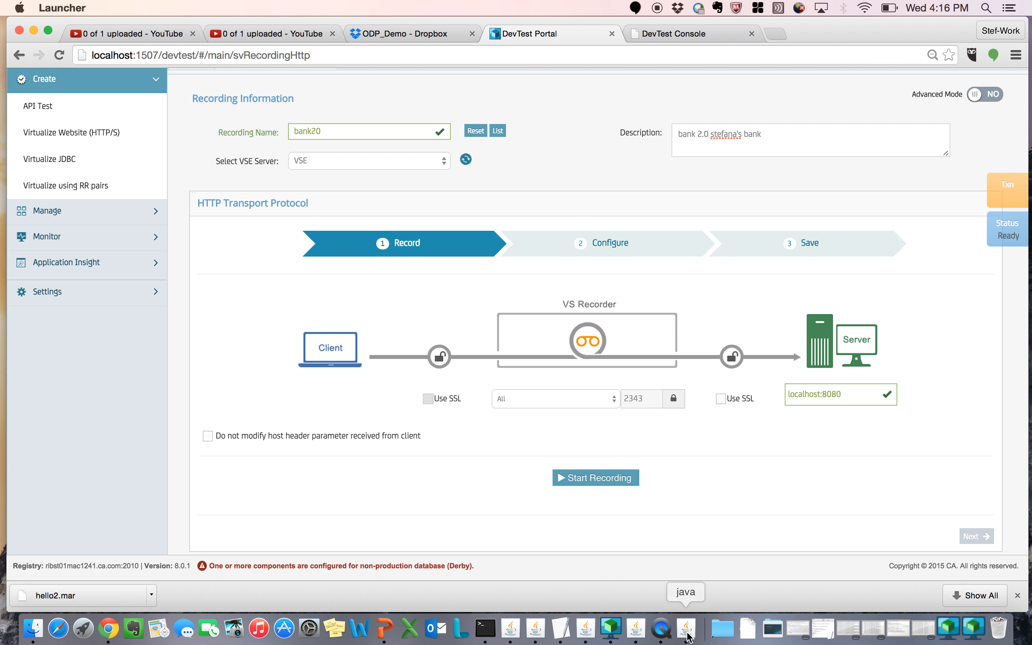
click(635, 631)
drag(662, 136, 481, 126)
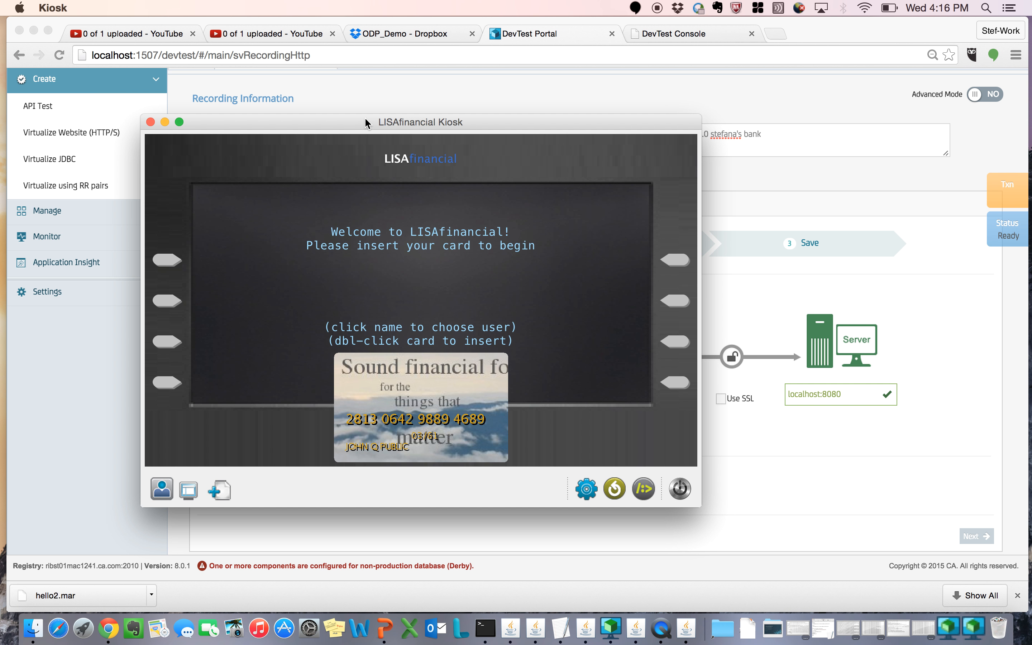
drag(376, 119, 630, 105)
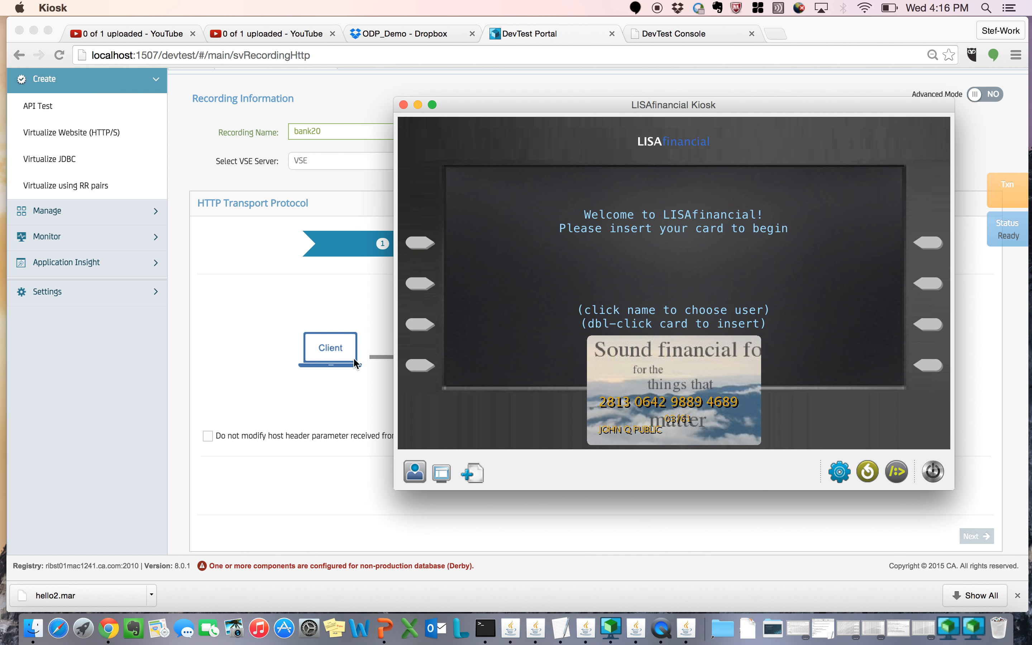
Step: Minimize the LISAfinancial Kiosk and start recording bank20 in the DevTest Portal
click(417, 105)
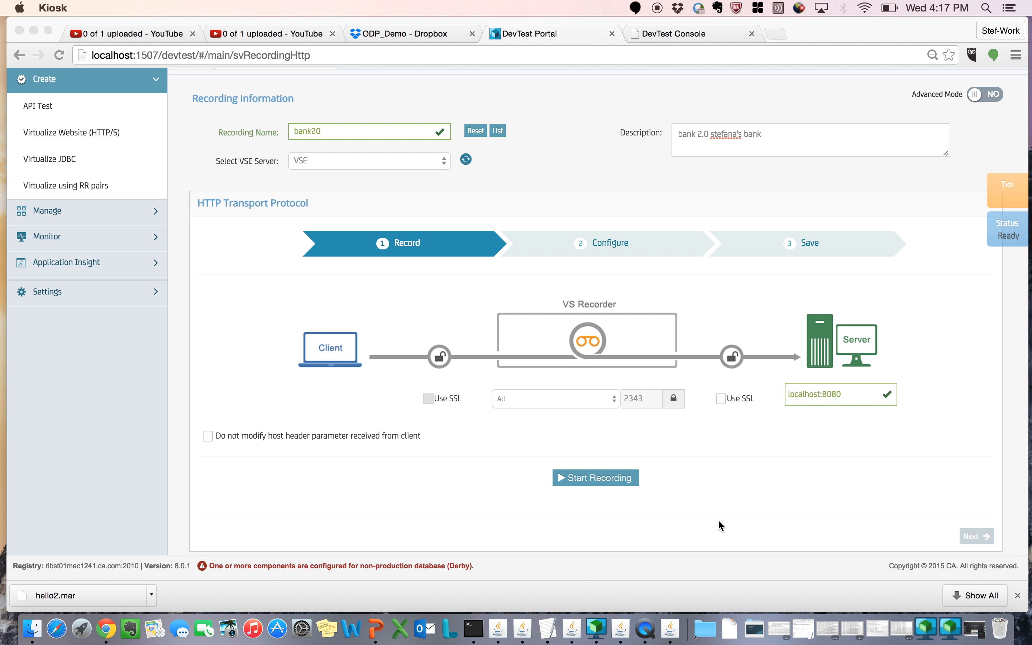
click(579, 479)
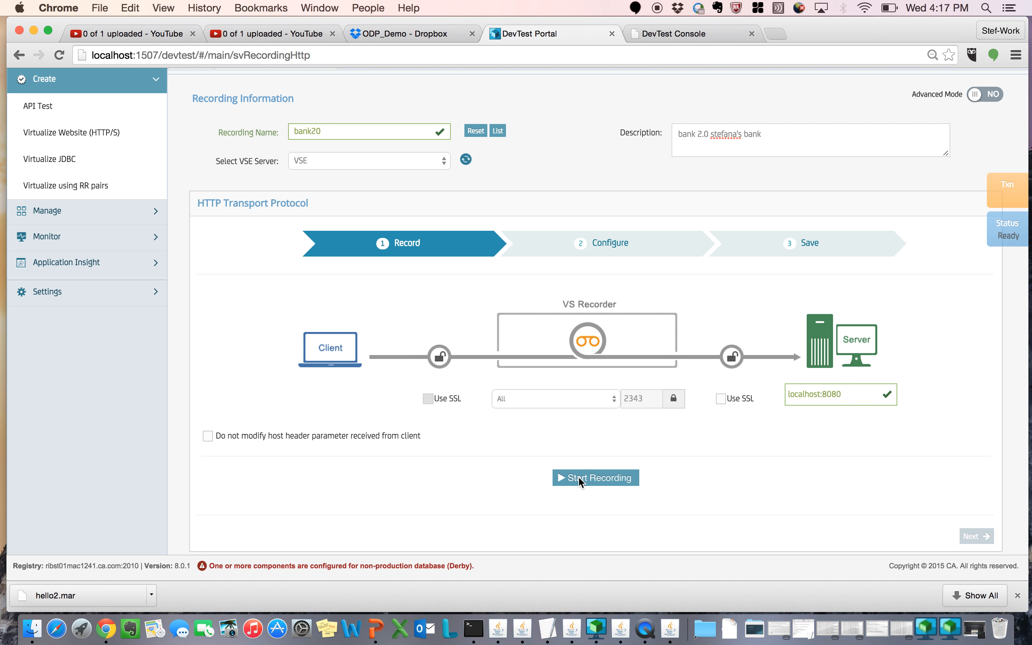
Step: Start the bank20 recording, then switch to the LISAfinancial Kiosk and move its window aside
click(596, 481)
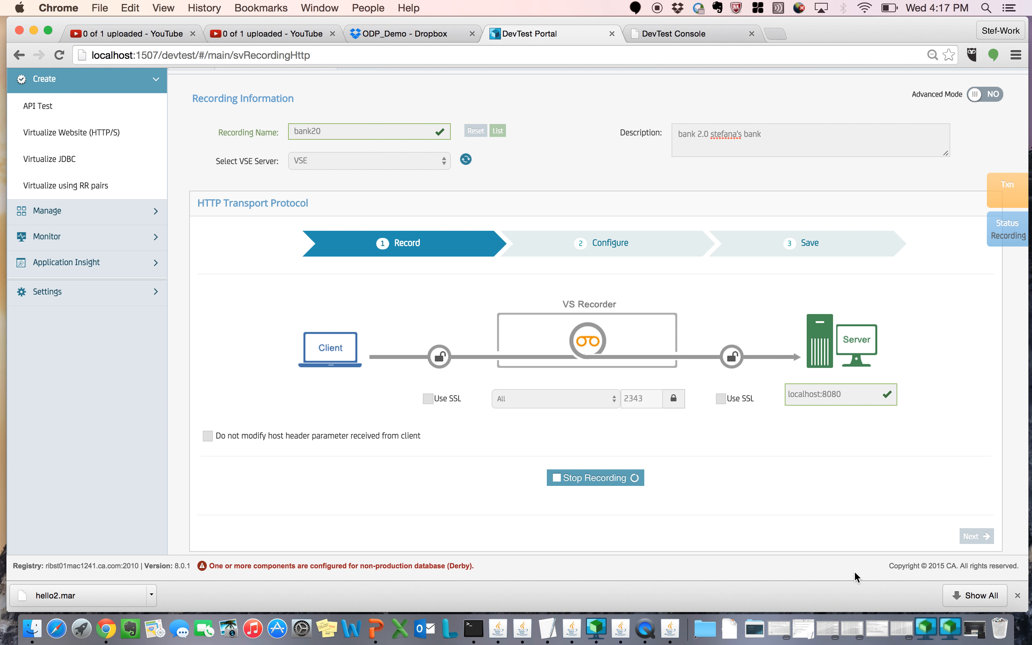
click(974, 636)
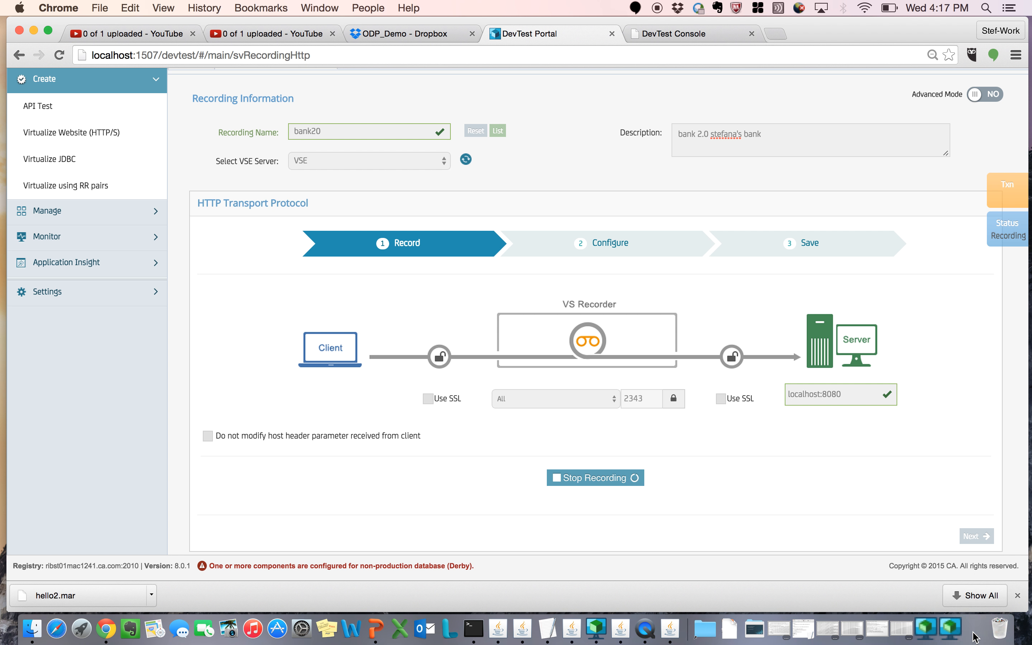
drag(767, 112, 419, 60)
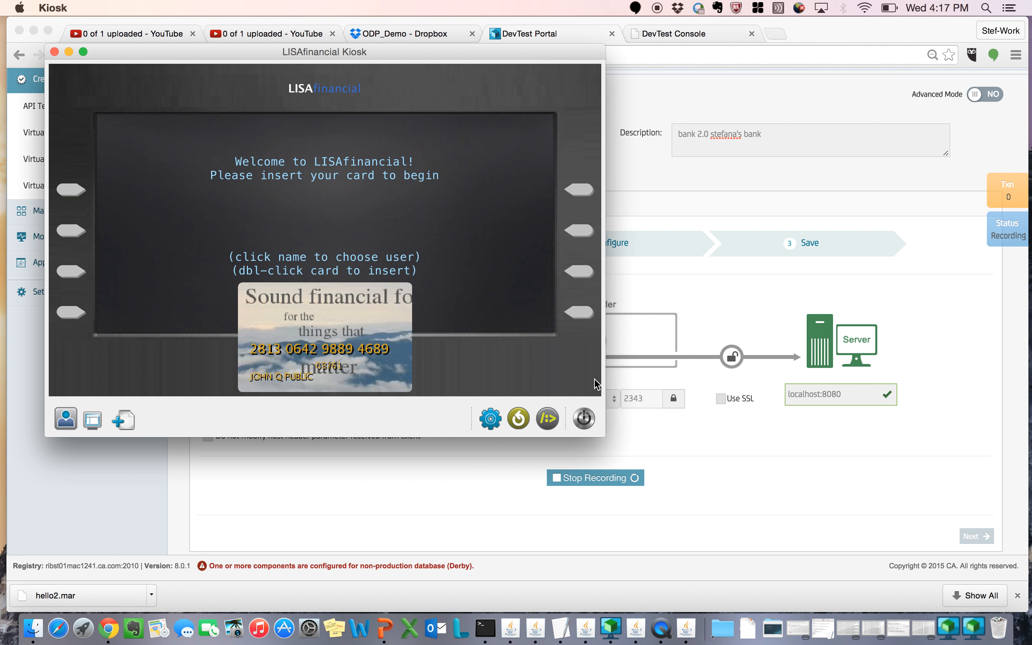
Step: Configure the kiosk to connect to localhost on the recorder's port 2343
click(490, 420)
key(Tab)
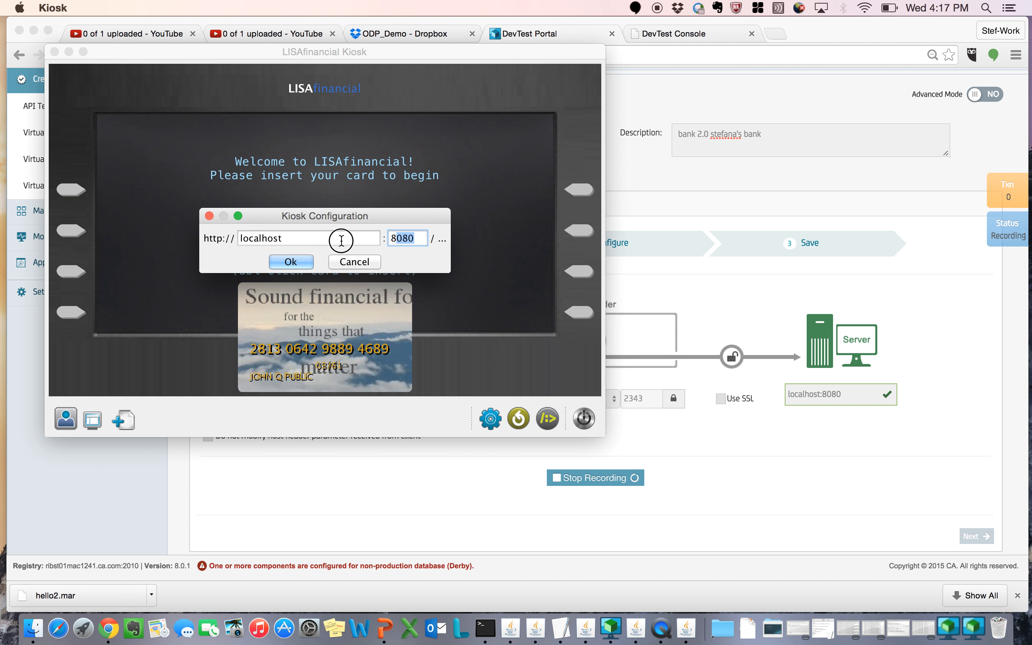
text(2343)
click(294, 263)
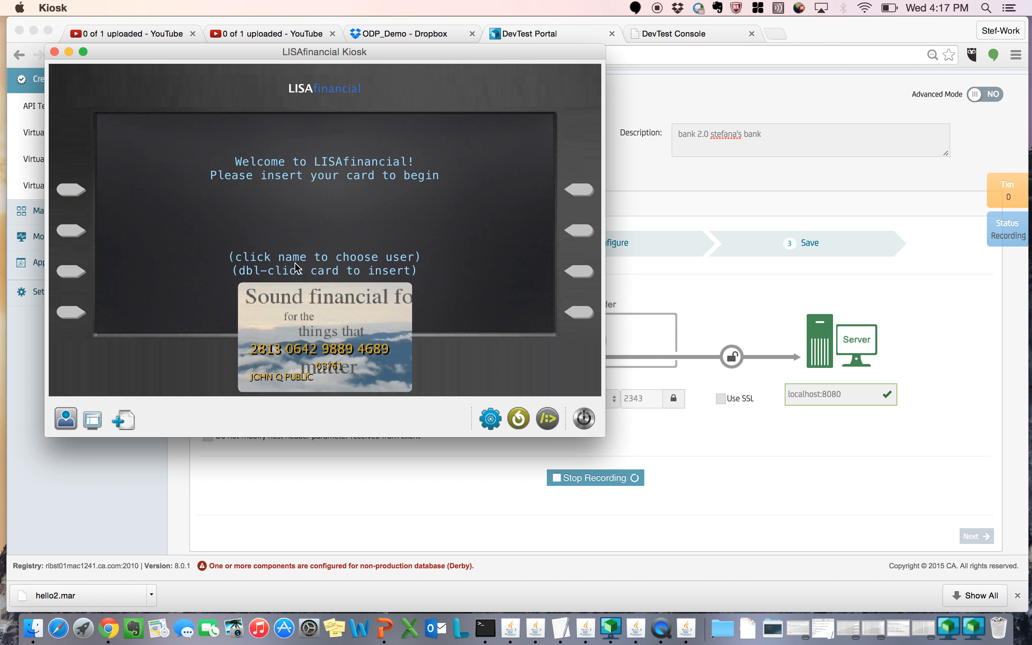
Step: Choose the card holder's name, insert the card and log in with the account PIN
click(299, 378)
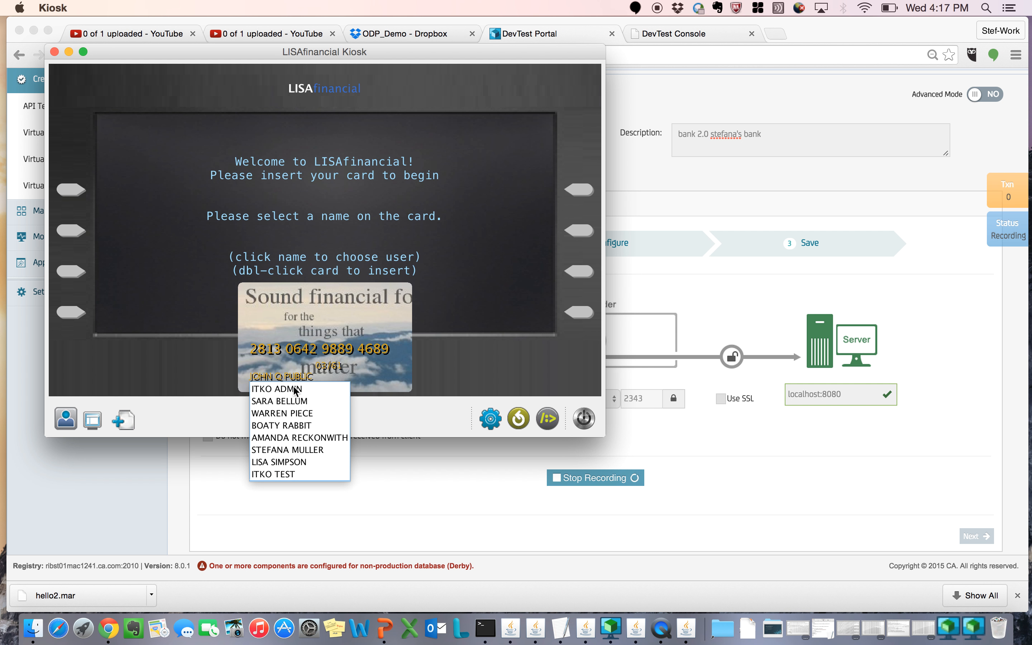
click(287, 449)
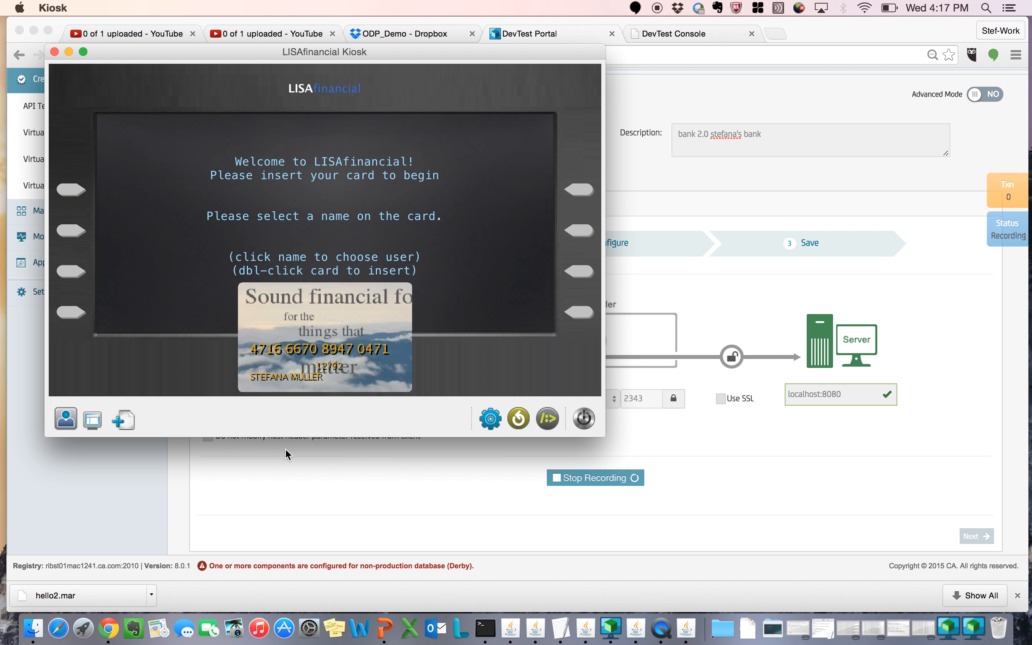
double_click(332, 325)
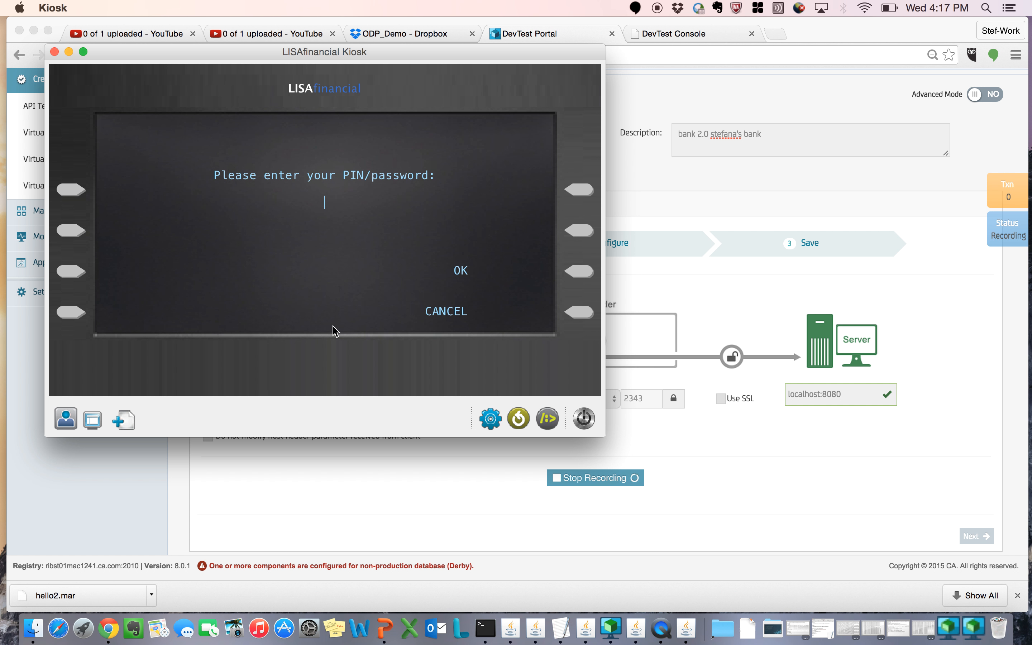
text(1234)
click(574, 278)
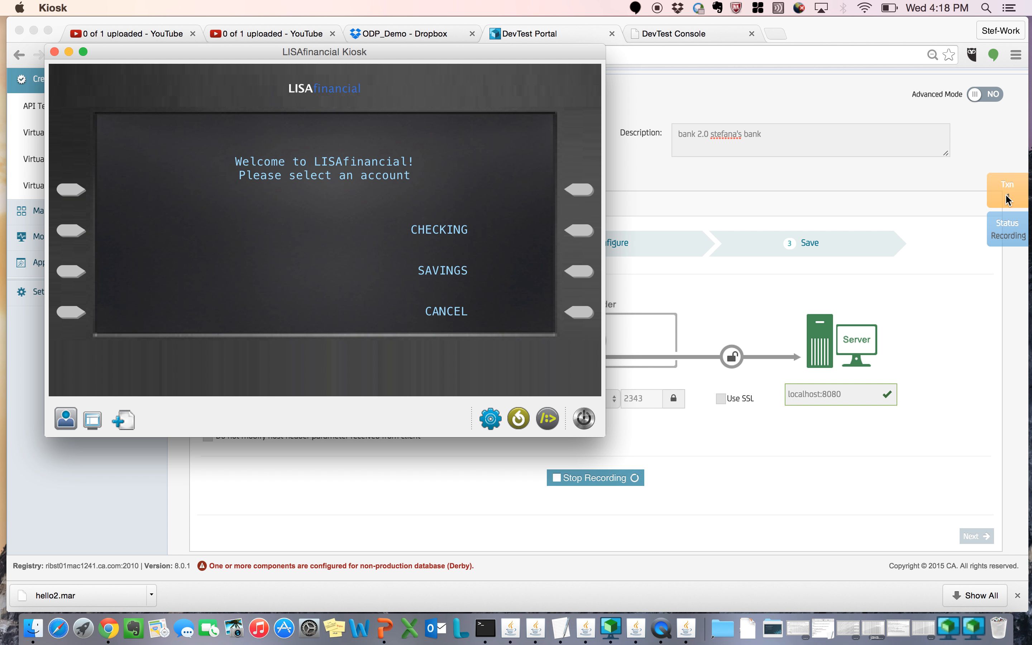
Step: Deposit $20.00 into the checking account
click(574, 233)
click(574, 233)
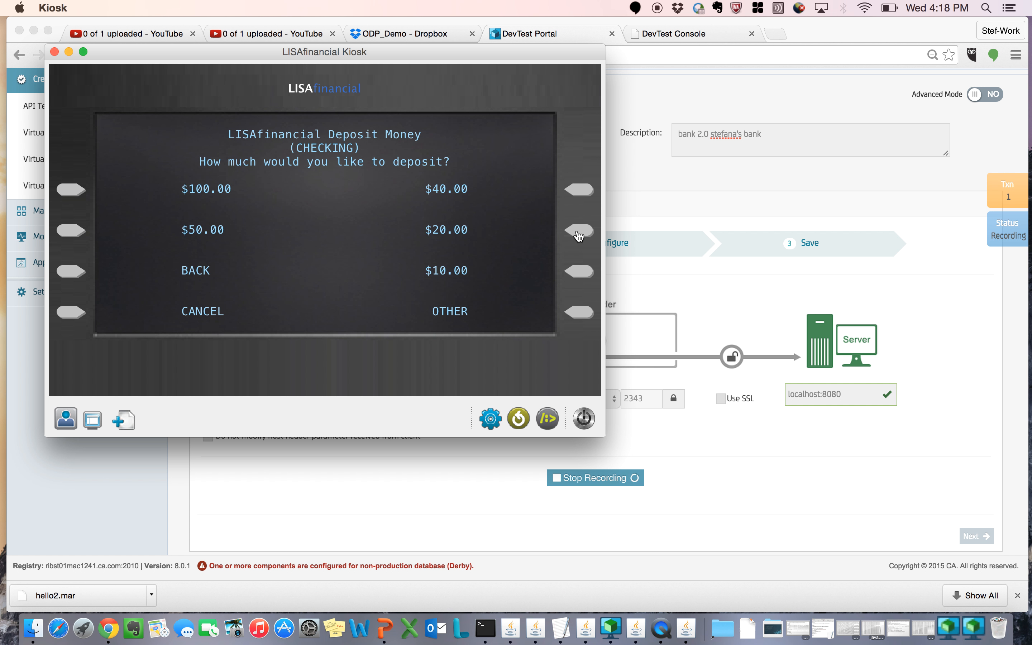
click(570, 232)
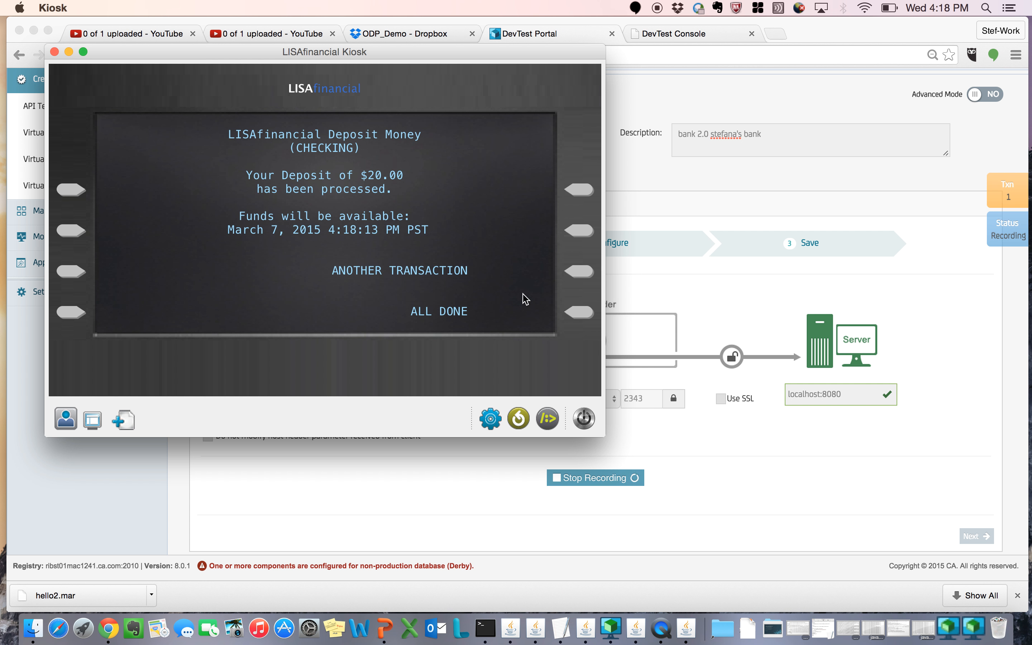
Step: Start another checking transaction and request the account balance and the brief account statement
click(579, 275)
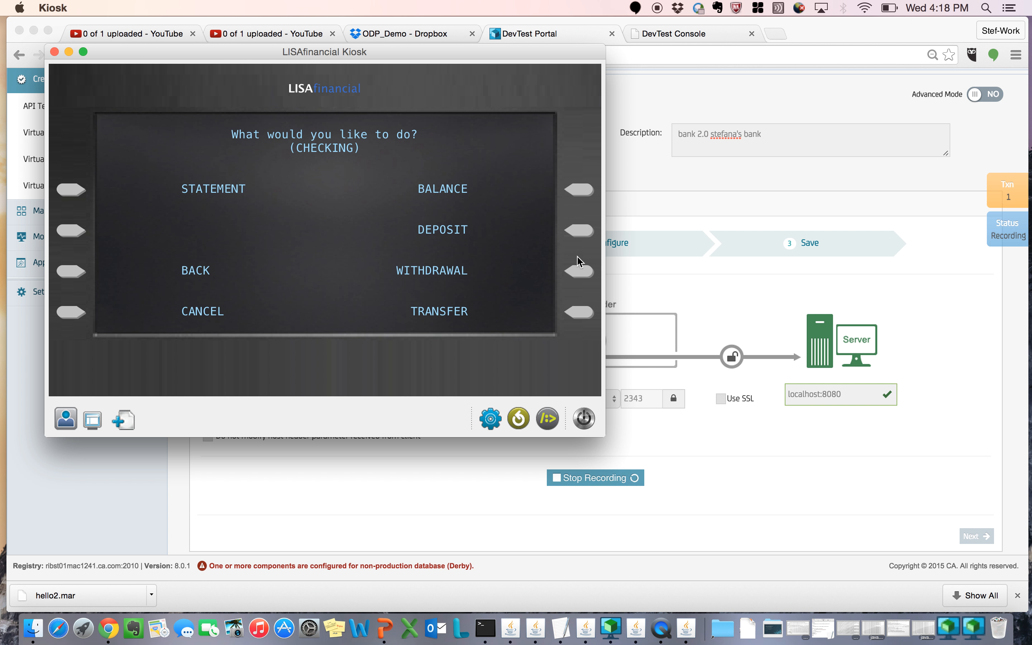
click(580, 198)
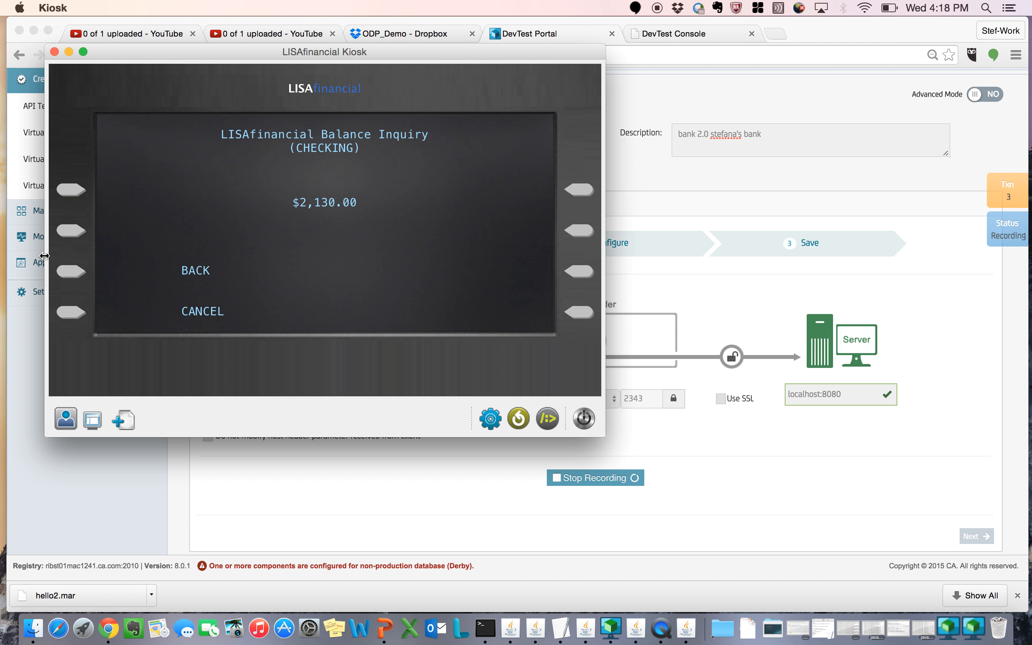
click(65, 273)
click(81, 193)
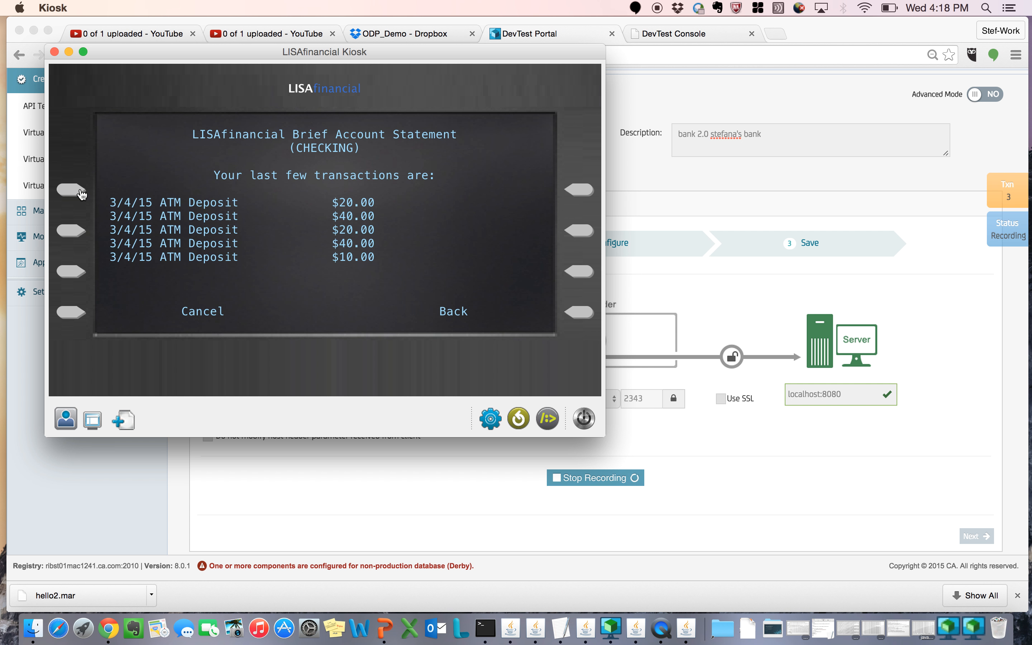
Step: Deposit $10.00 into the checking account and end the kiosk session
click(569, 322)
click(576, 233)
click(581, 273)
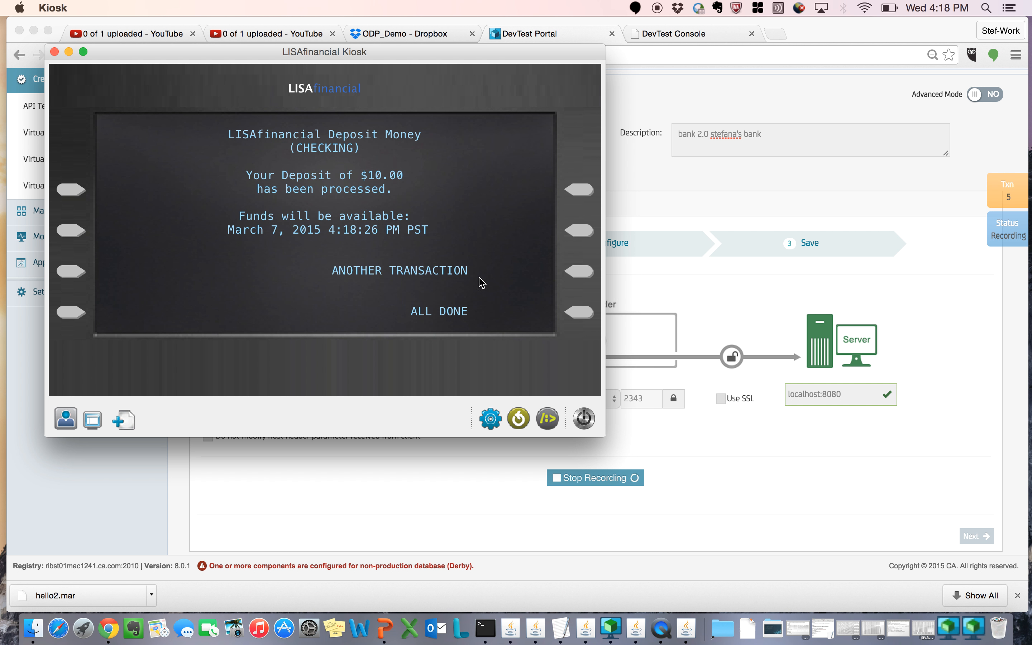
click(582, 318)
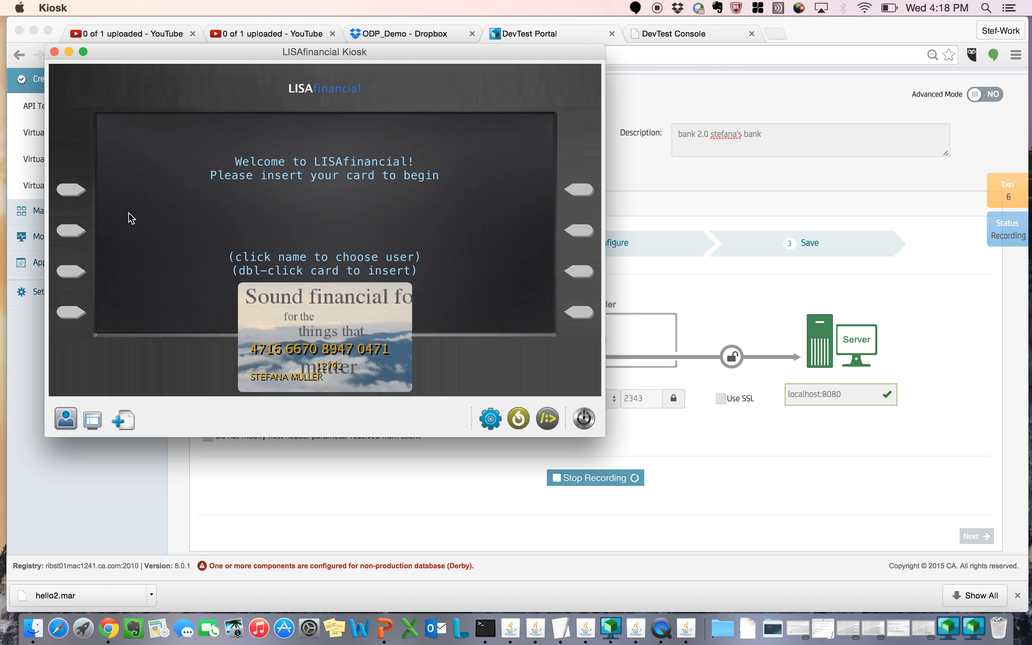
Step: Minimize the LISAfinancial Kiosk and stop the bank20 recording in the DevTest Portal
click(70, 52)
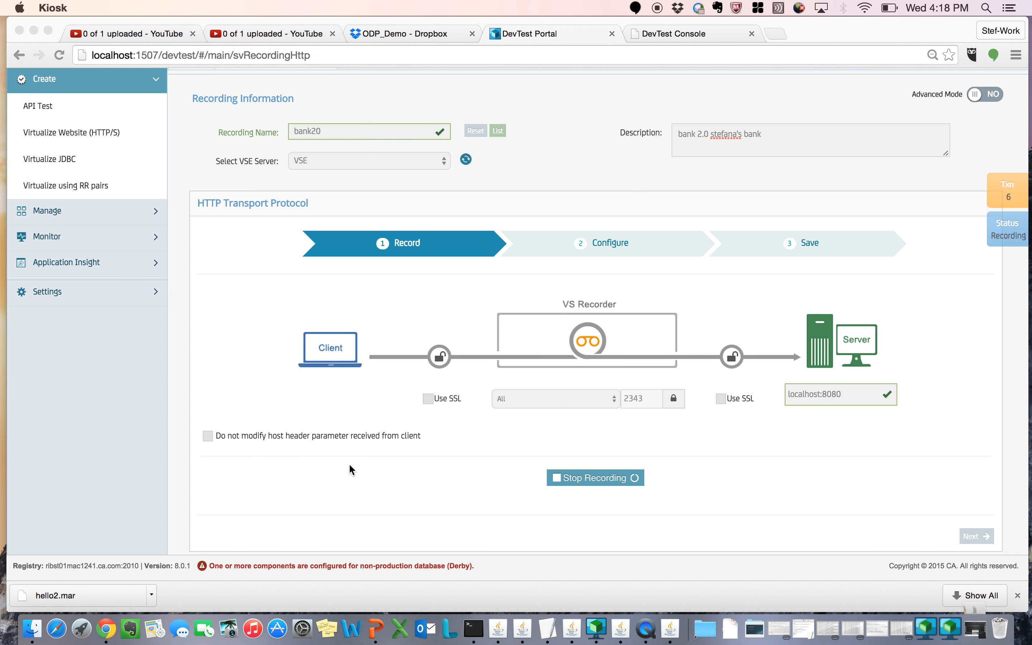
click(592, 475)
click(570, 487)
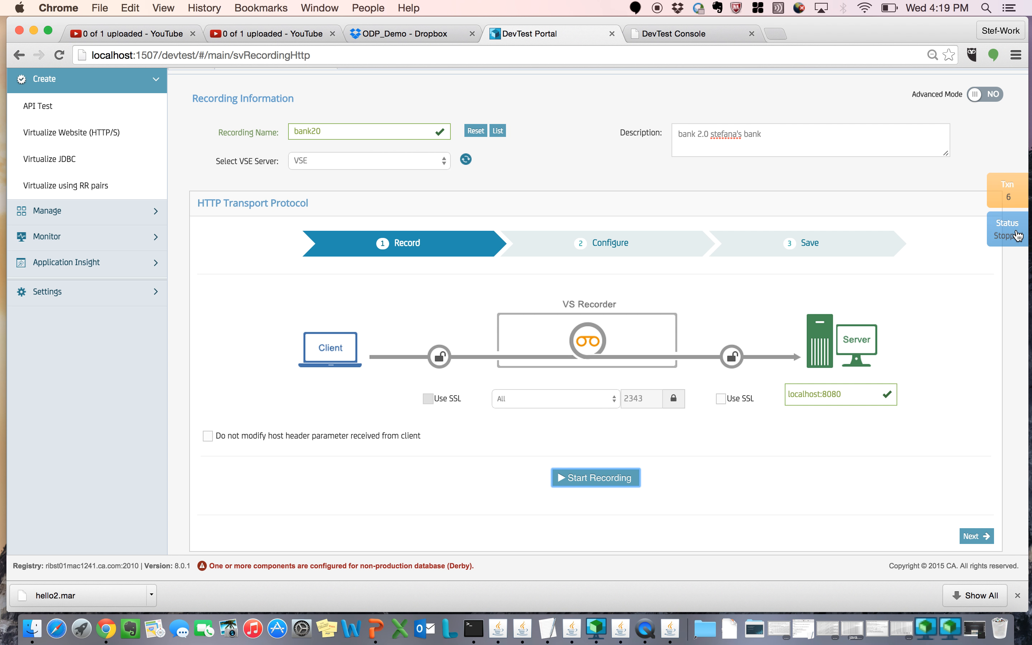
Step: Preview the recorded transactions with the expanded request/response pair information, then close the preview
click(1004, 199)
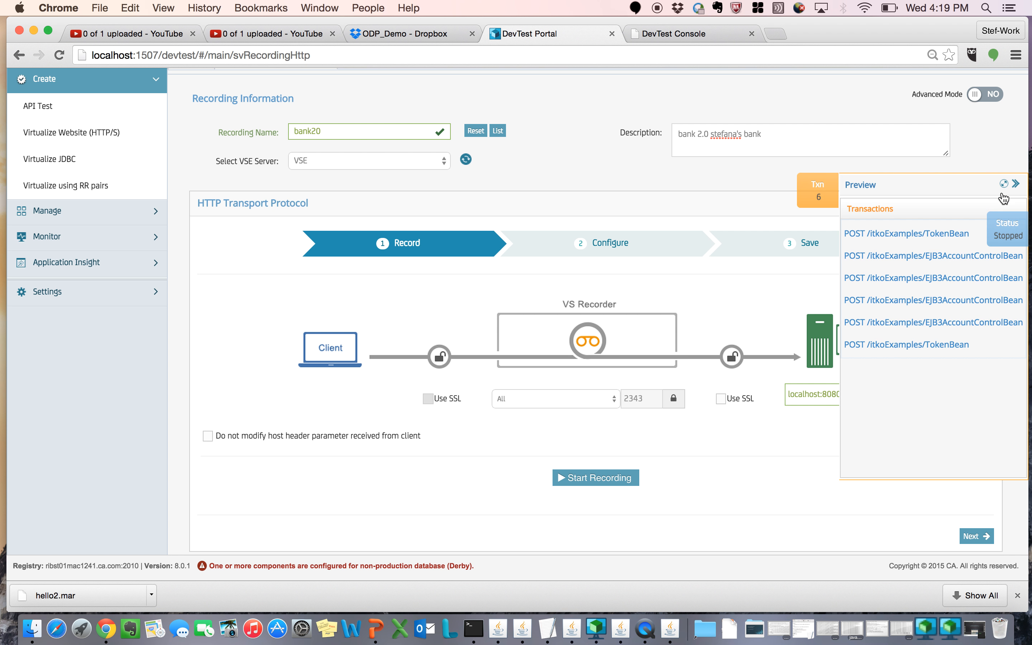
click(1014, 183)
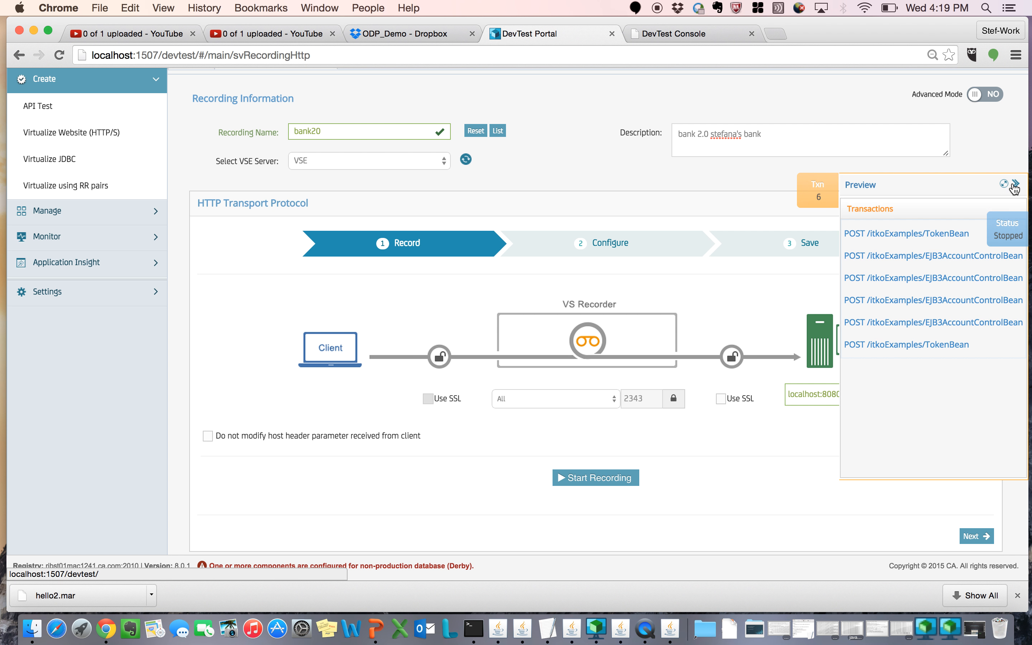
click(1013, 190)
click(1005, 187)
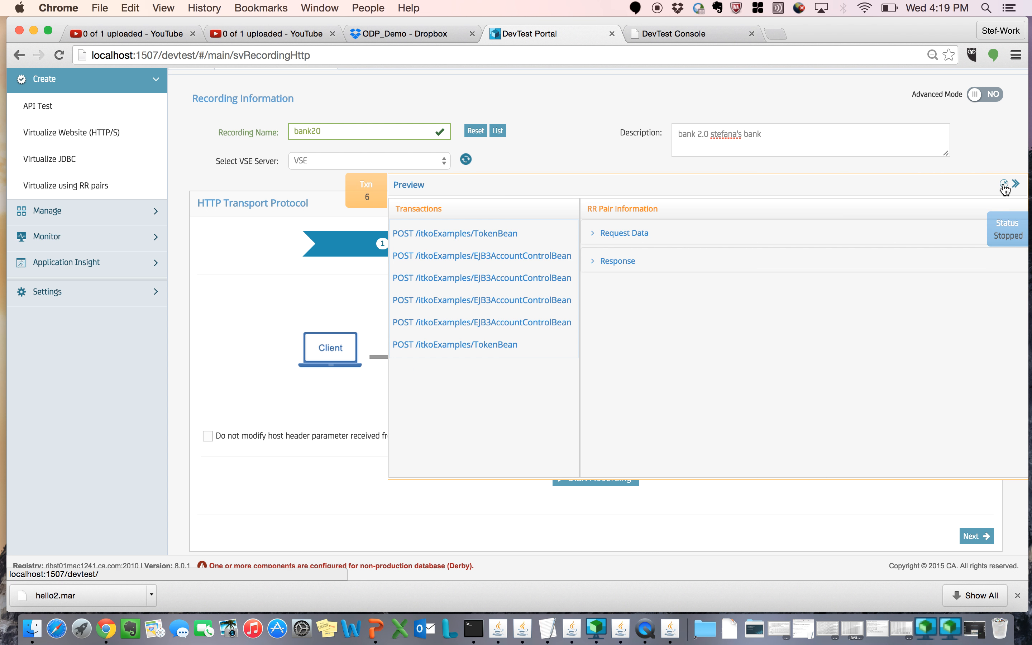
click(639, 233)
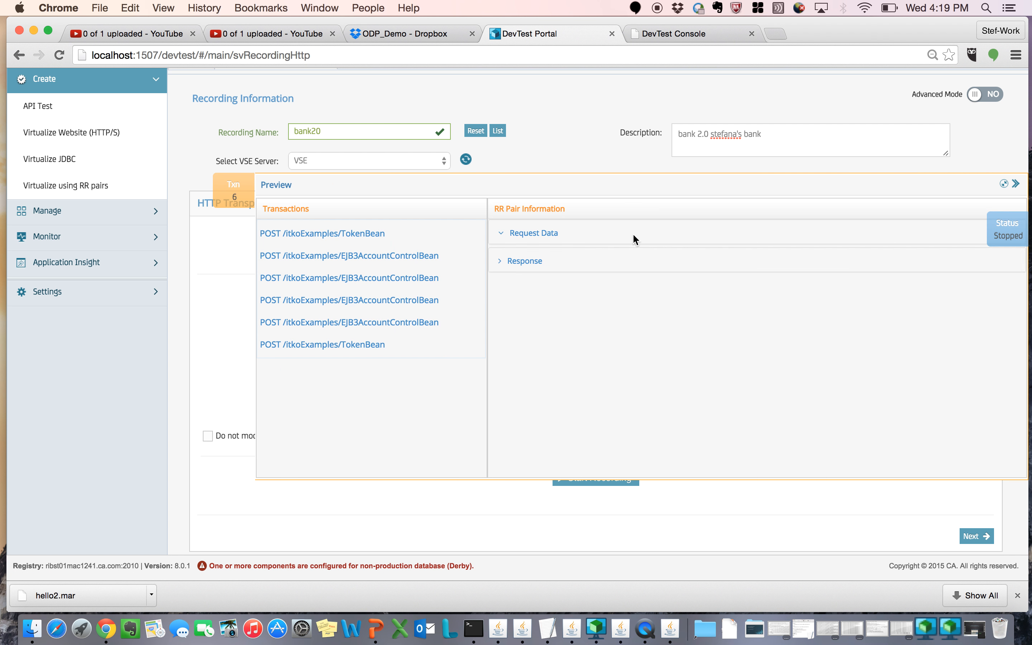
click(325, 239)
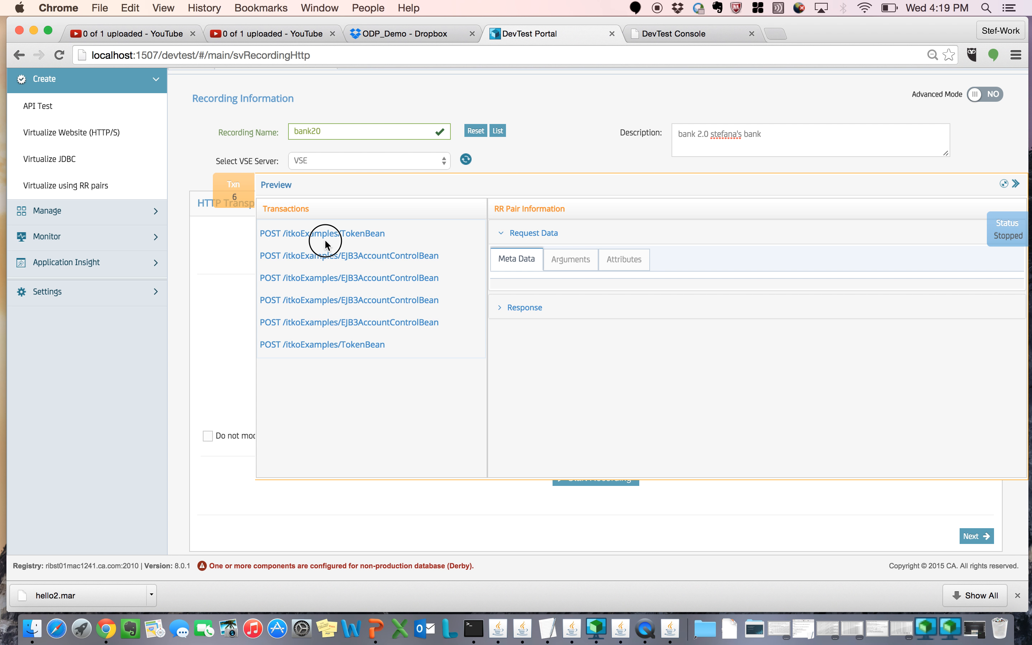
click(234, 199)
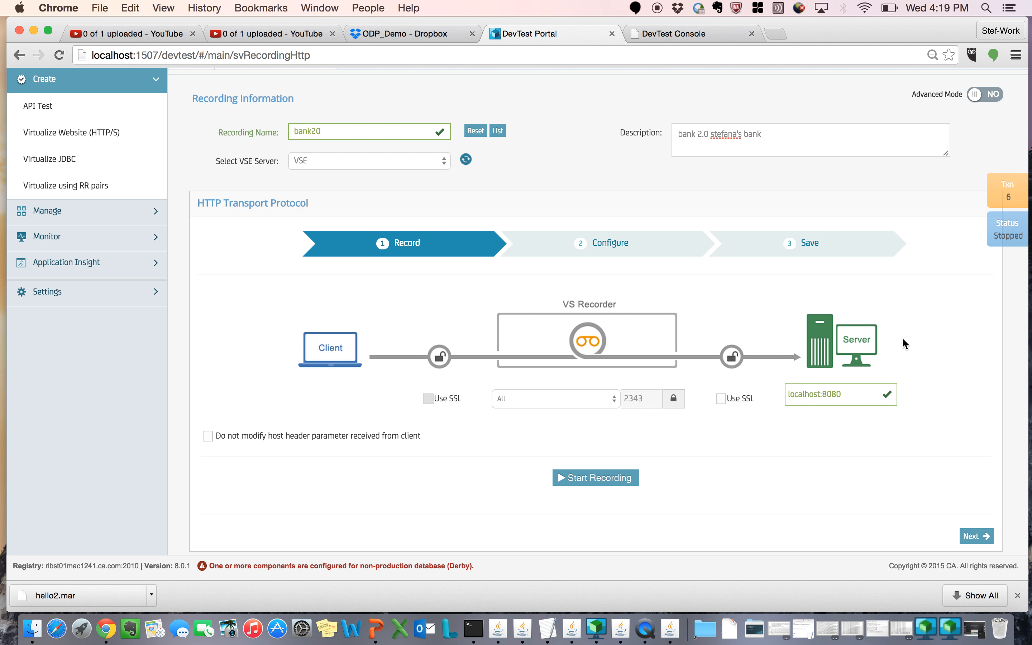
Step: Proceed to the Configure stage and update the transaction view with Web Services (SOAP) as the request data protocol
click(976, 536)
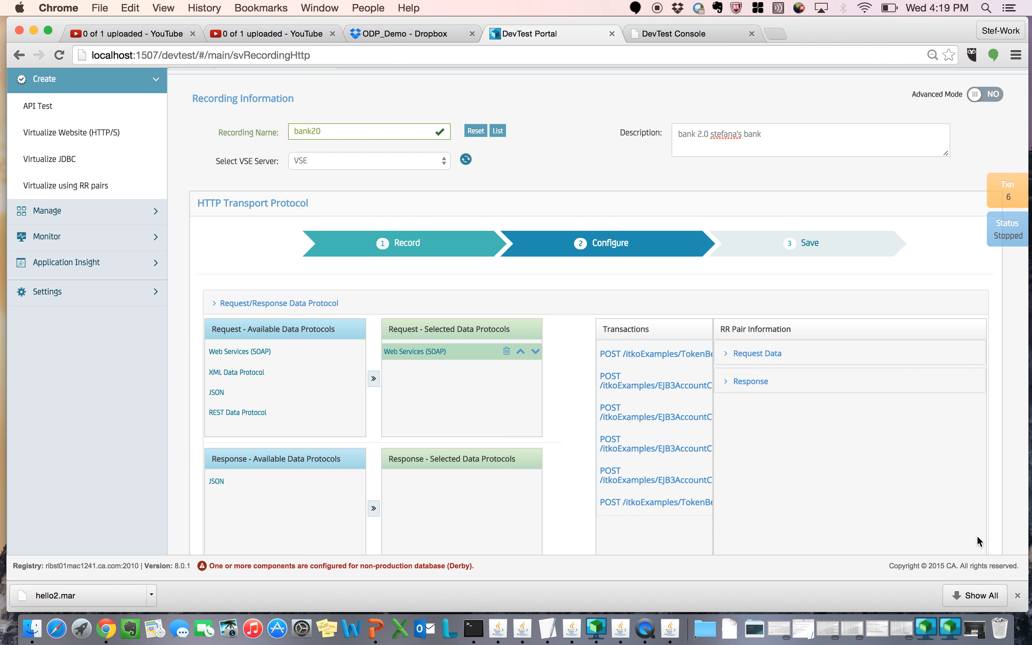
scroll(745, 467, down, 3)
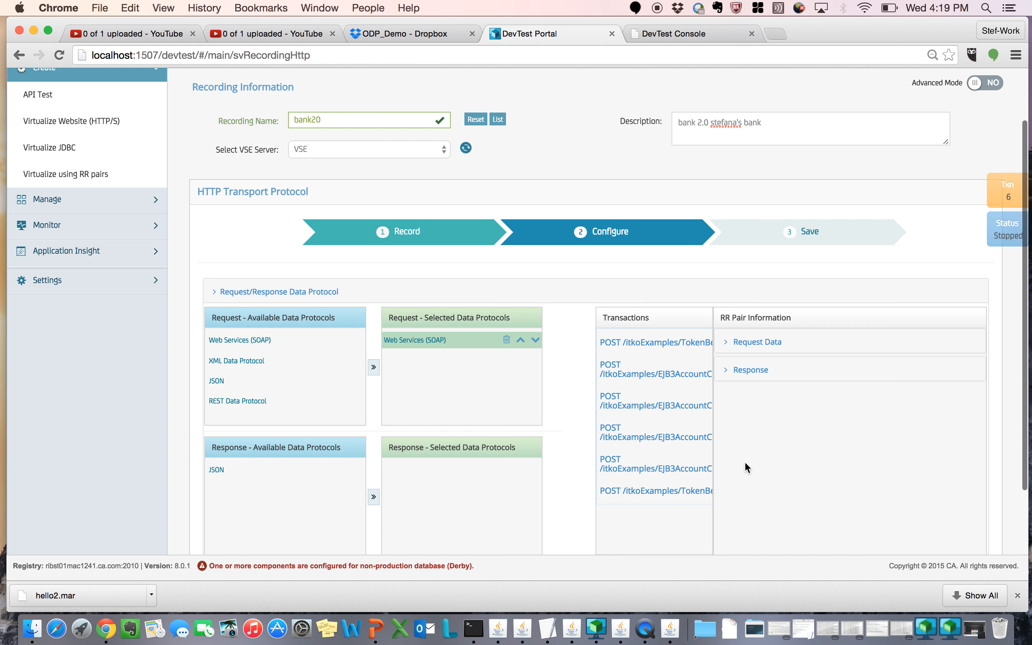
scroll(744, 461, up, 2)
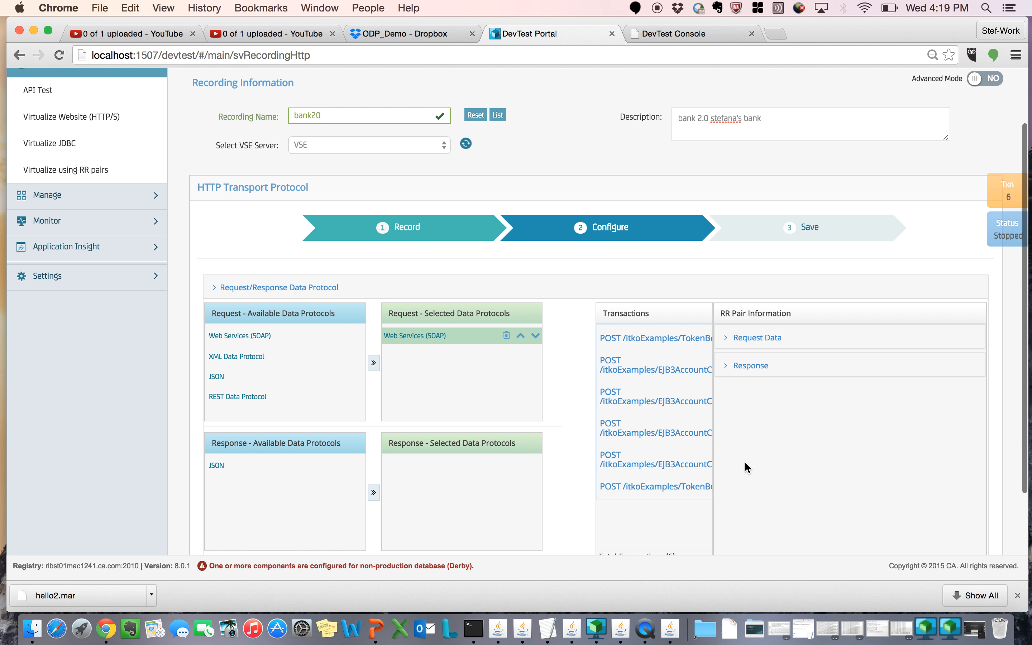
scroll(744, 461, down, 3)
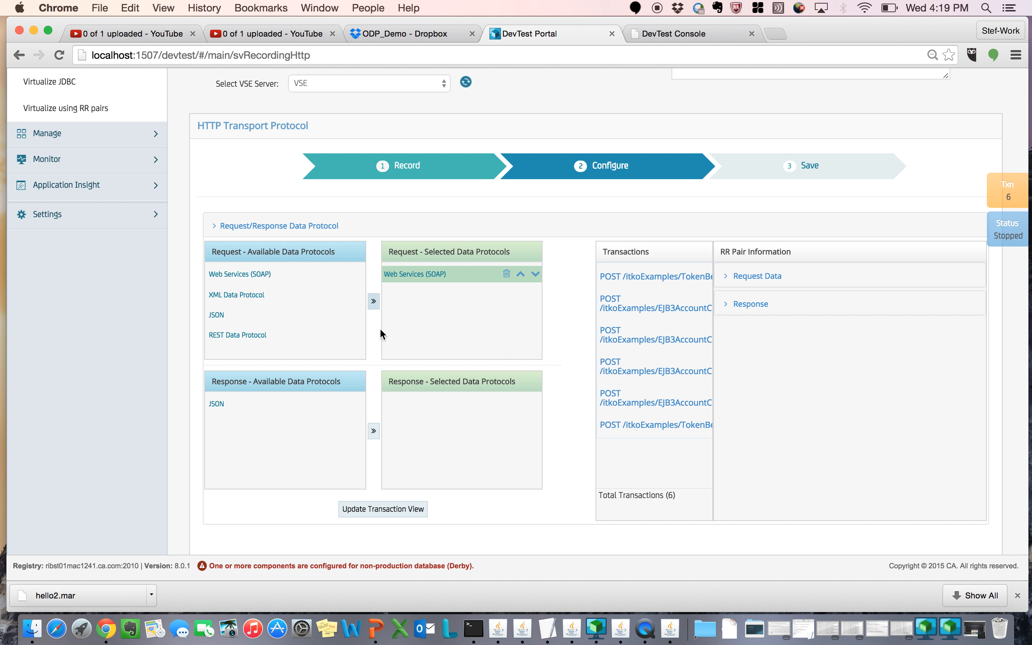
click(370, 516)
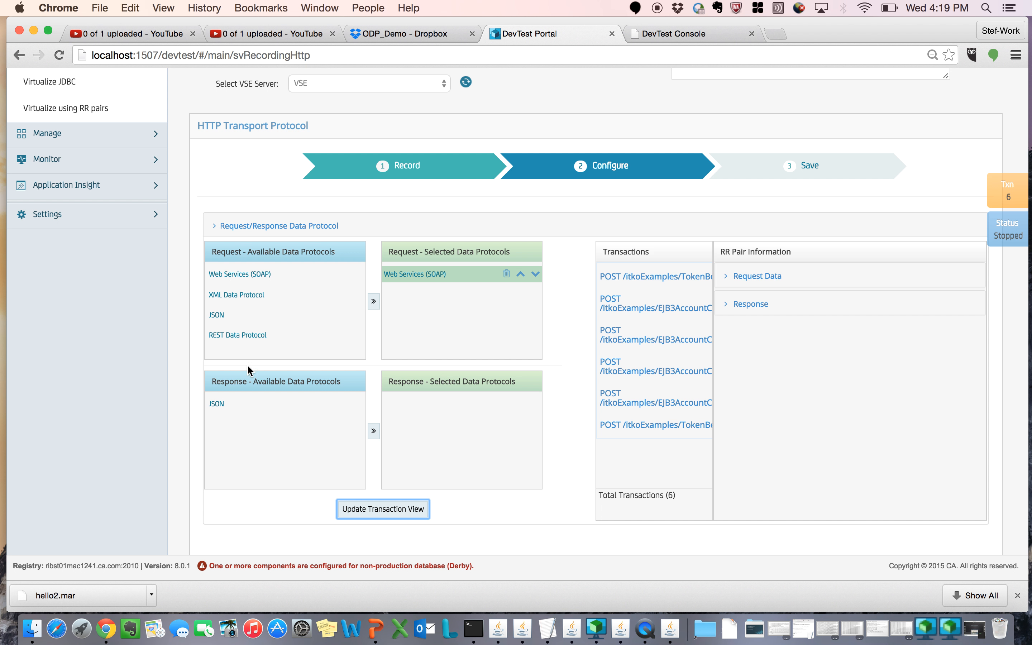
click(380, 517)
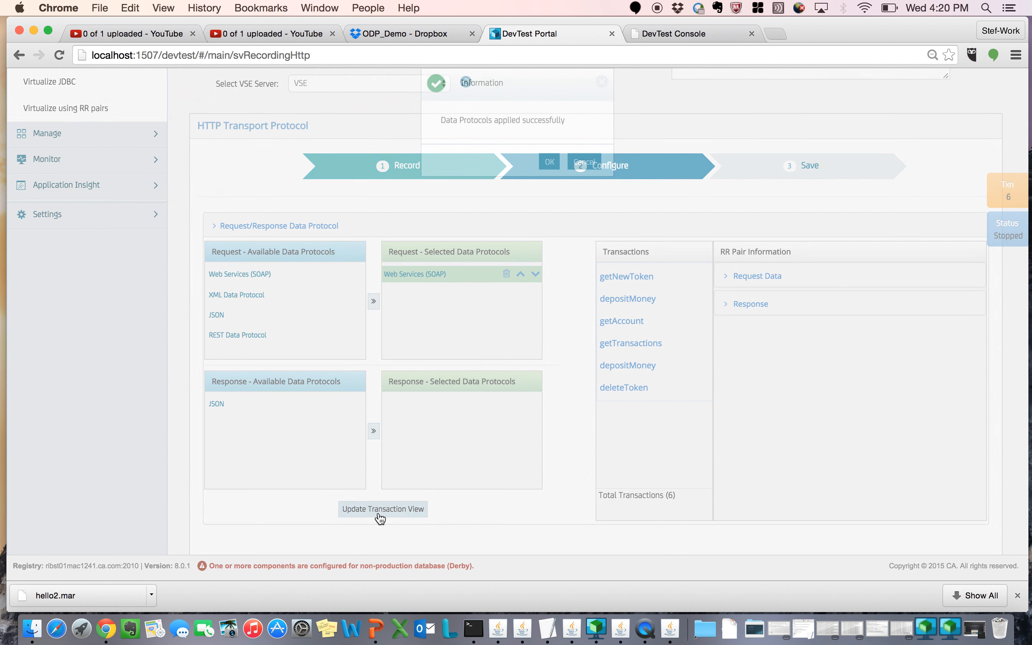
click(543, 188)
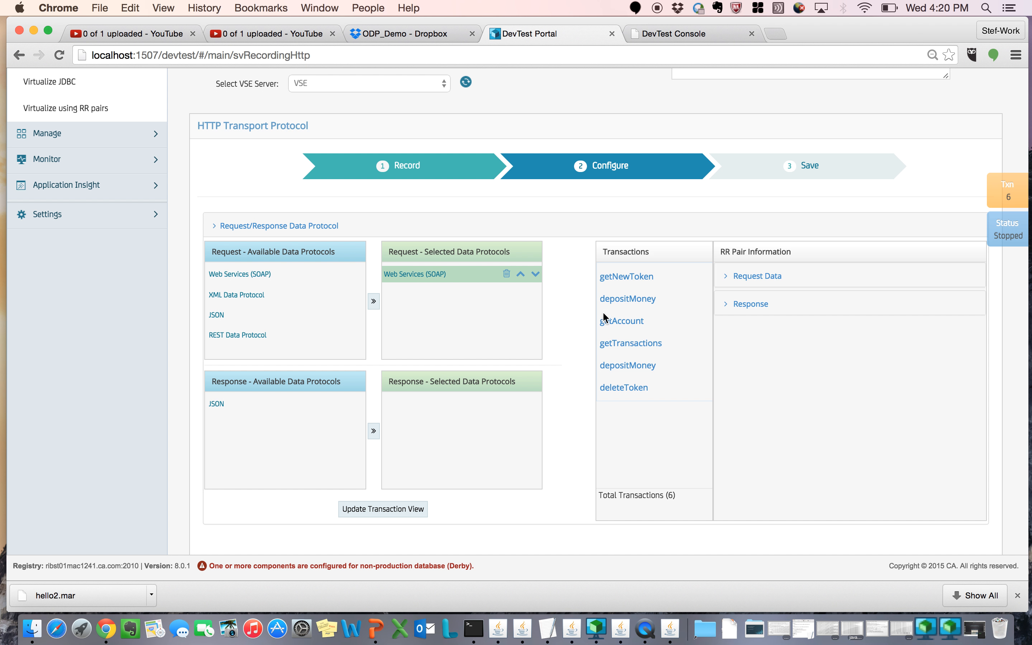
Step: Examine the getNewToken transaction's request metadata, arguments and attributes, and review the Configure page
double_click(648, 280)
click(769, 276)
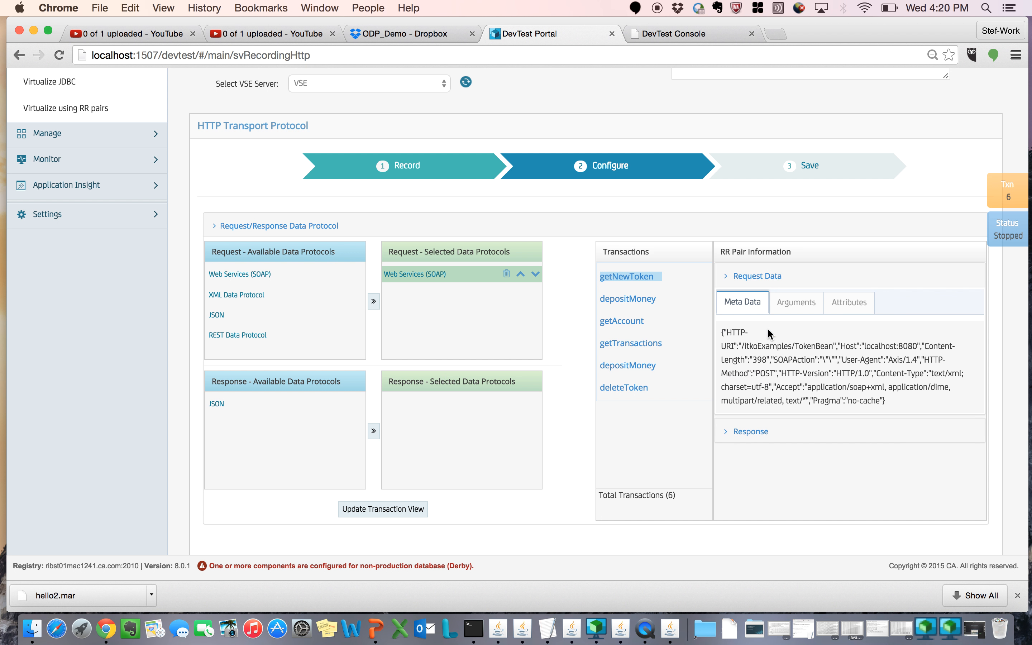
click(792, 304)
click(842, 304)
click(742, 304)
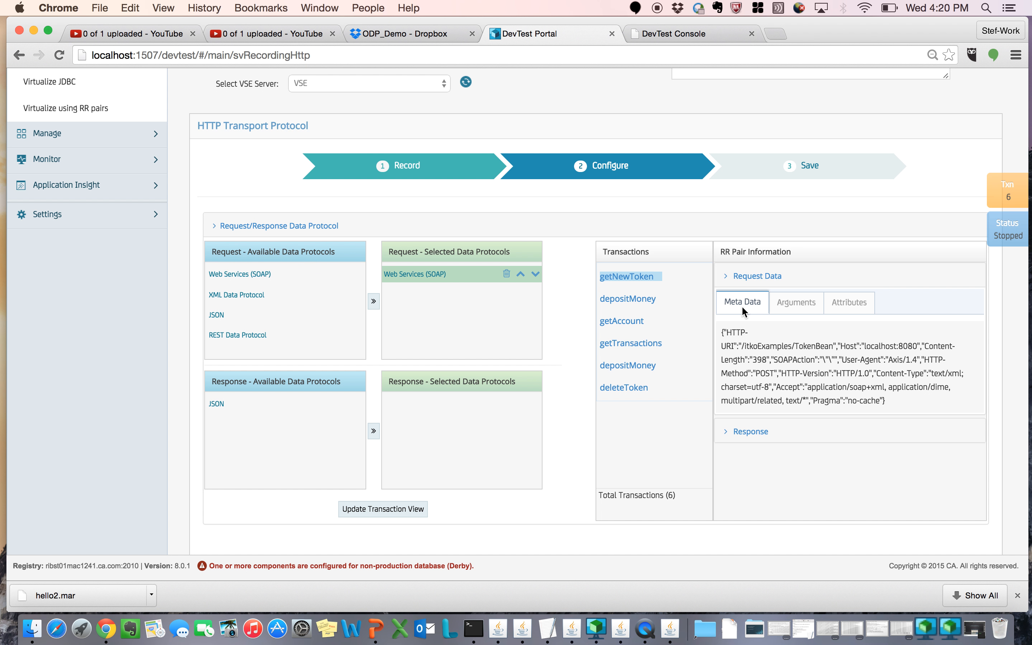
scroll(742, 306, down, 3)
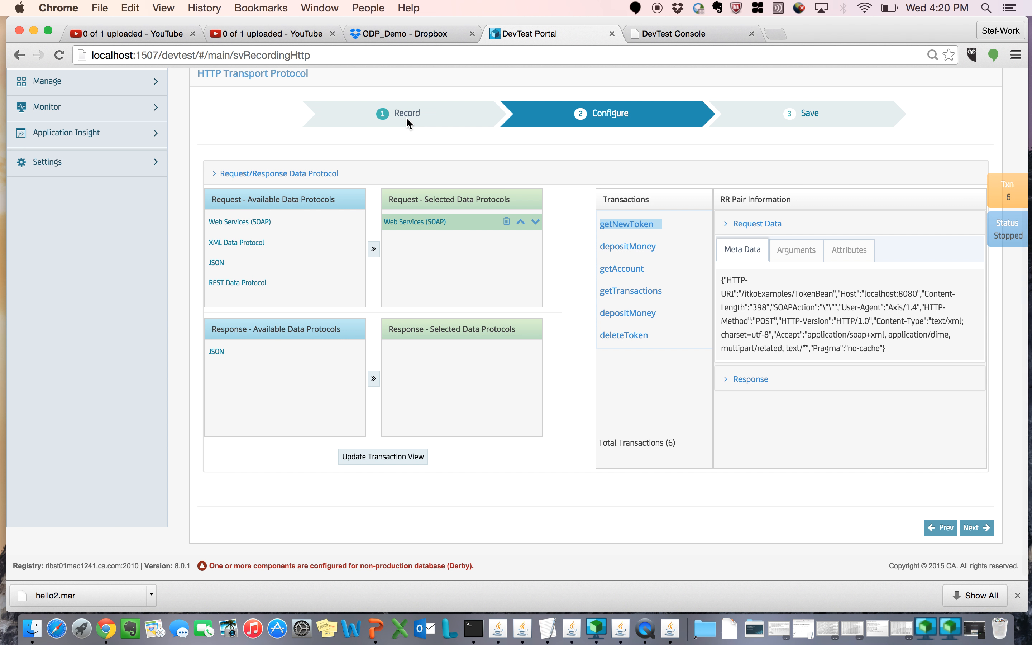
scroll(514, 161, up, 6)
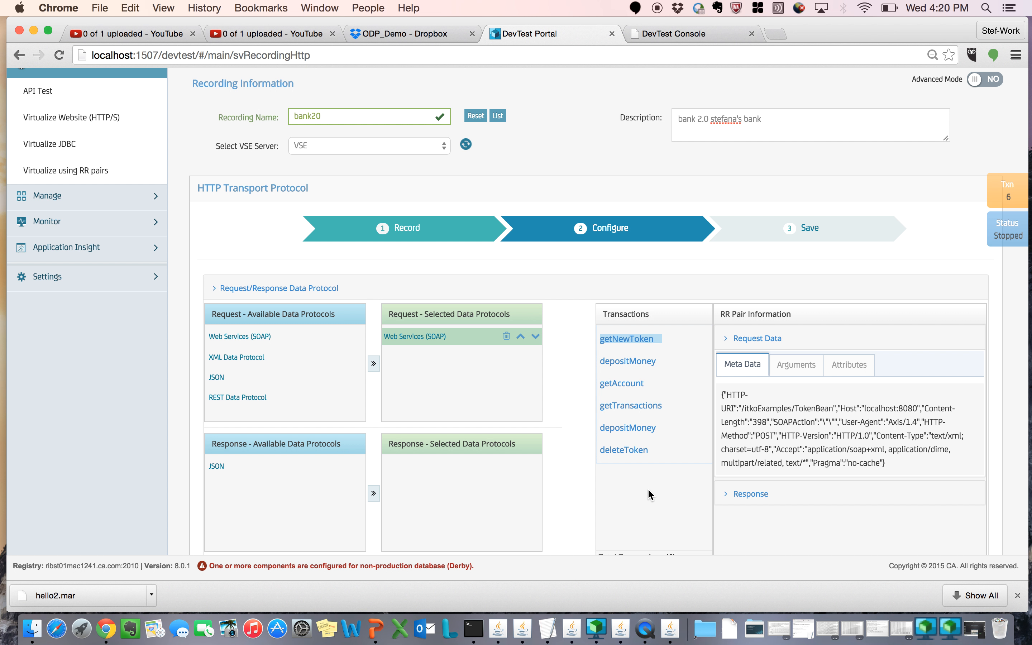
Step: Proceed to the Save stage, choose Save & Deploy Virtual Service with project Bank v6, save bank20 and acknowledge the information dialog
scroll(881, 436, down, 5)
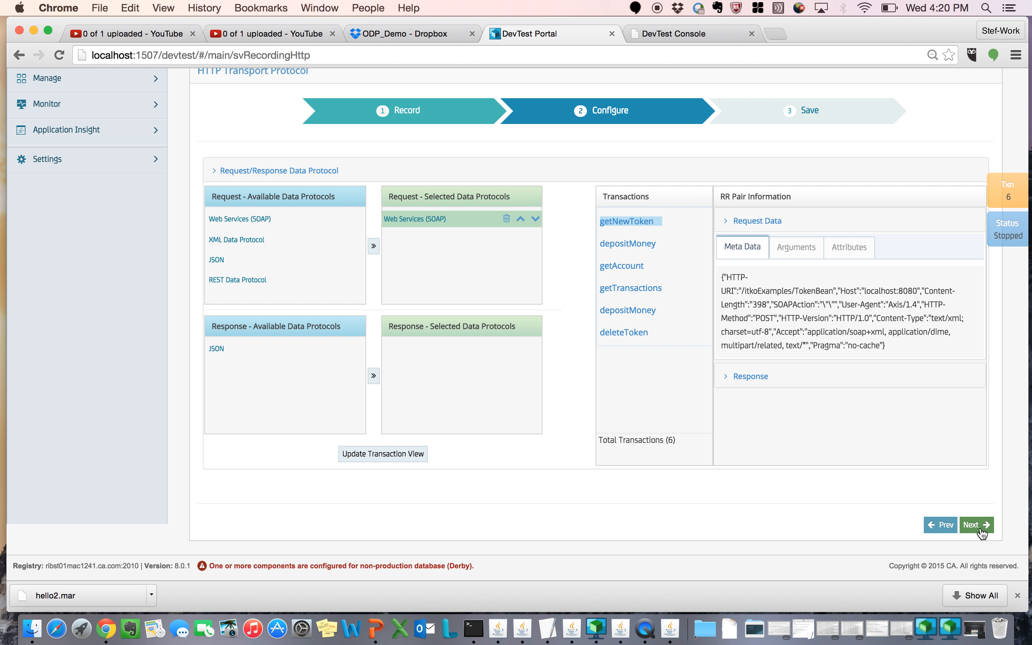
click(976, 525)
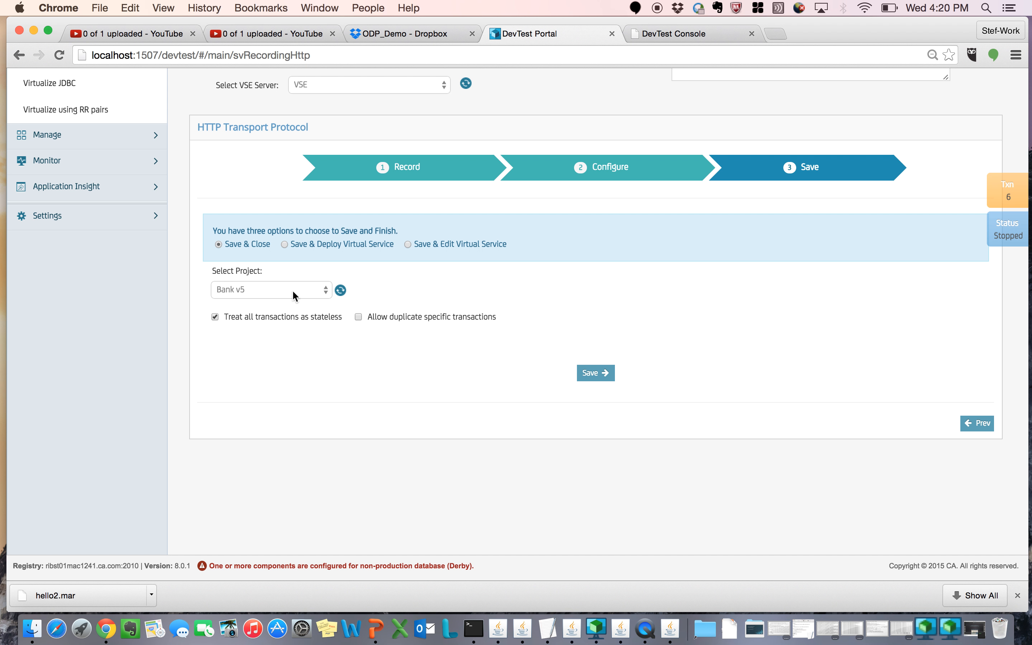
click(284, 245)
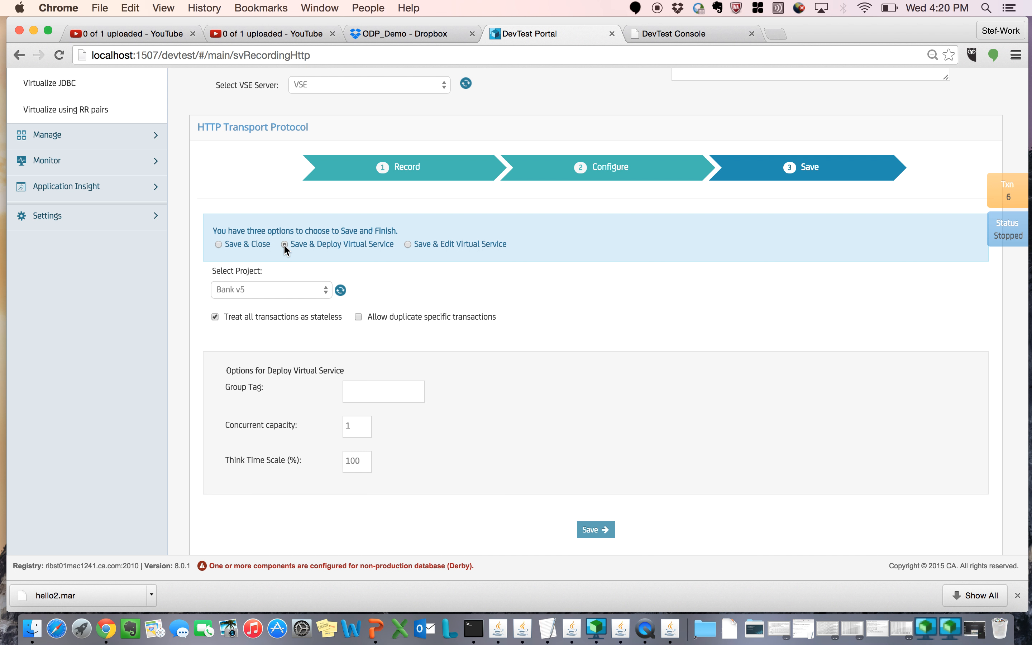
click(309, 293)
click(290, 304)
click(596, 531)
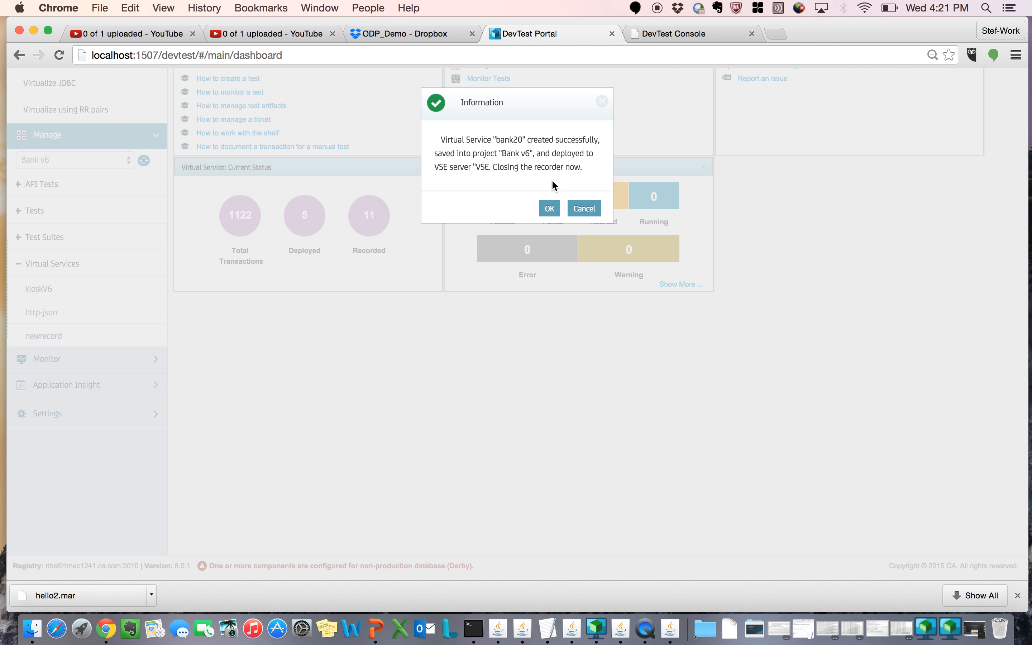
click(551, 209)
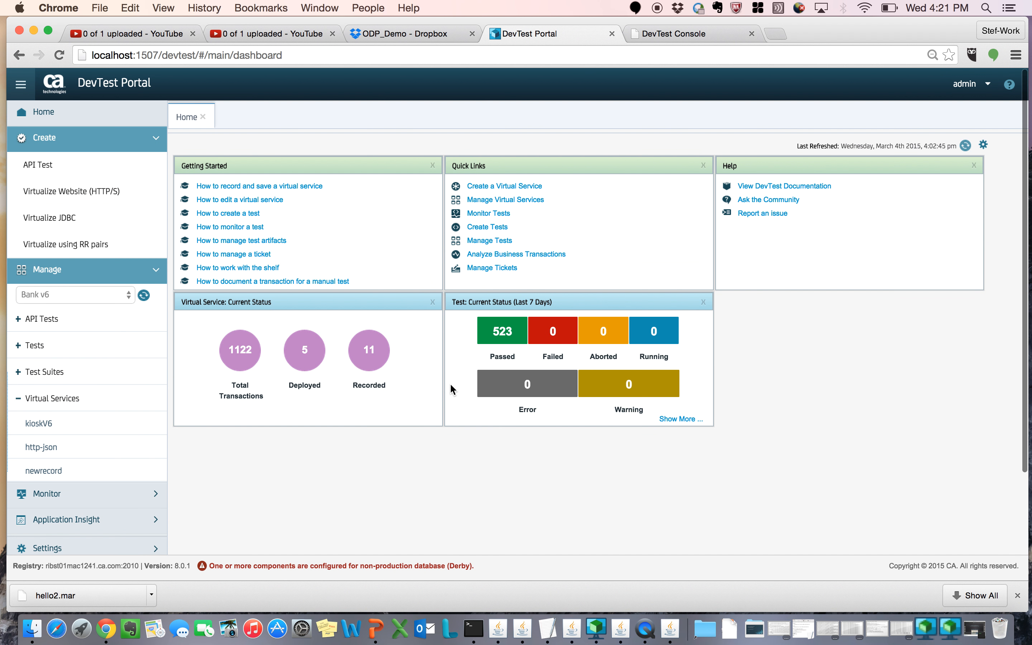
Step: Switch to the DevTest Console's virtual services list and bring the LISAfinancial Kiosk window up over it
click(666, 39)
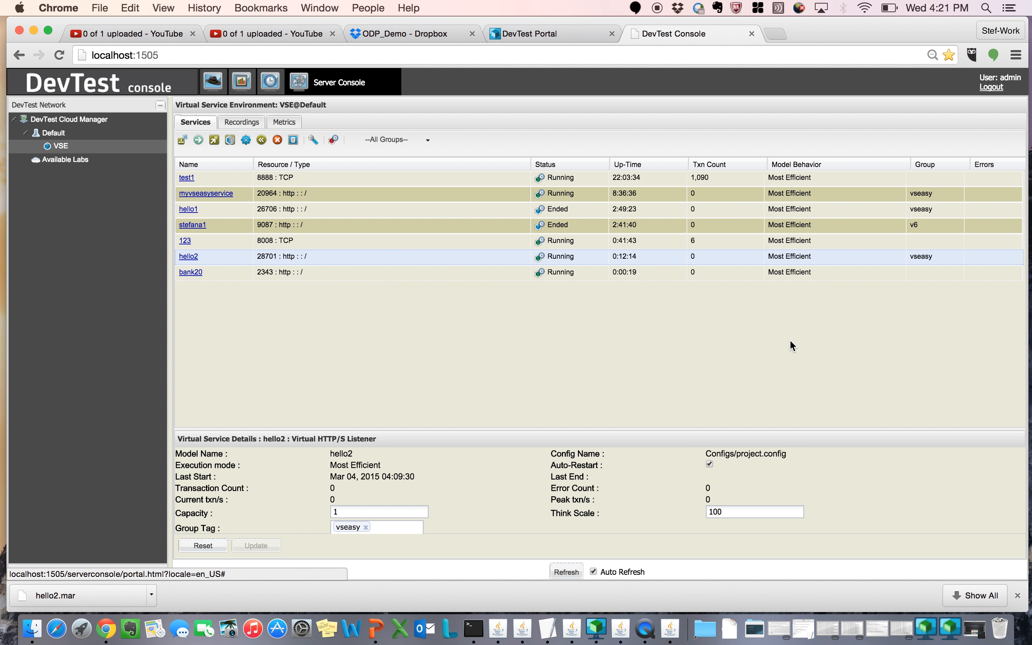
click(975, 631)
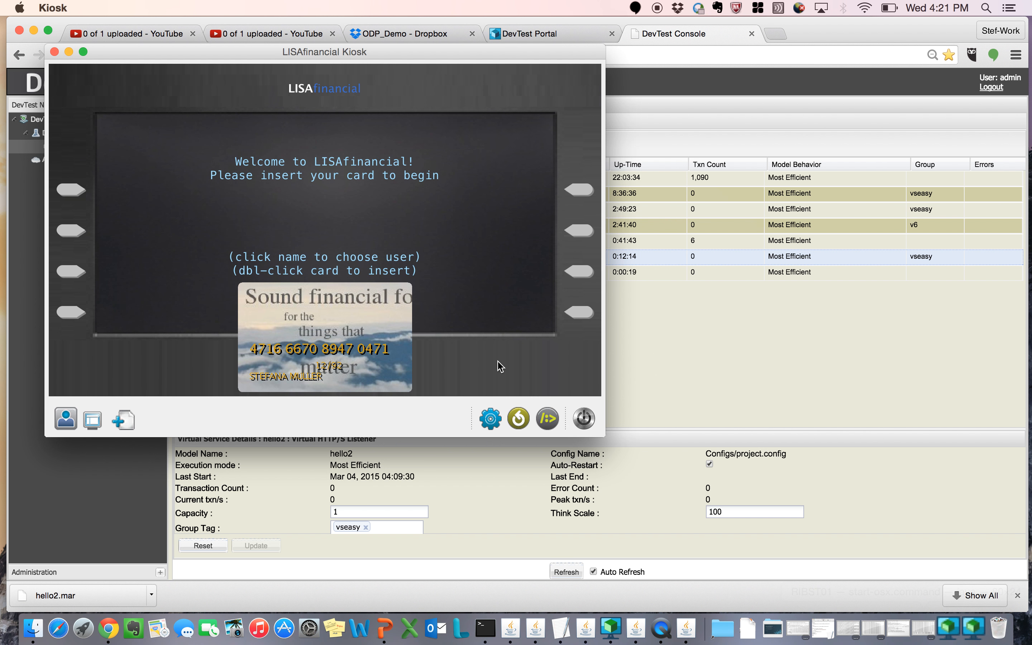
drag(381, 56, 393, 88)
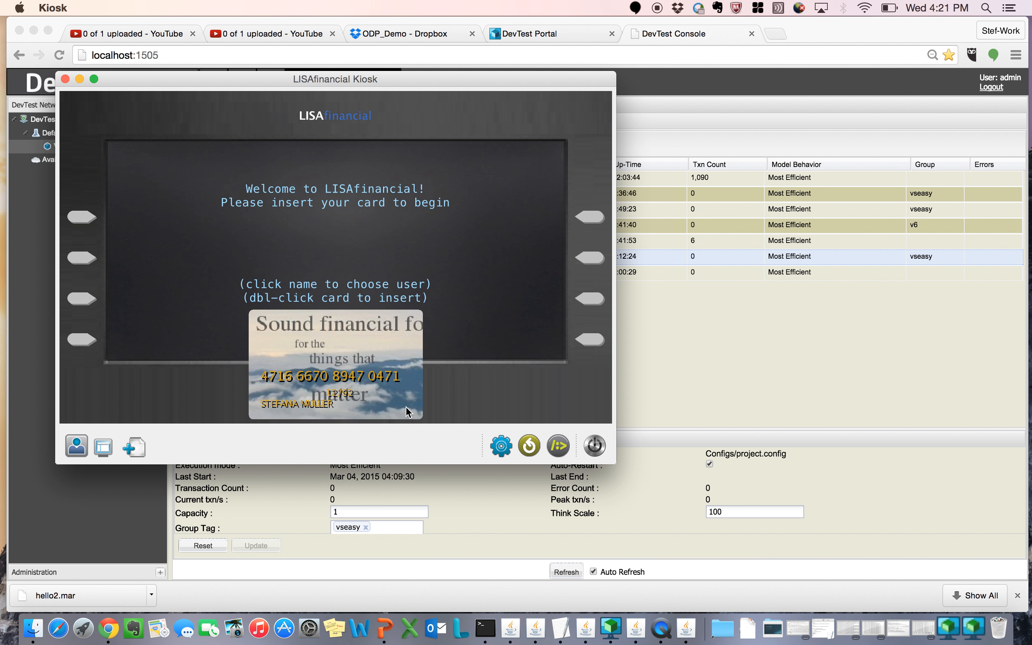
Step: Insert the bank card in the LISAfinancial Kiosk and sign in with the PIN/password
click(502, 454)
click(301, 292)
double_click(312, 406)
text(****)
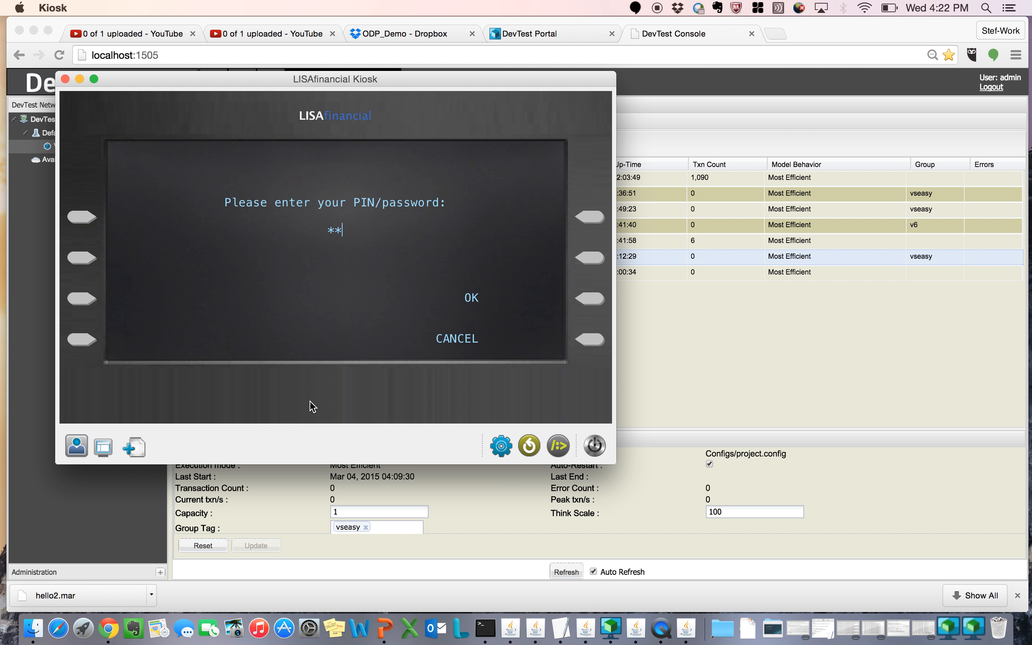
click(590, 299)
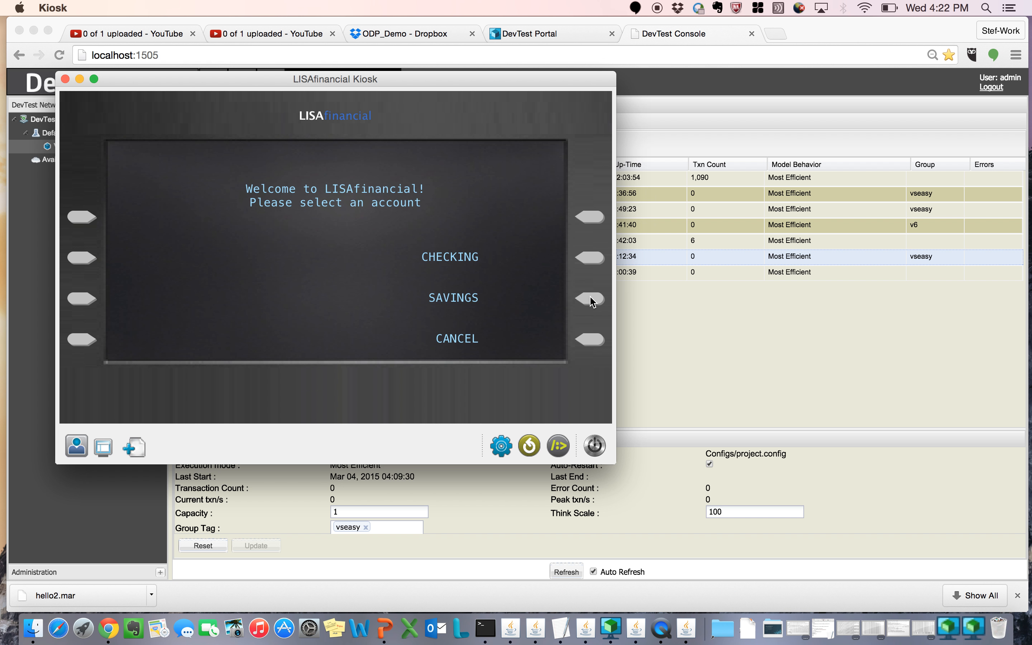
Step: View the balance of the CHECKING account in the kiosk and return to its transaction menu
click(591, 258)
click(591, 218)
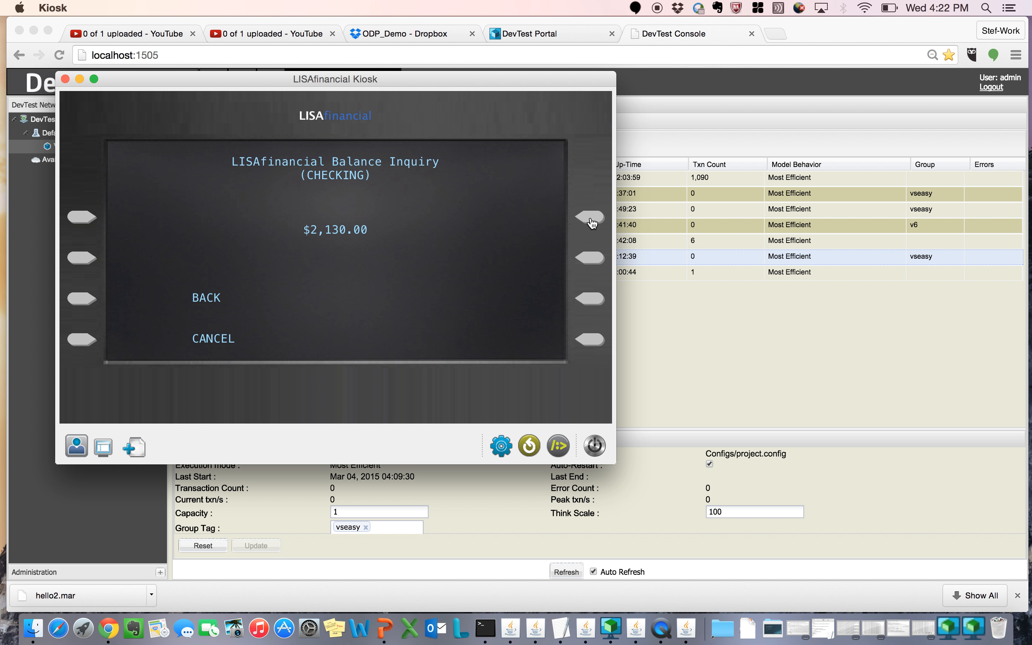
click(74, 303)
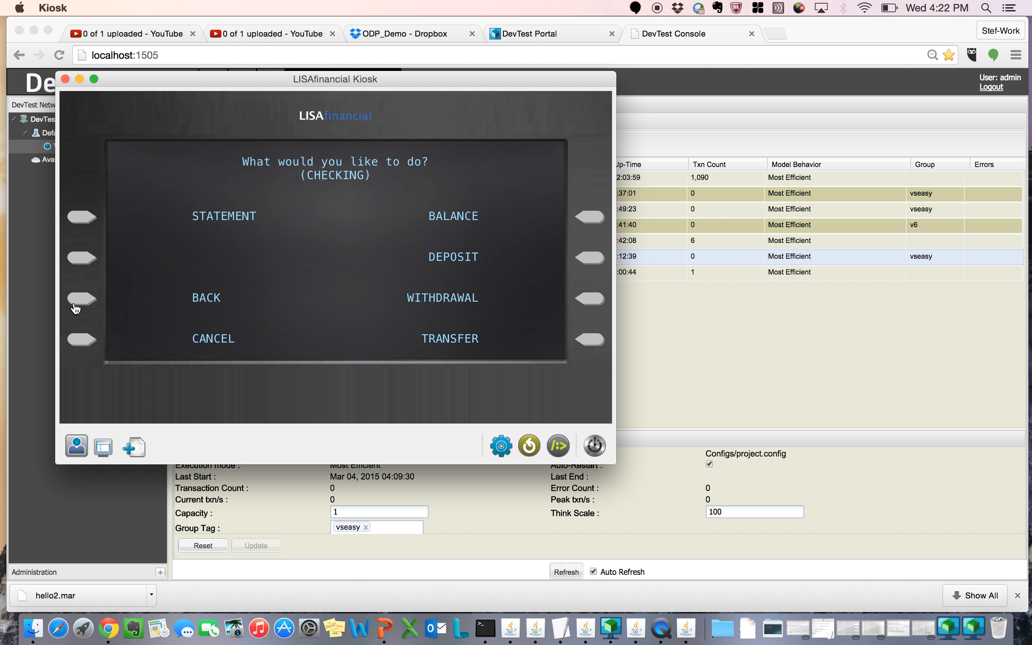
Step: Deposit $40.00 into the CHECKING account and choose to make another transaction
click(584, 261)
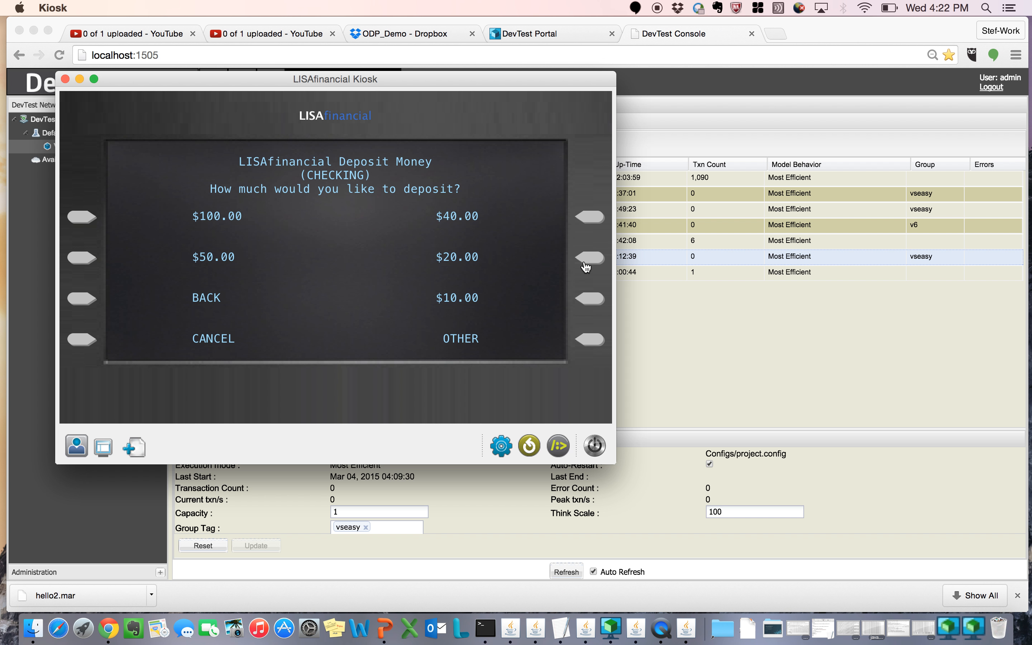
click(590, 223)
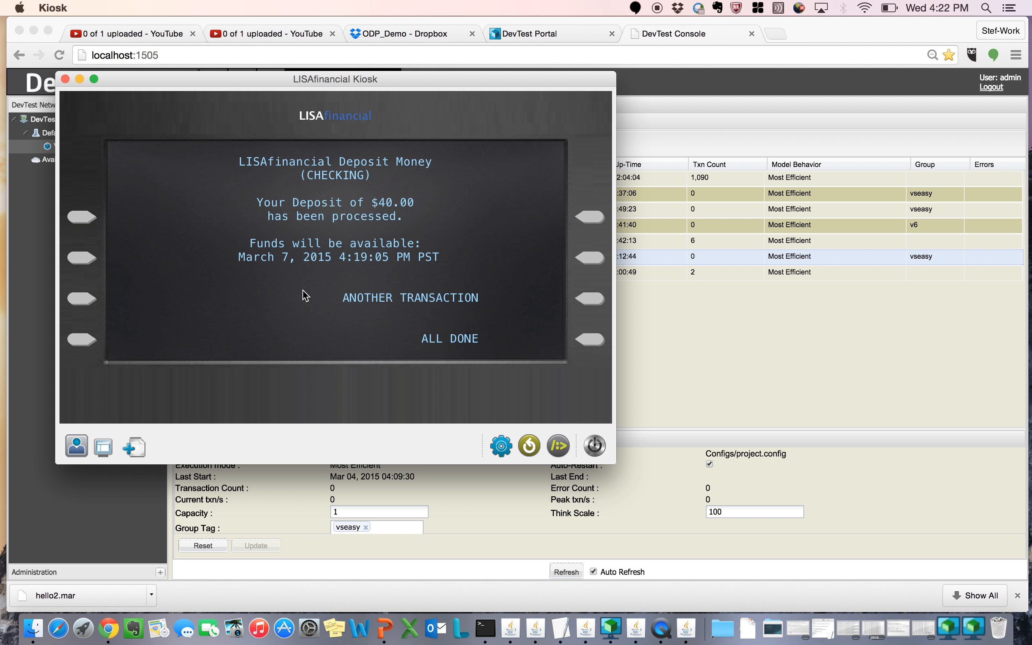
click(590, 304)
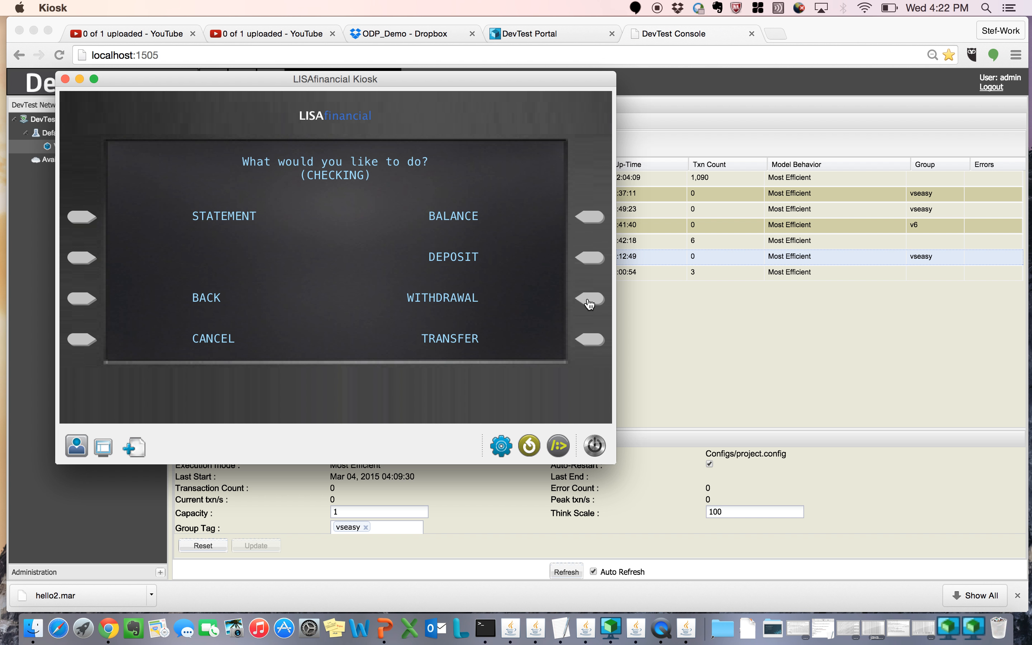
Step: Try to withdraw $10.00 from the CHECKING account, go back and minimize the kiosk
click(589, 303)
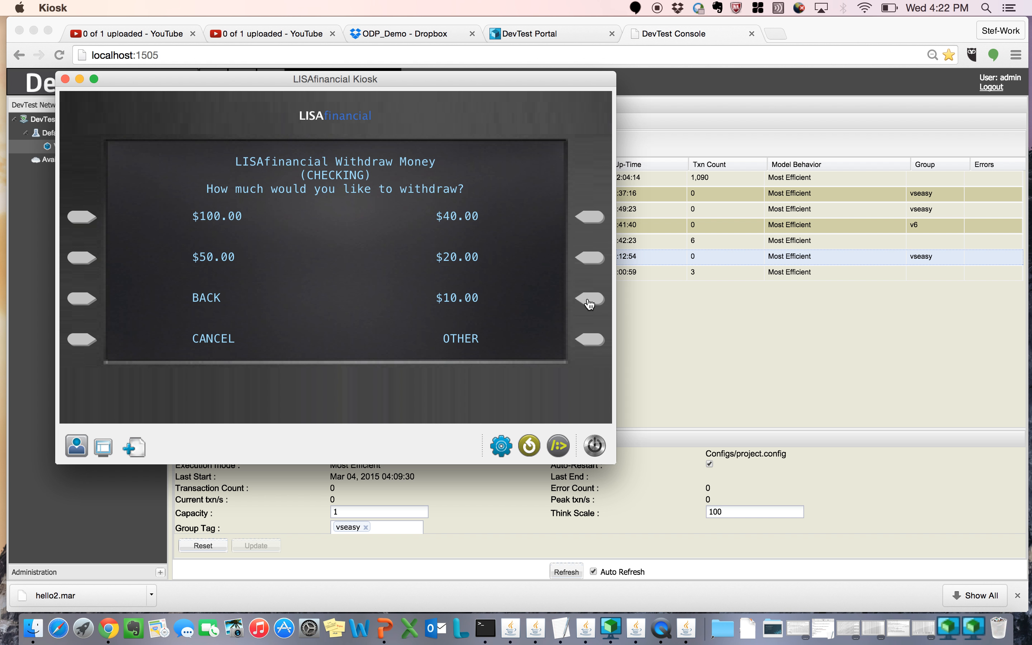
click(590, 303)
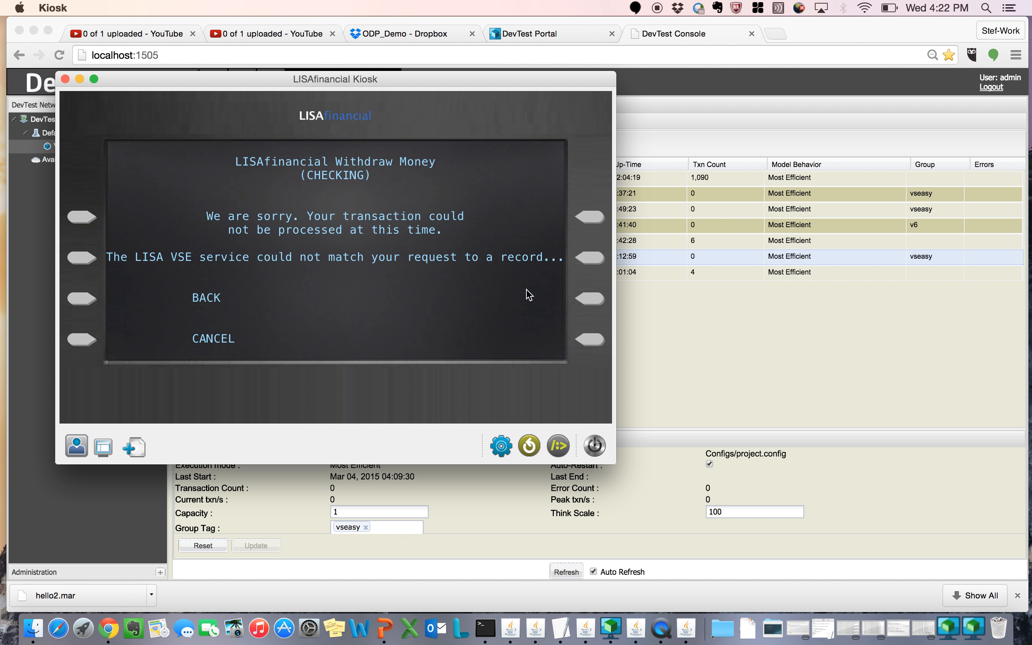
click(80, 300)
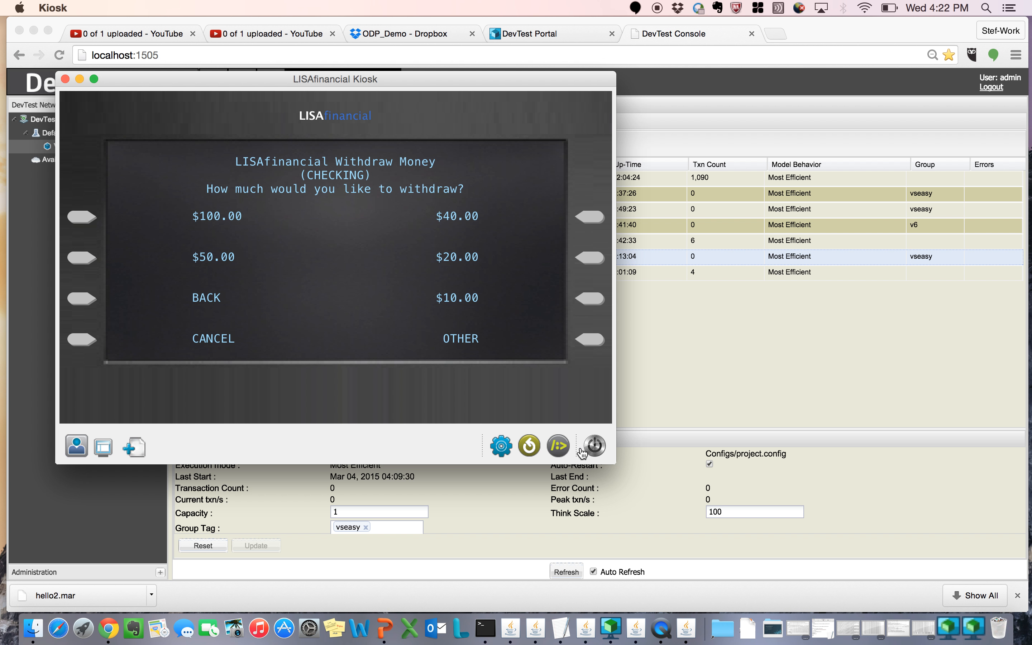
click(81, 82)
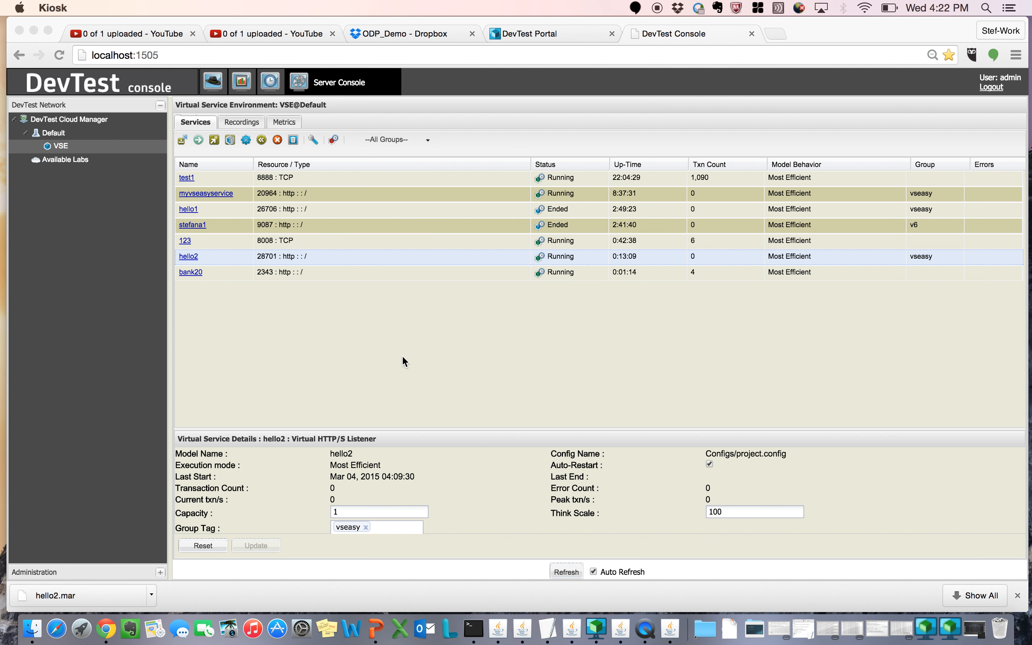
Step: Switch to the DevTest Portal, open the bank20 virtual service and examine the depositMoney signature's two specific transactions
click(522, 35)
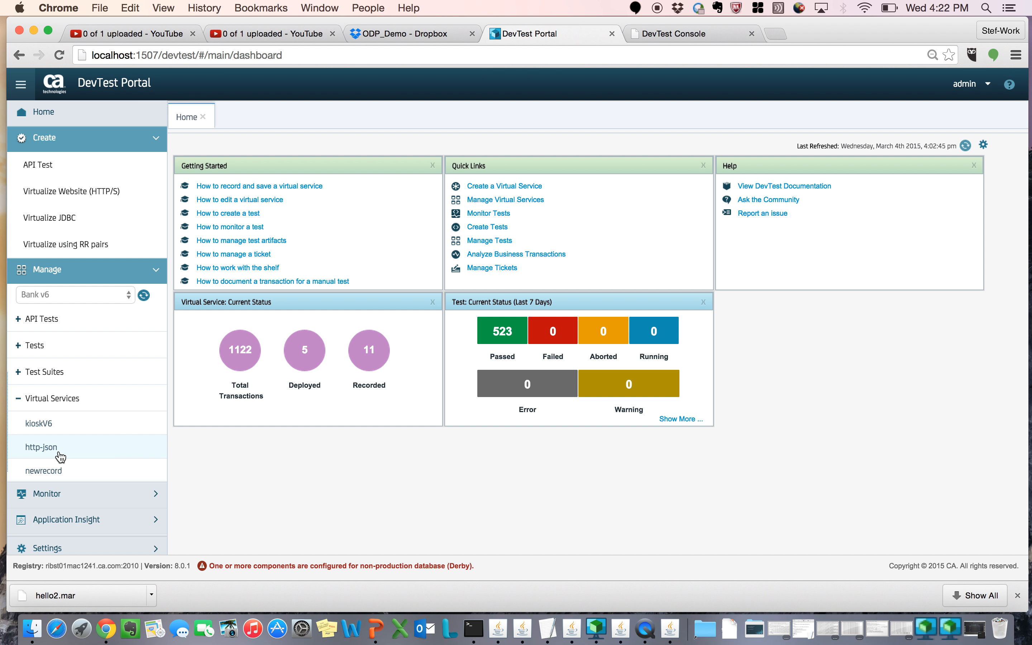
scroll(55, 430, down, 1)
scroll(54, 431, down, 5)
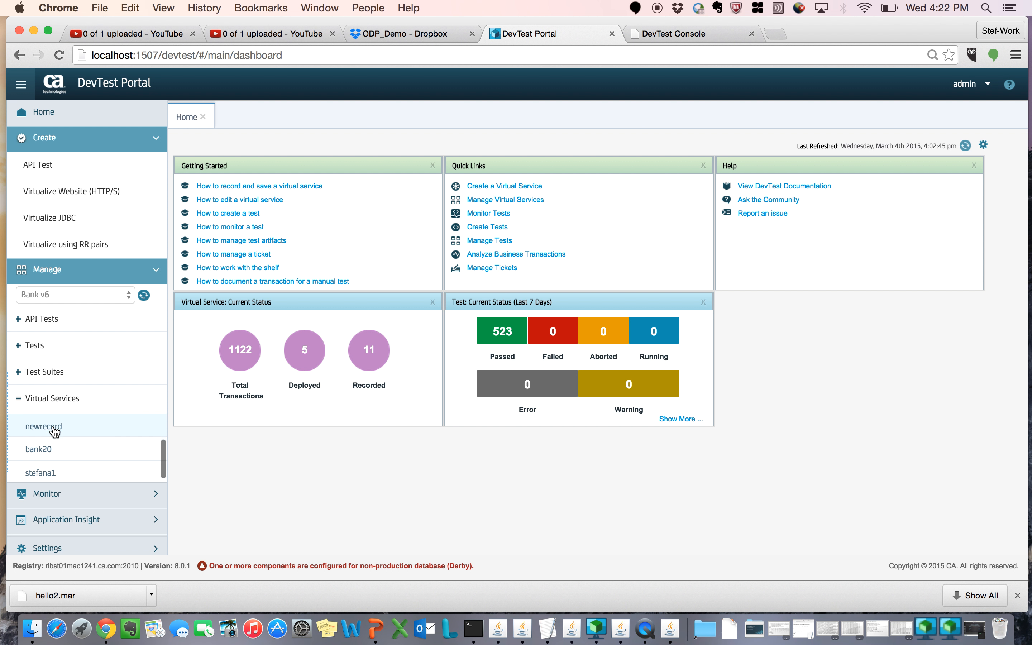
click(39, 428)
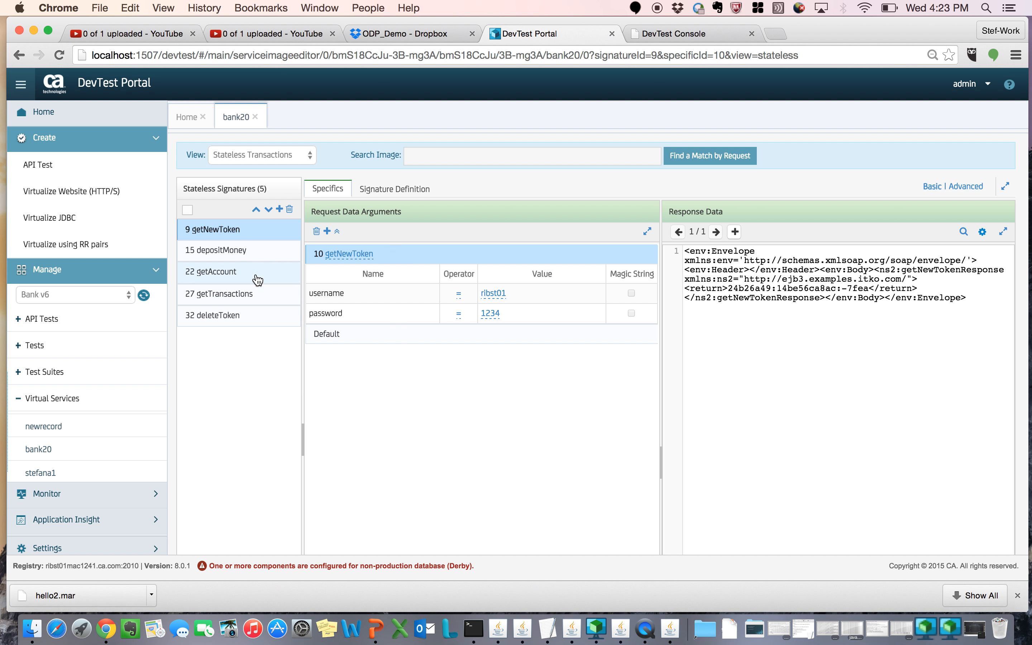
click(241, 262)
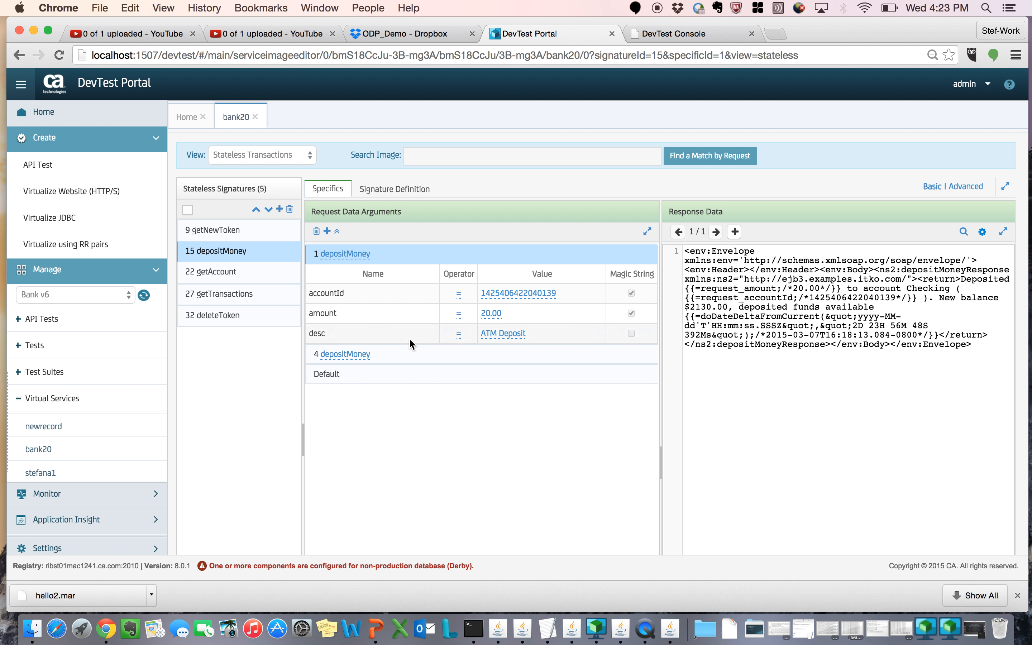
click(402, 361)
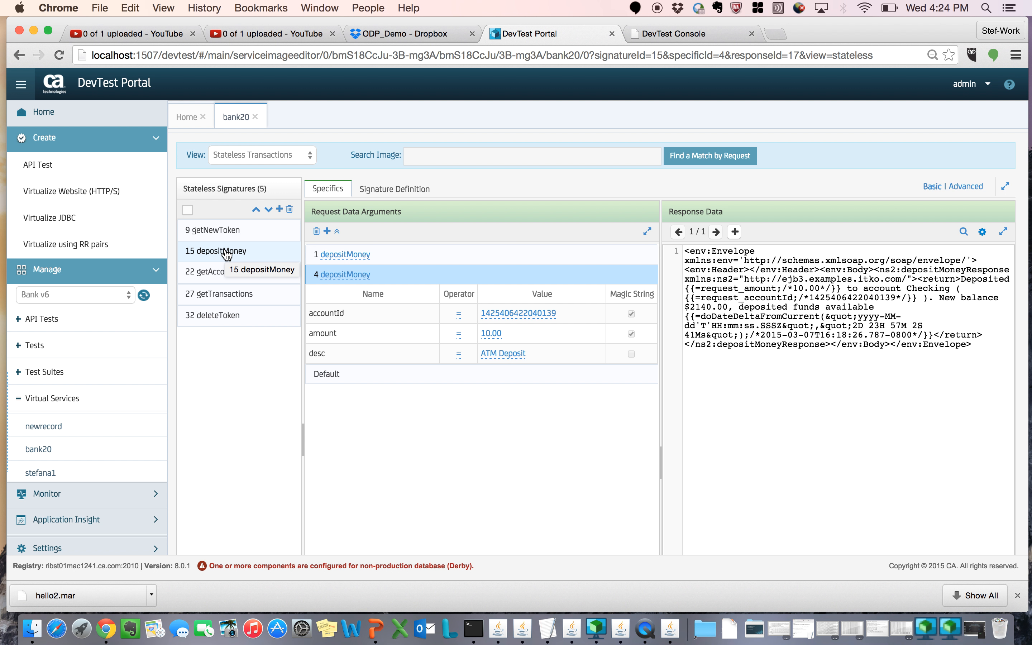
Step: Add a note to the depositMoney signature stating who added it today, March 4th
mouse_move(226, 255)
mouse_down()
mouse_move(212, 329)
mouse_move(213, 252)
mouse_up()
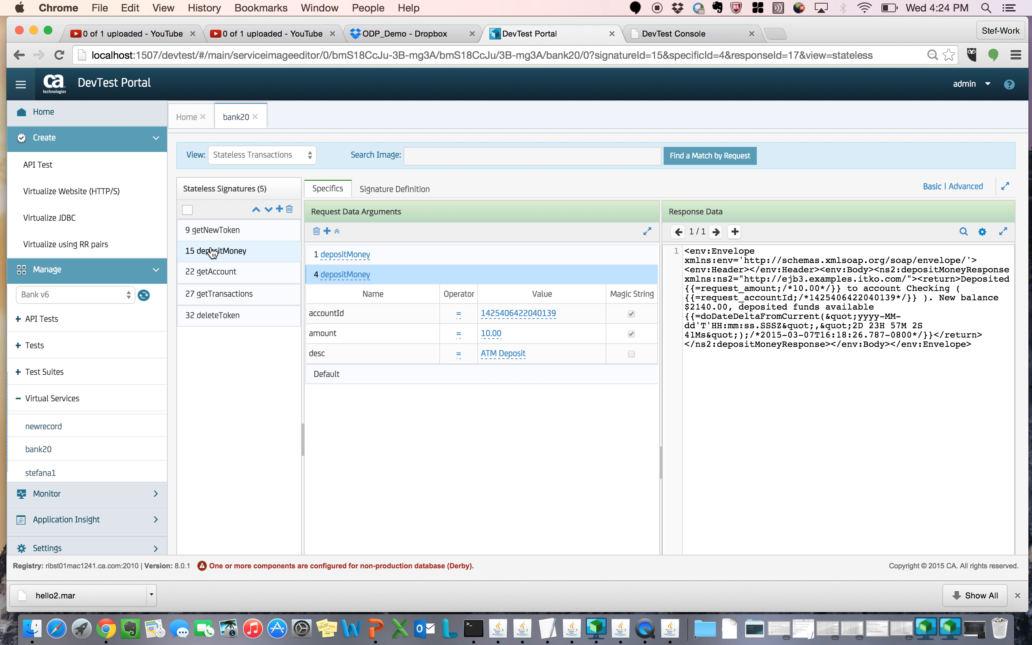
right_click(237, 255)
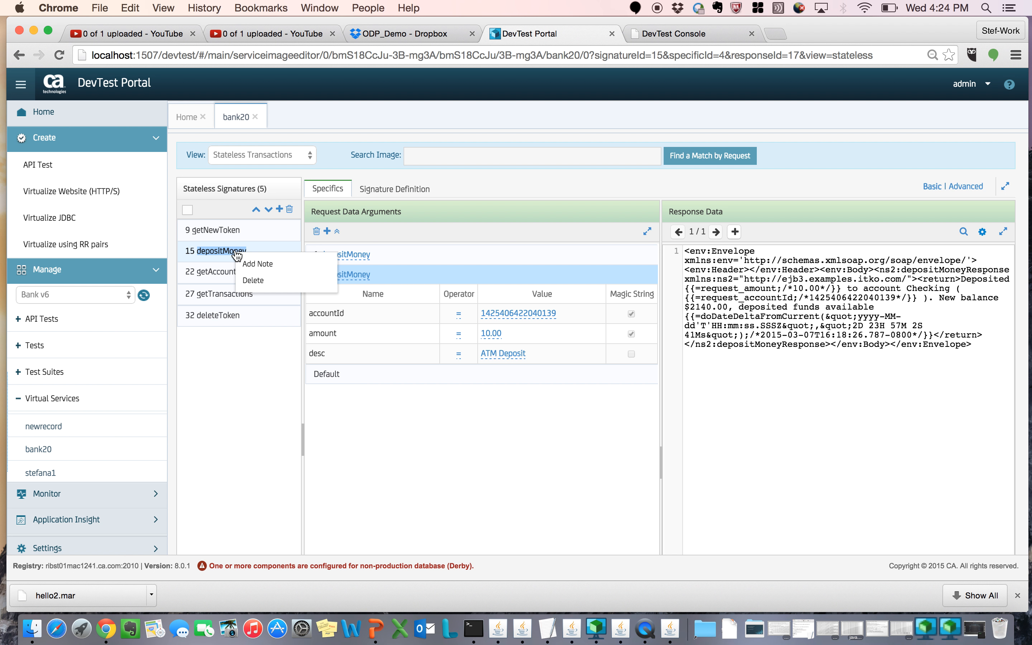
click(248, 261)
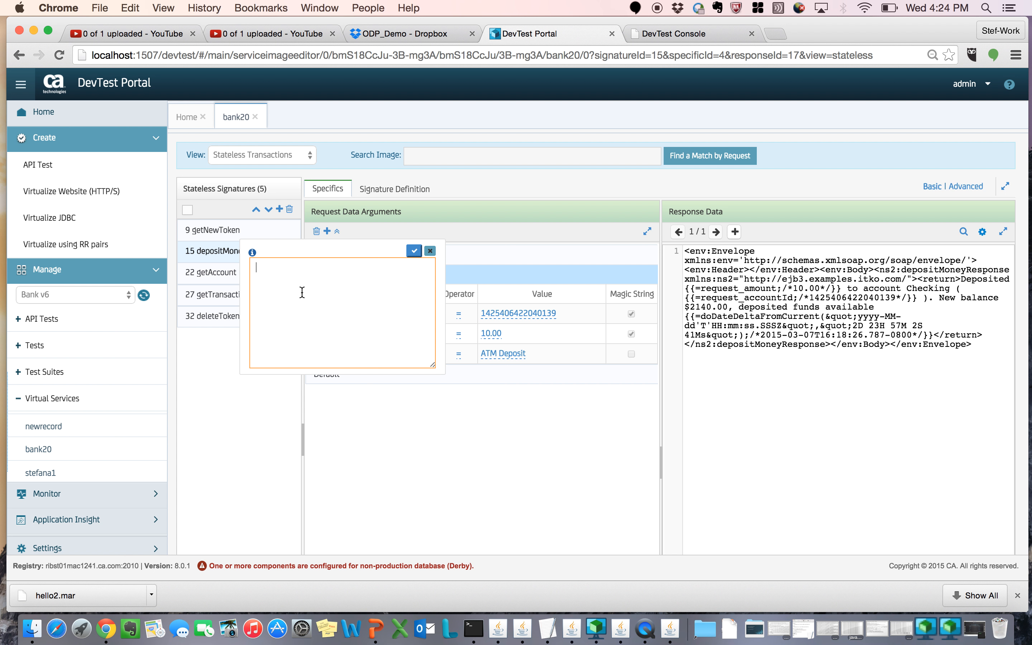
text(Stefana added this today March 4th)
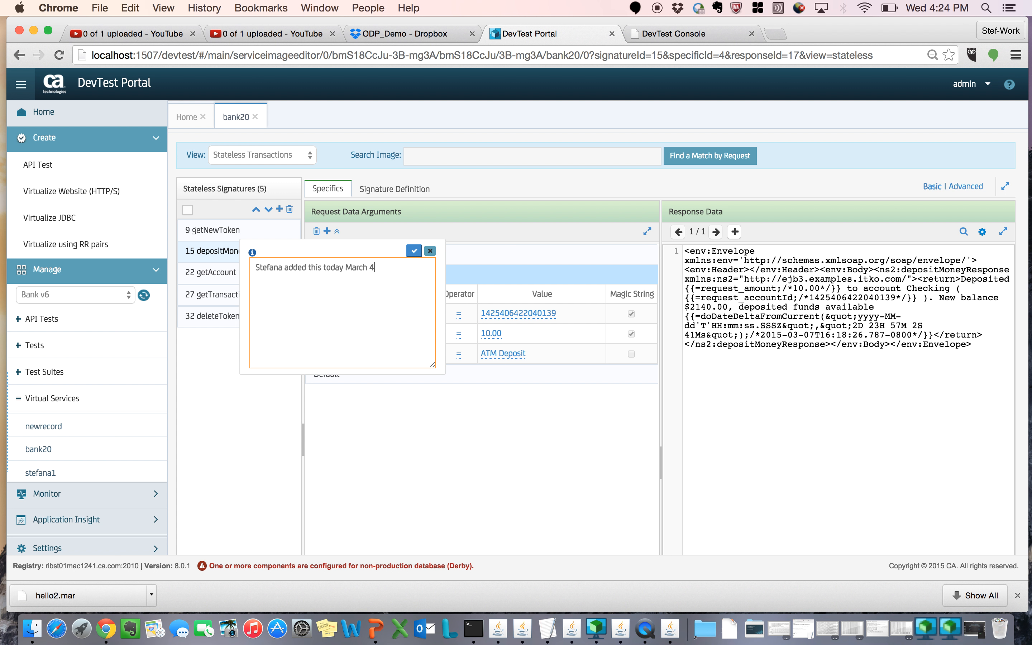
click(413, 251)
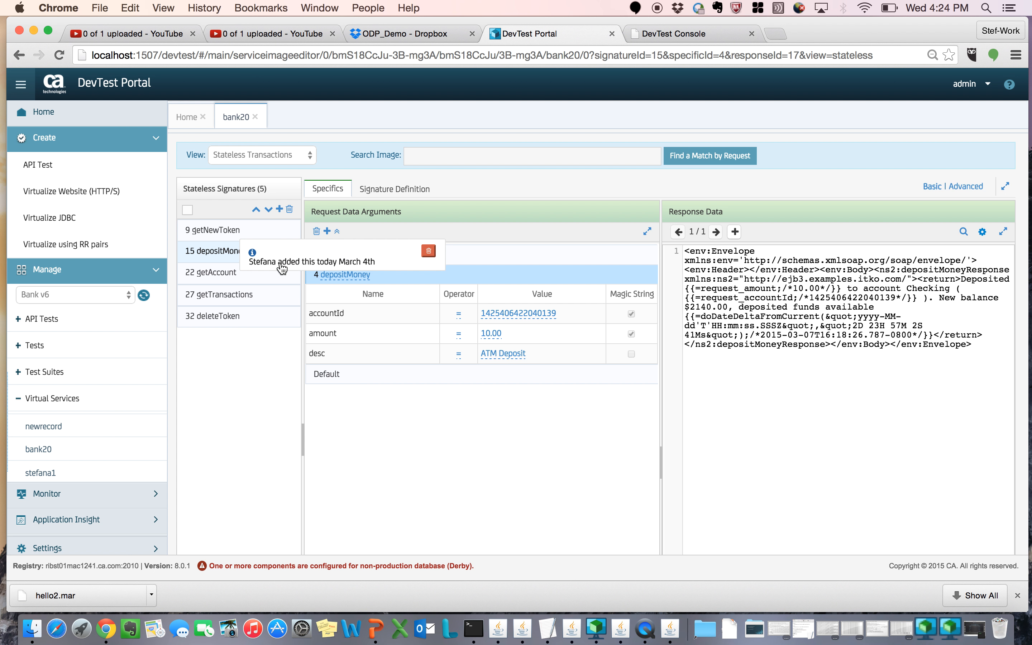
Step: Search the service image for the March 4th note, open depositMoney from the results and close the search results
click(428, 155)
text(s)
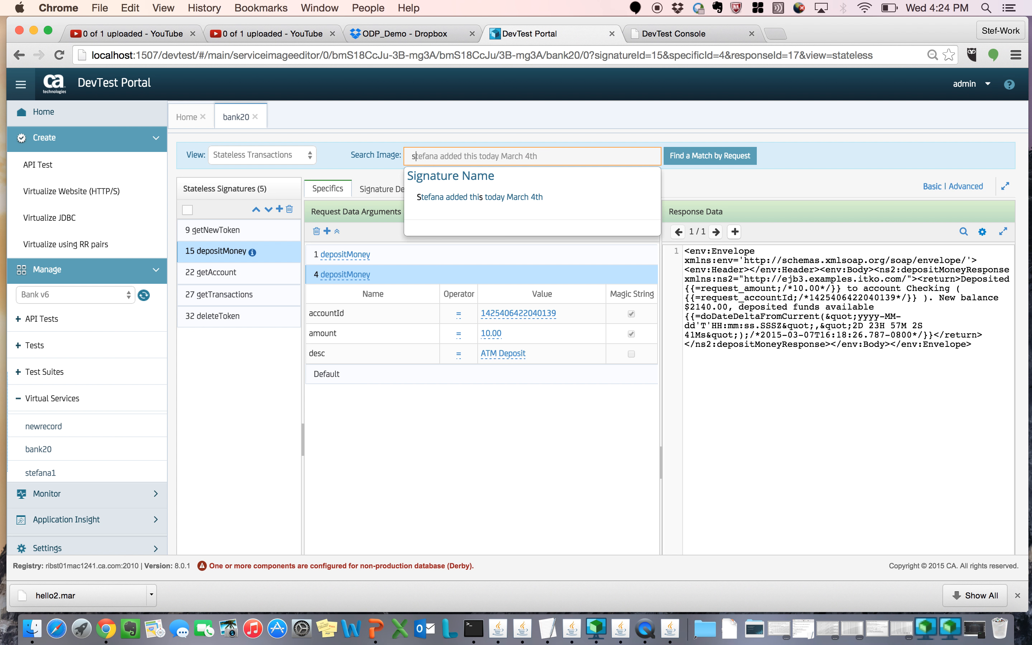
text(tef)
click(431, 198)
click(269, 231)
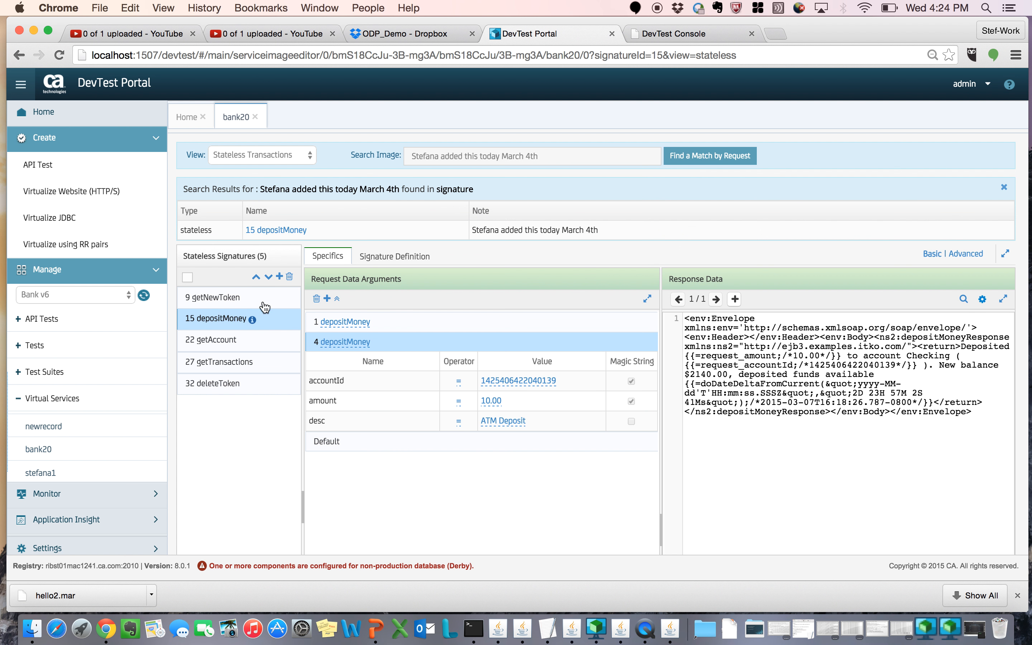
click(241, 345)
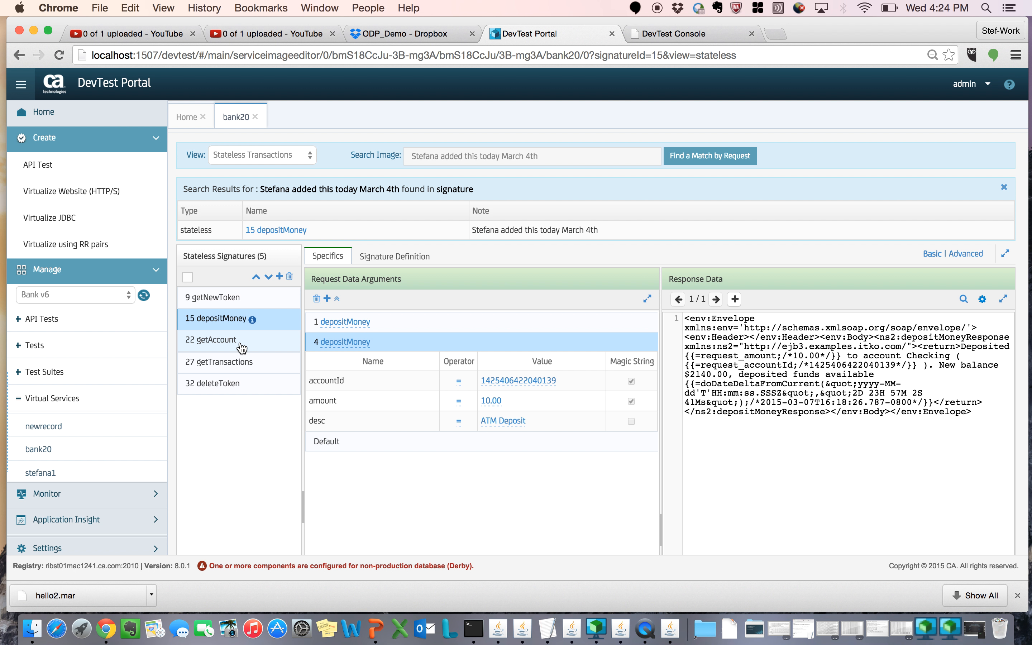
click(285, 232)
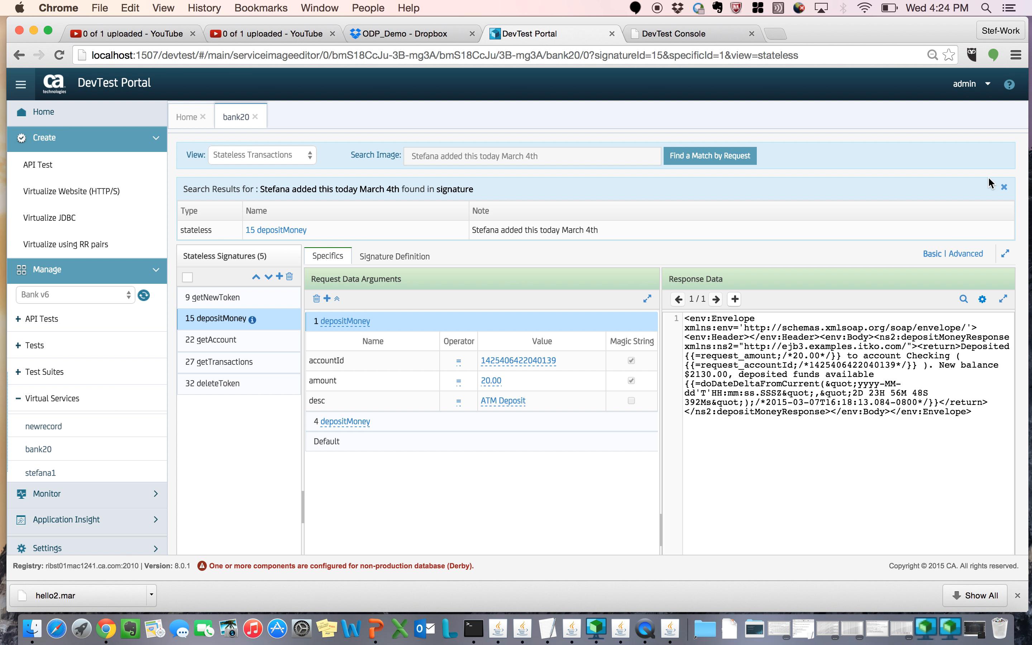
click(1005, 188)
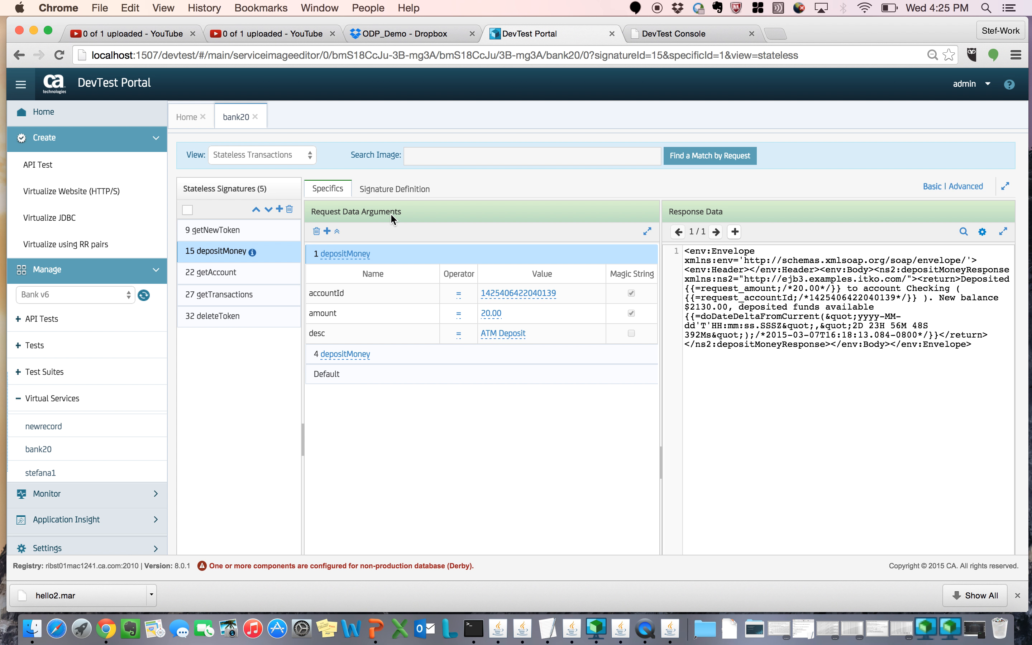
Step: Search the service image's response data for "account", open the depositMoney result with the 20.00 amount and close the search results
click(418, 158)
text(ac)
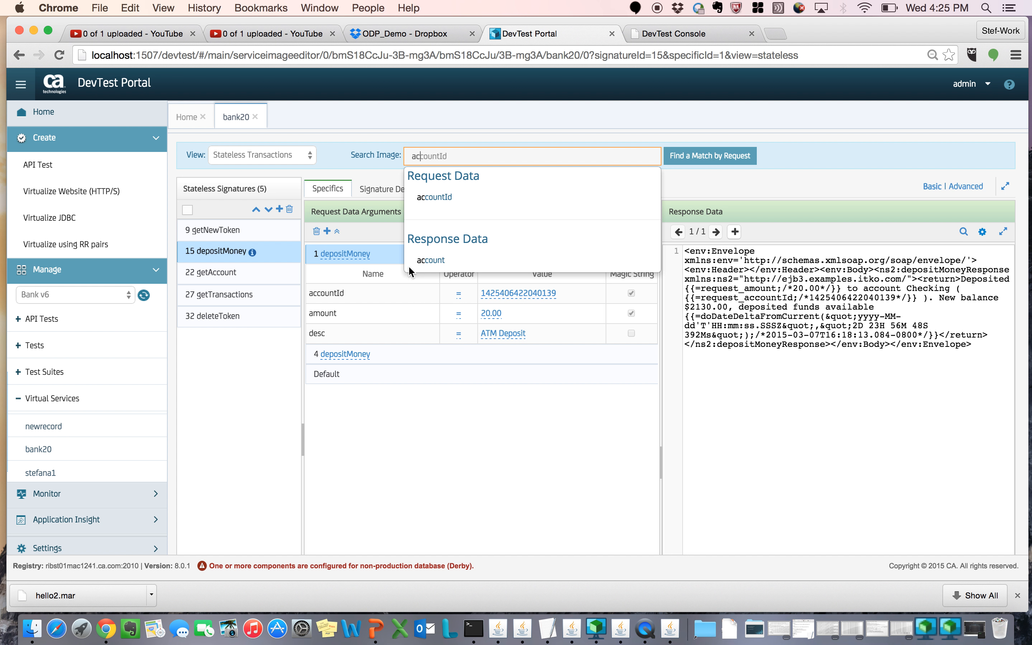
click(430, 260)
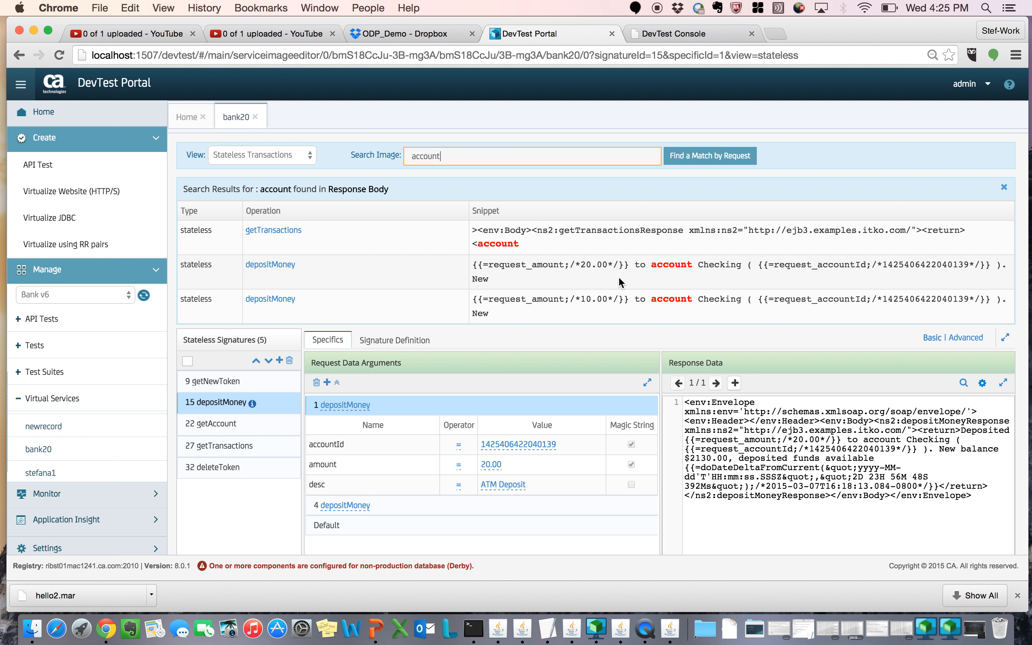
click(264, 272)
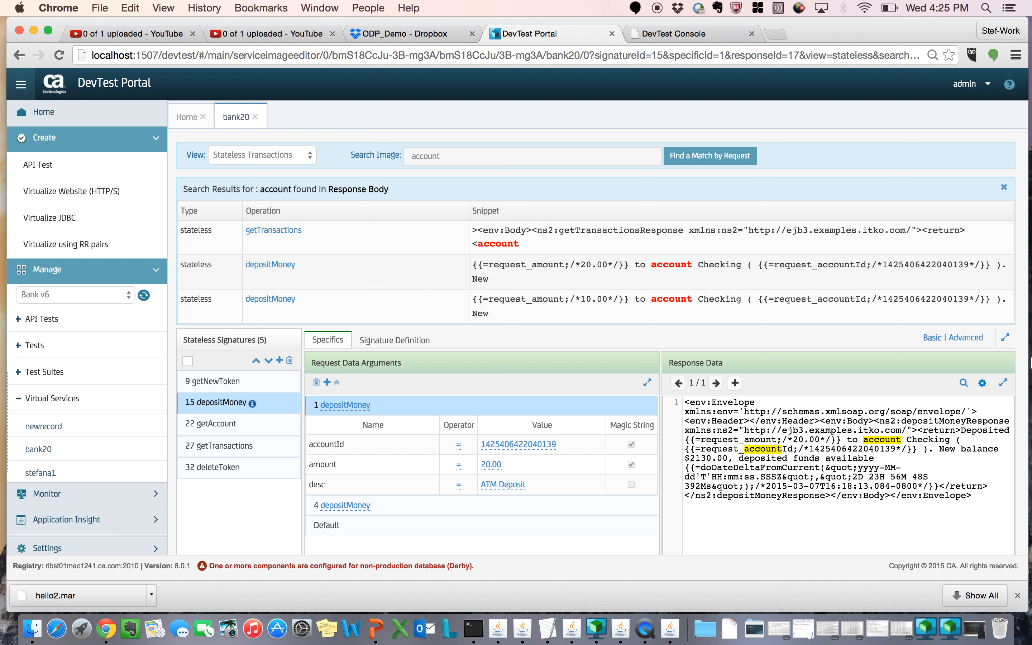
click(1005, 189)
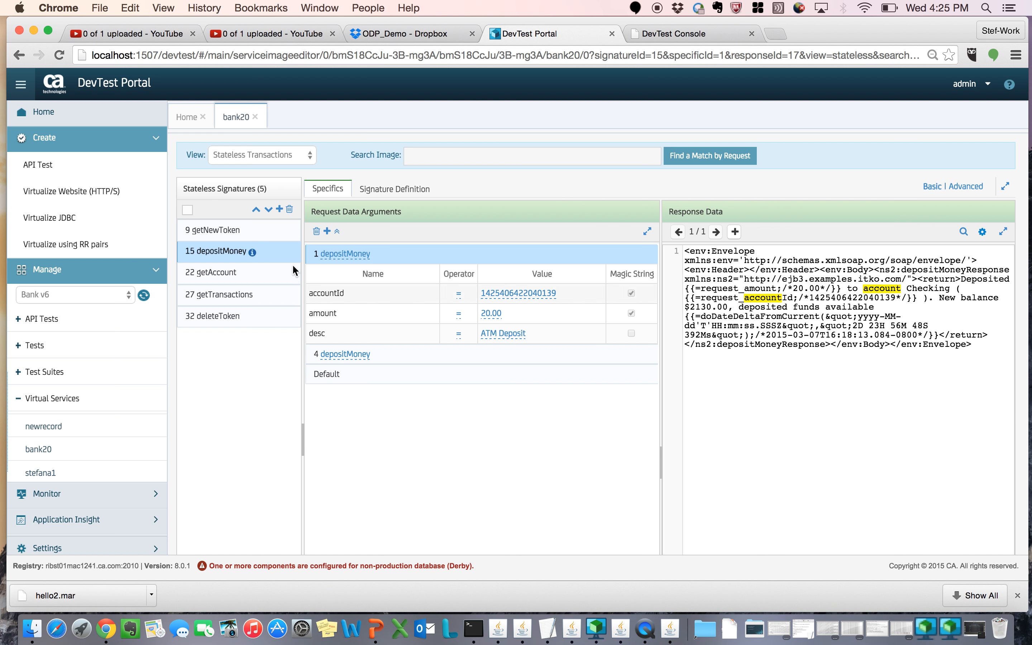
Step: Rename the first depositMoney specific transaction as depositMoney23
click(346, 254)
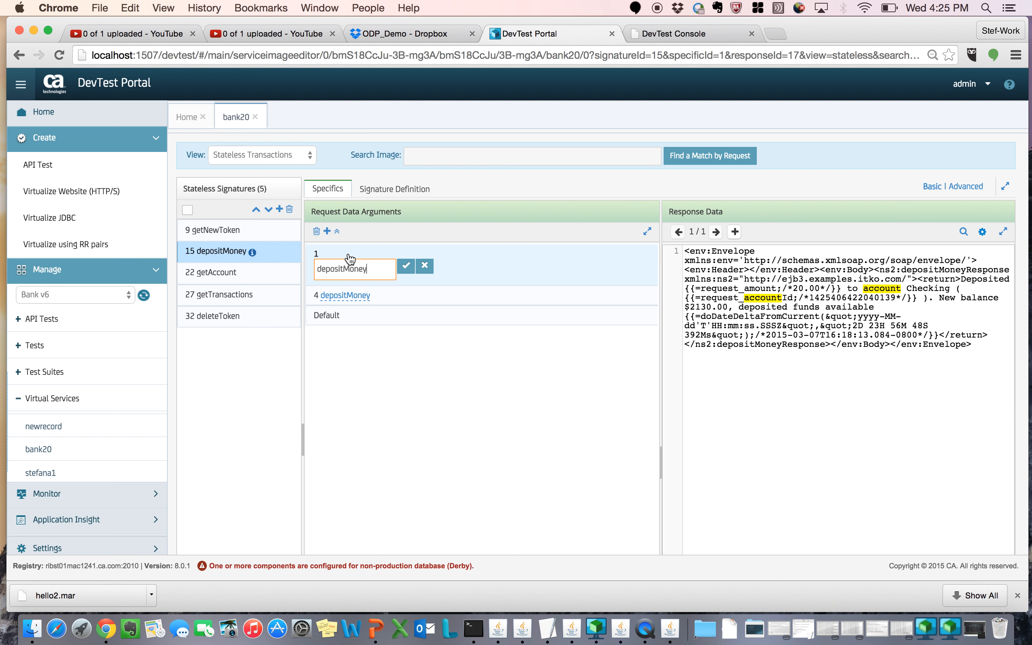
text(23)
click(406, 268)
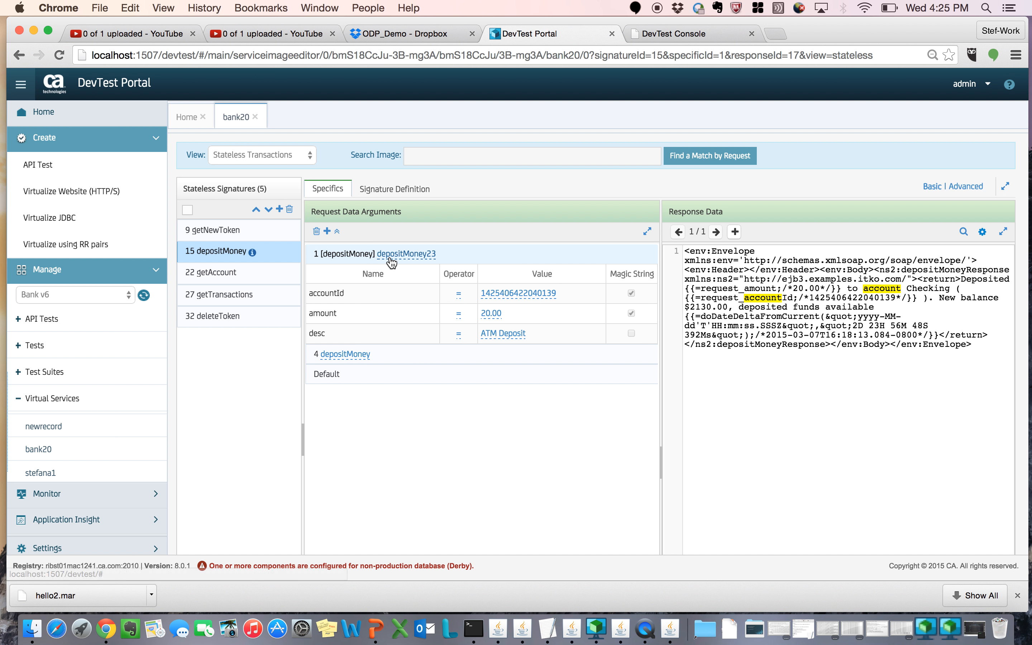
click(352, 267)
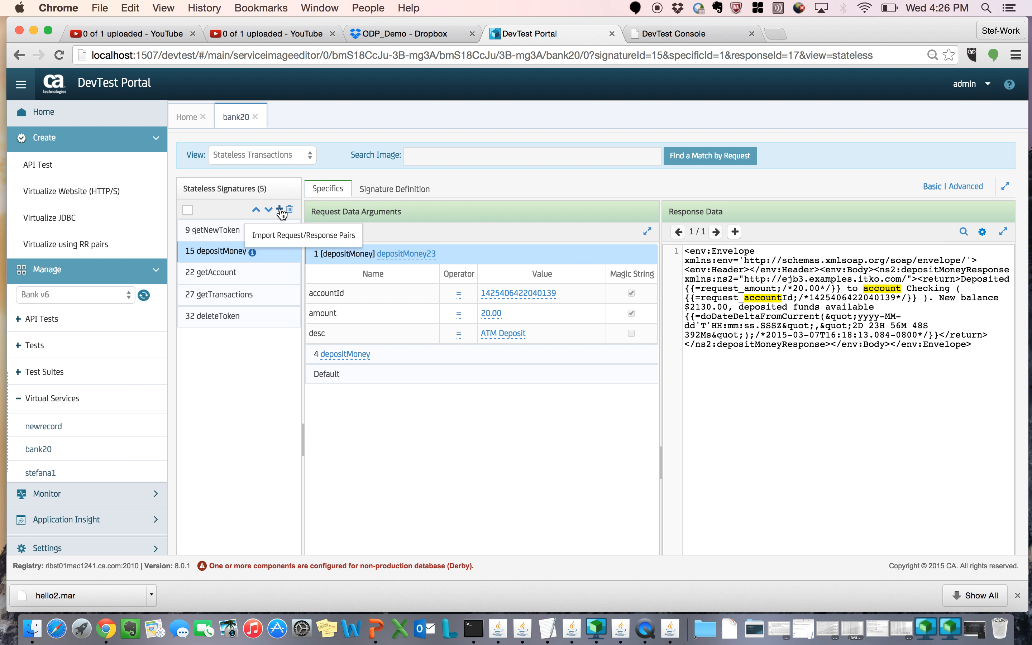
Step: Import the eight request/response pair files from ATM-79991037-req.txt through ATM-261441588-rsp.txt into the bank20 stateless signatures
click(311, 236)
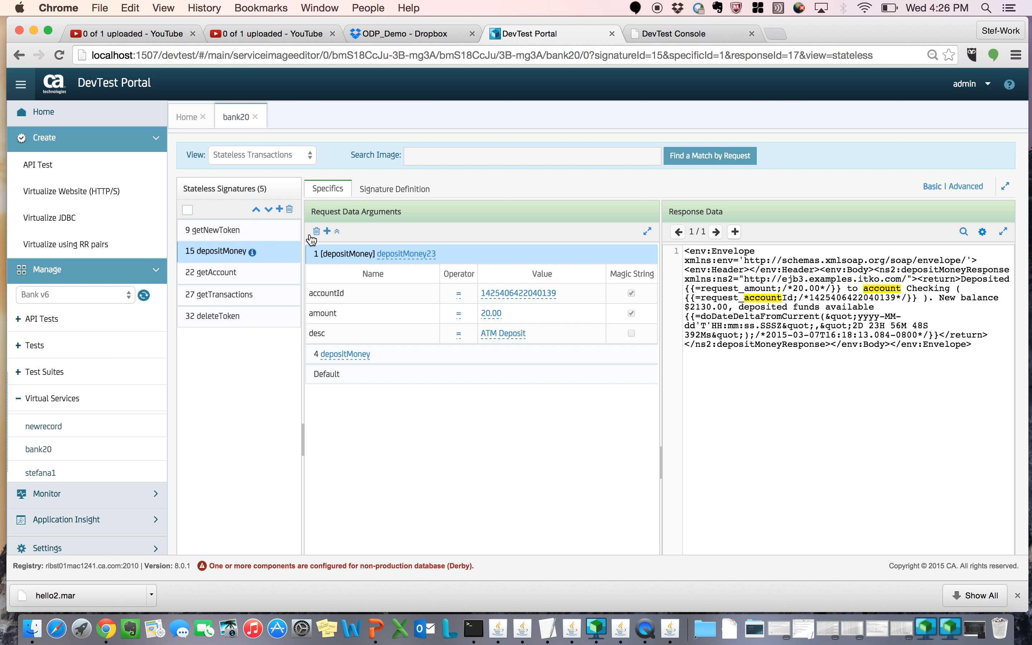
click(483, 213)
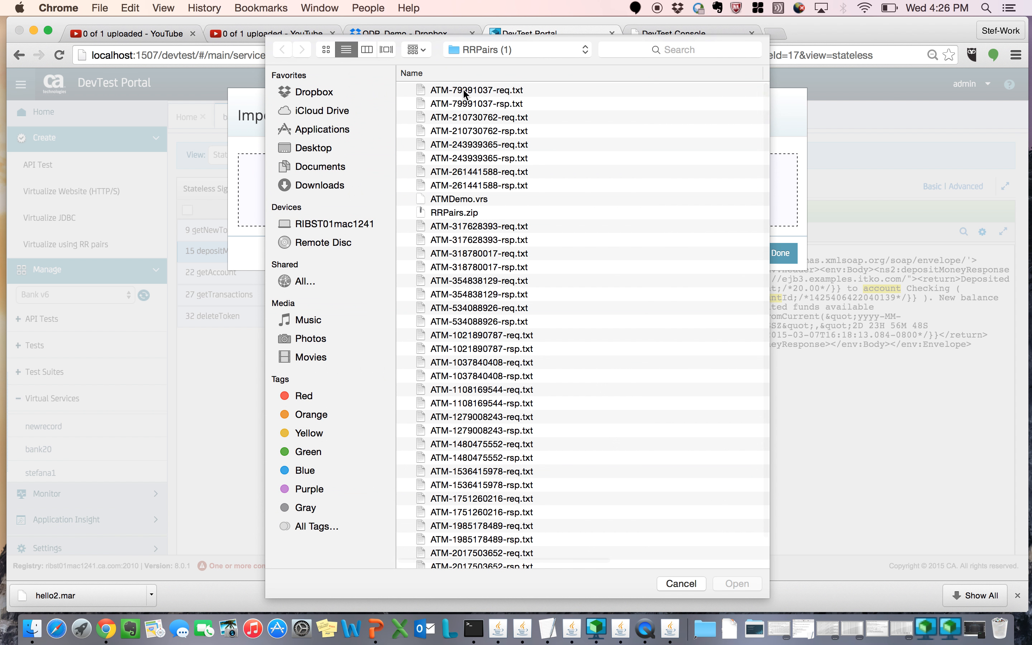
click(464, 91)
shift+click(478, 186)
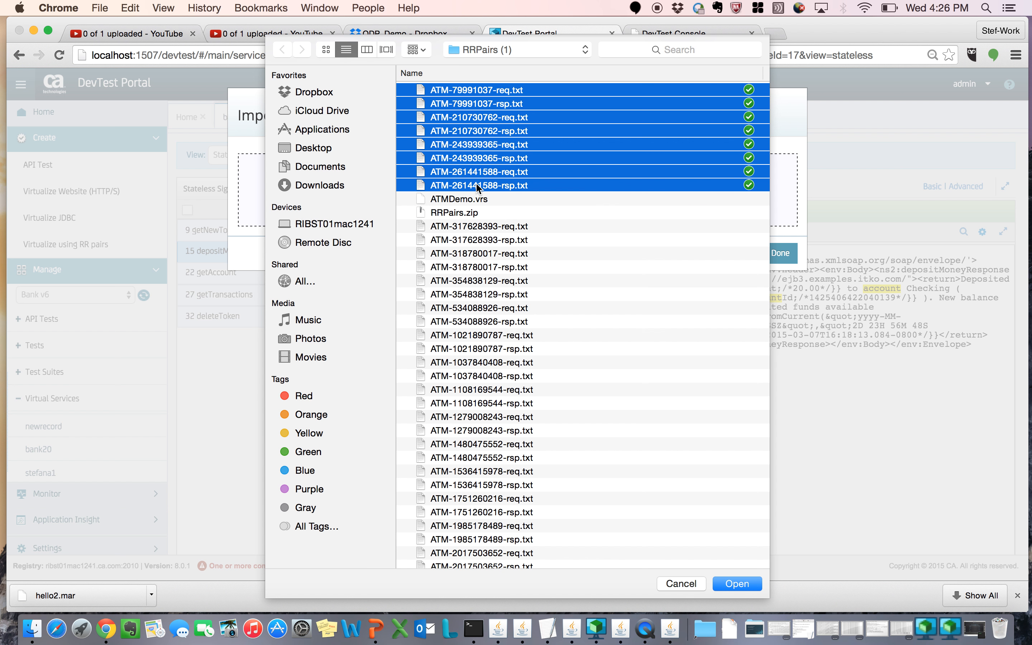
click(737, 584)
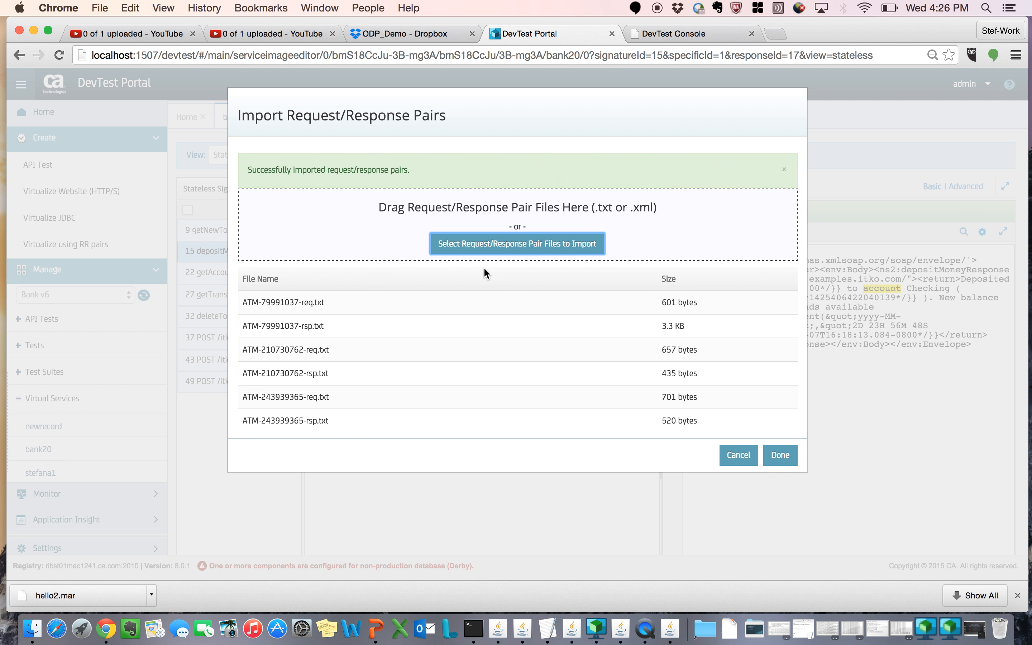
click(778, 463)
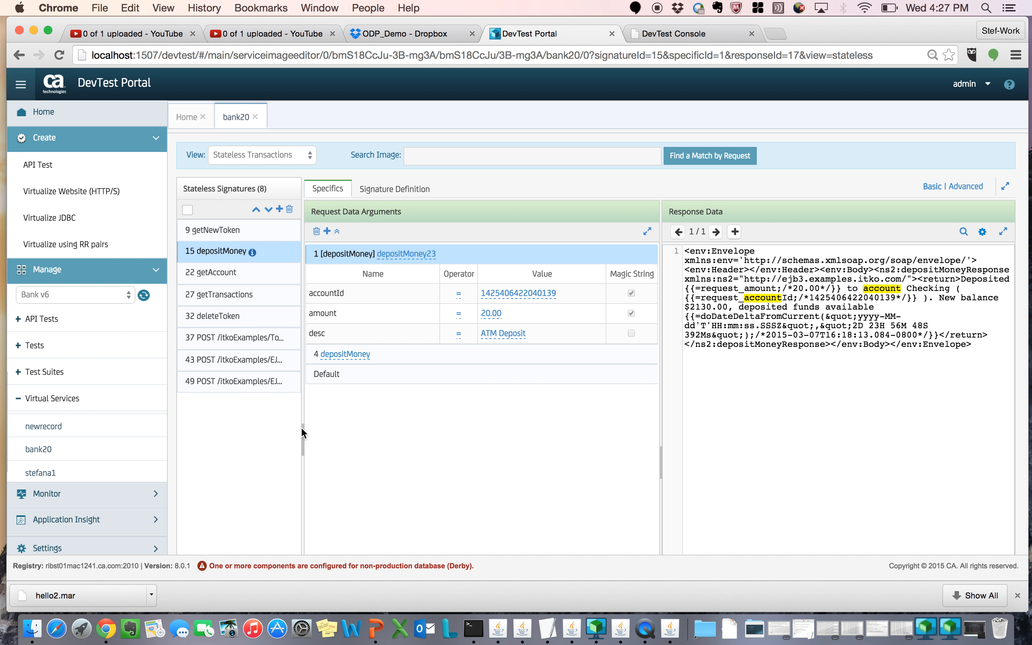
Step: Examine the request arguments and responses of the three imported POST /itkoExamples signatures
click(220, 341)
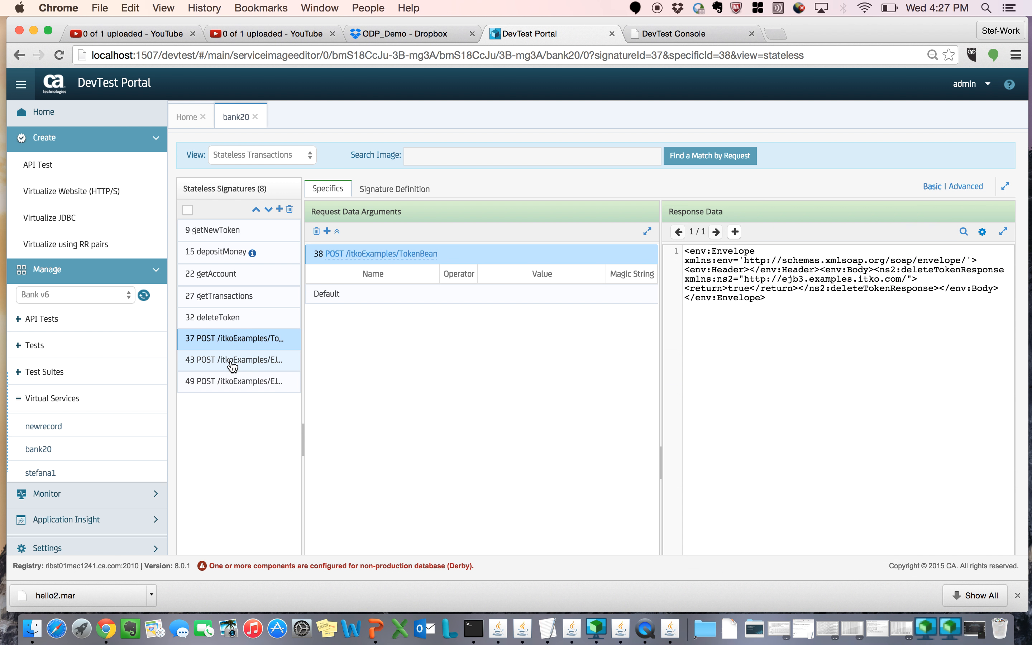
click(233, 365)
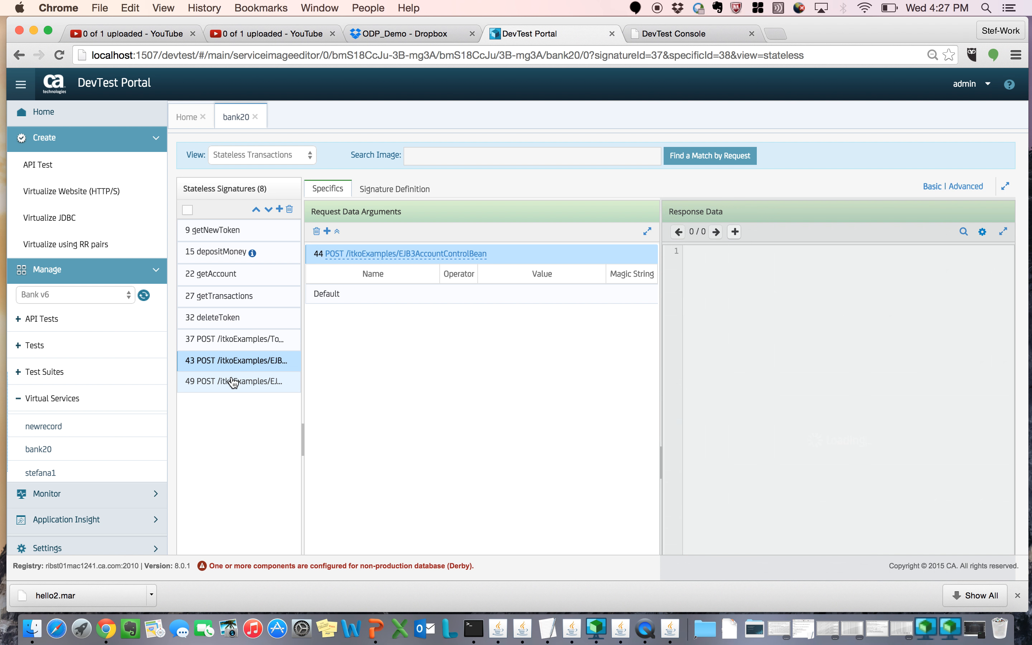
click(235, 383)
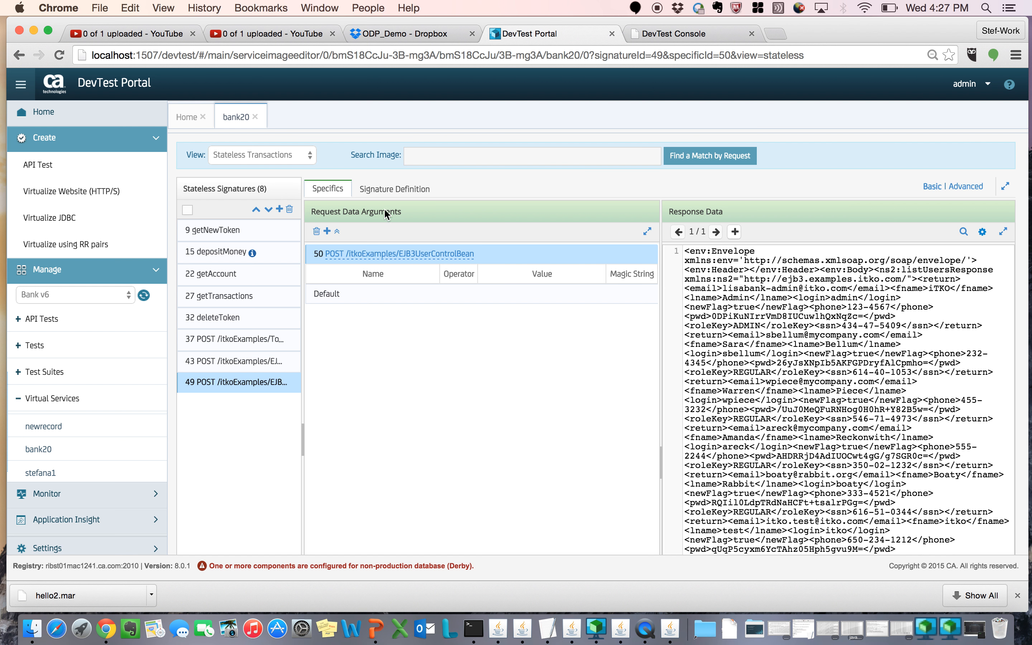
Step: Find a match by request in the service image using the request file ATM-79991037-req.txt
click(696, 163)
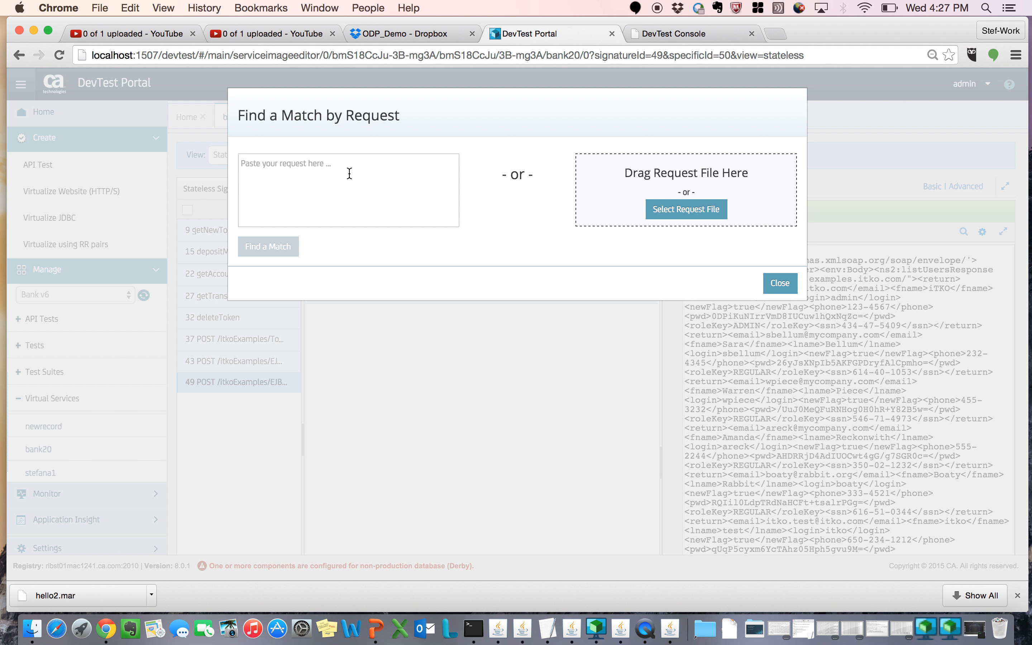
click(328, 172)
click(709, 215)
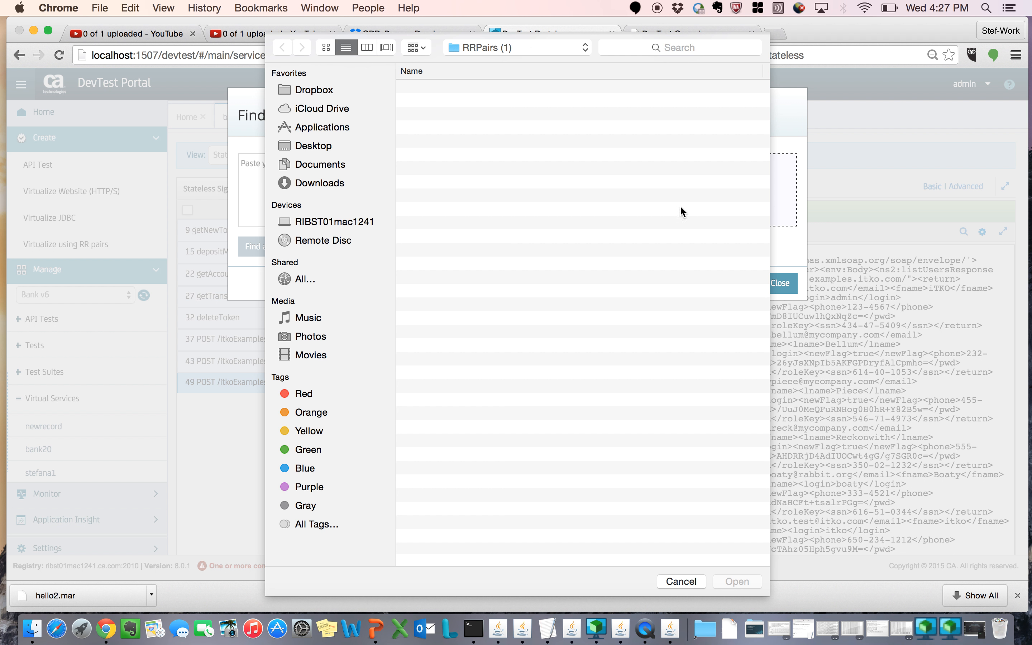
click(483, 88)
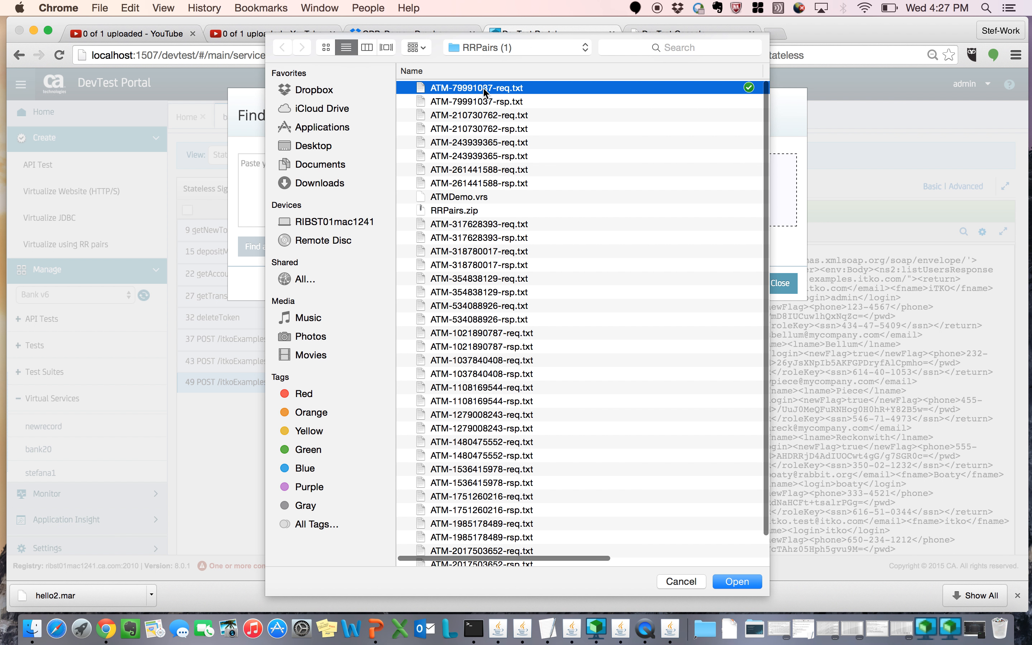
click(728, 573)
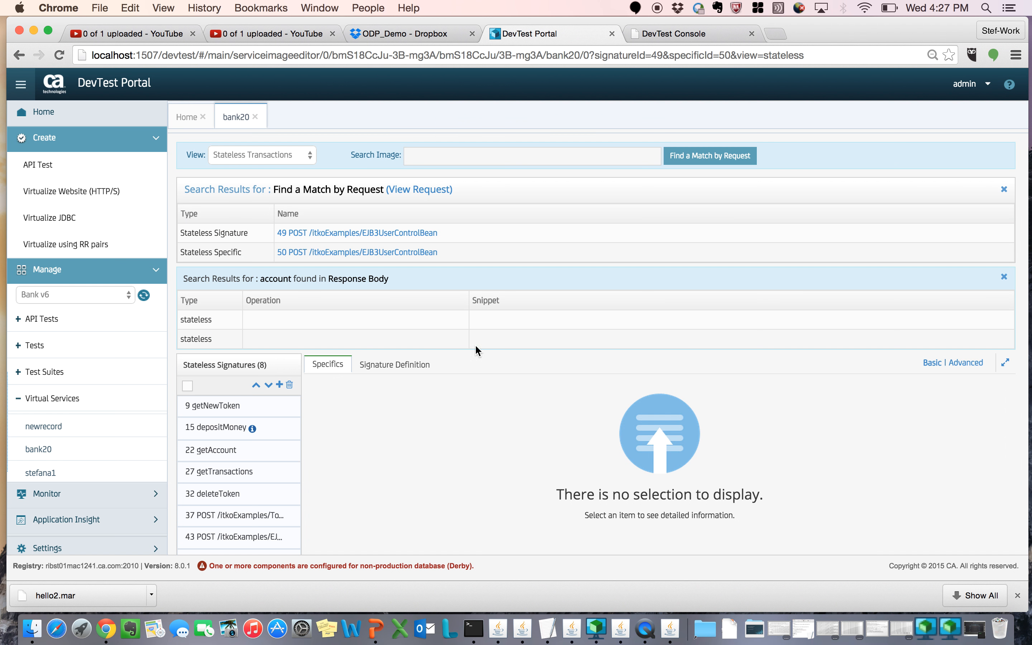
Step: Open the matching EJB3UserControlBean signature and specific transaction from the results, and close both sets of search results
click(319, 237)
click(311, 253)
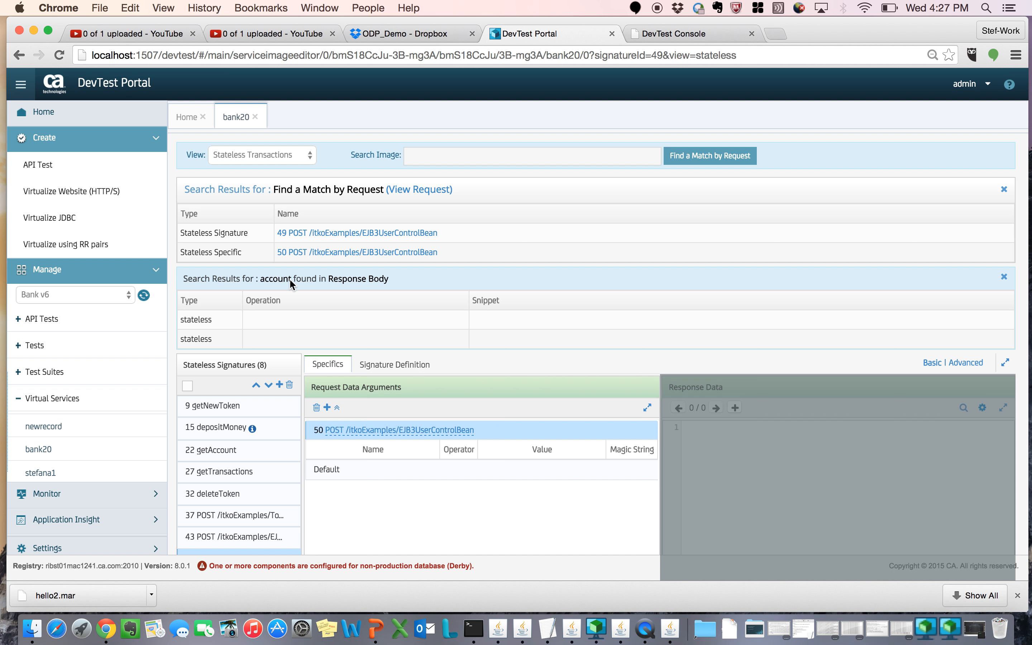
click(1004, 277)
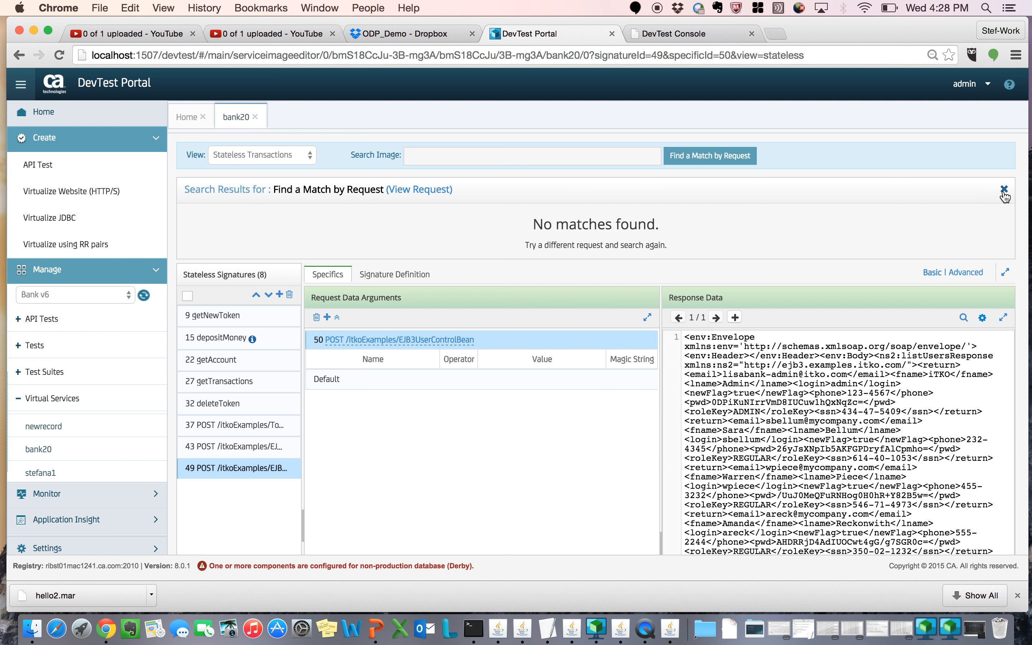
click(1004, 191)
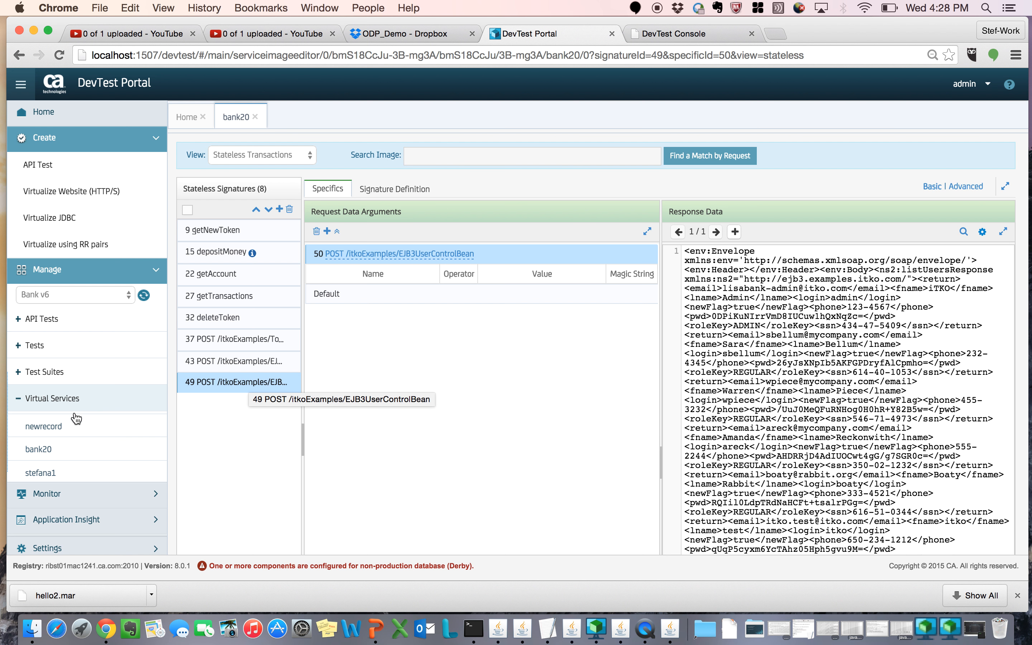
Step: View the actions available for the newrecord virtual service without choosing one
right_click(58, 433)
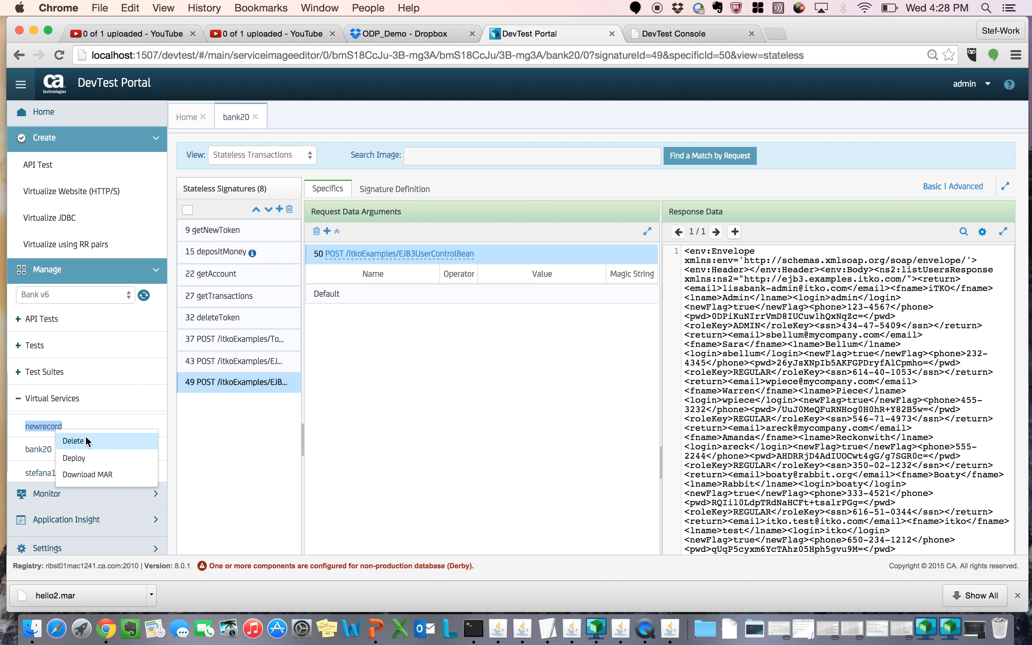
click(403, 433)
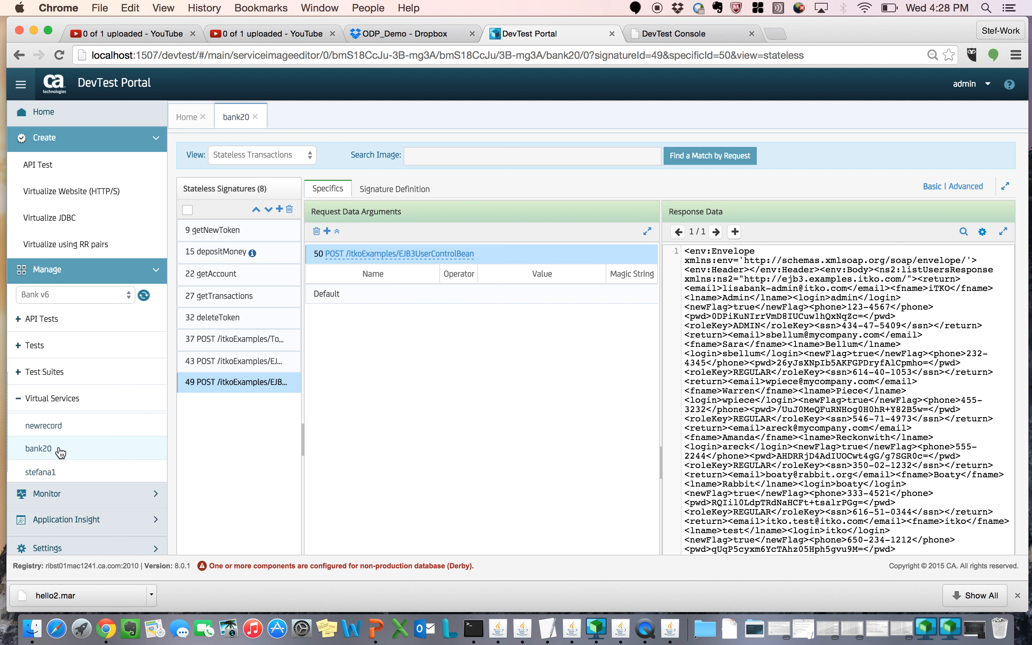
Step: Open the kioskV6 virtual service and switch its view to Conversation 1
scroll(58, 448, down, 2)
scroll(105, 394, up, 2)
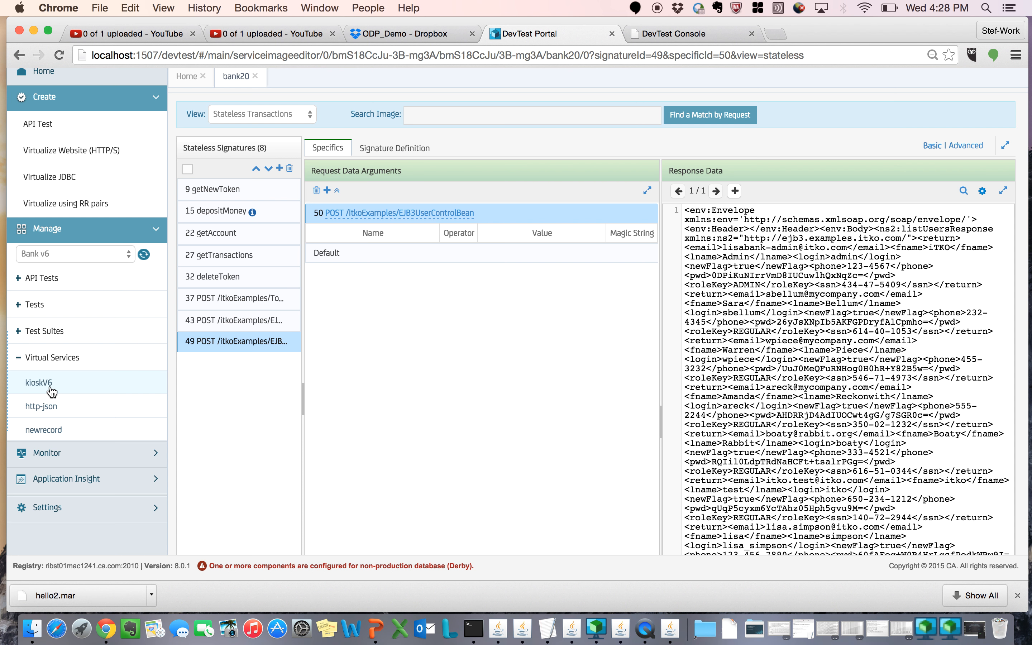
click(51, 386)
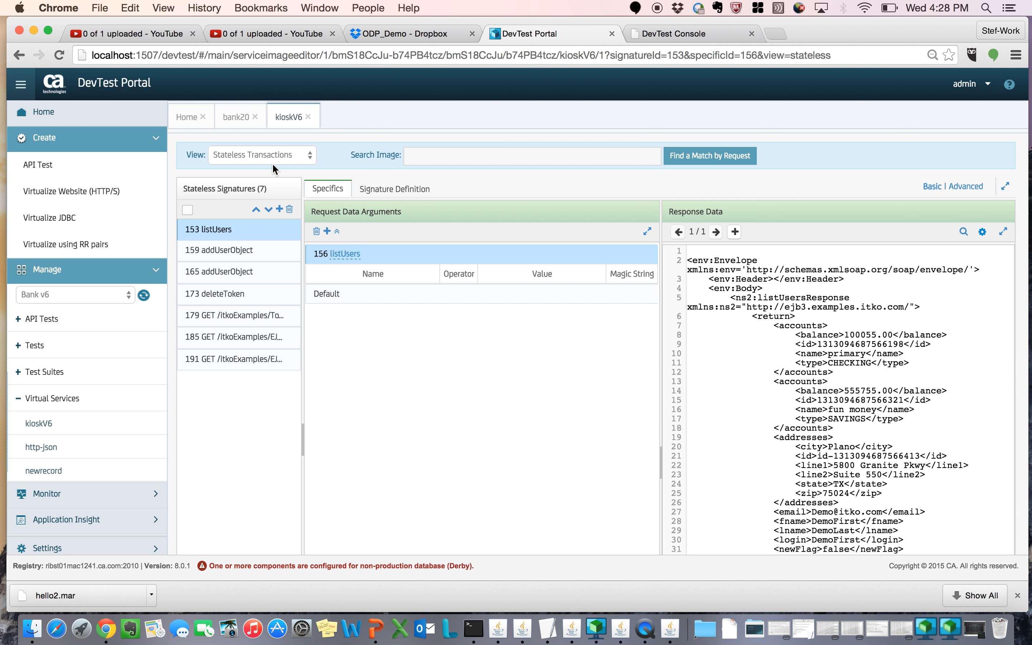
click(271, 158)
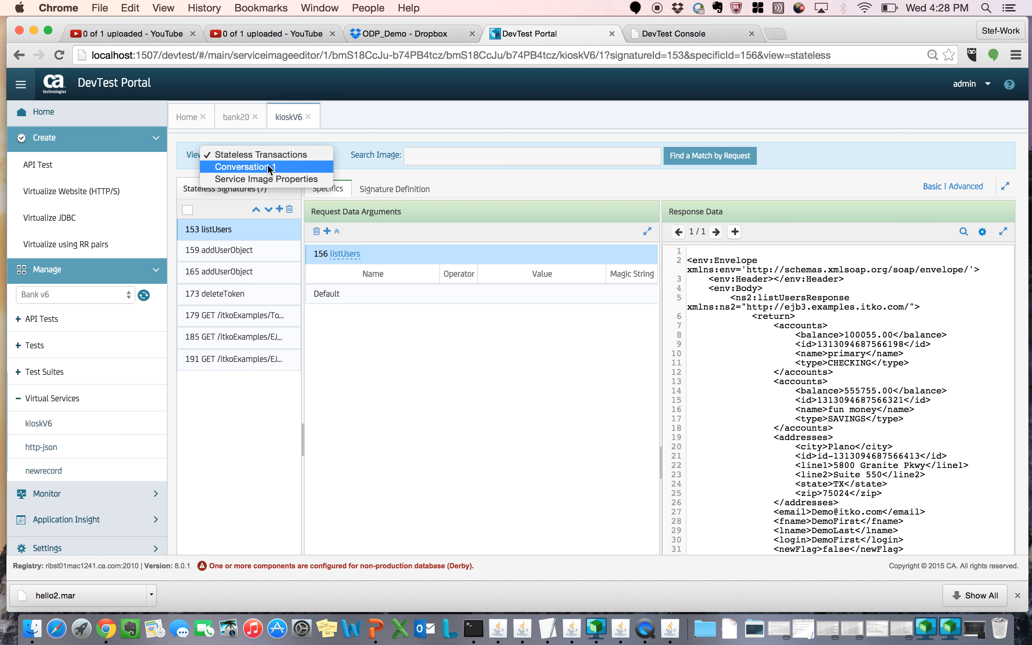
click(268, 165)
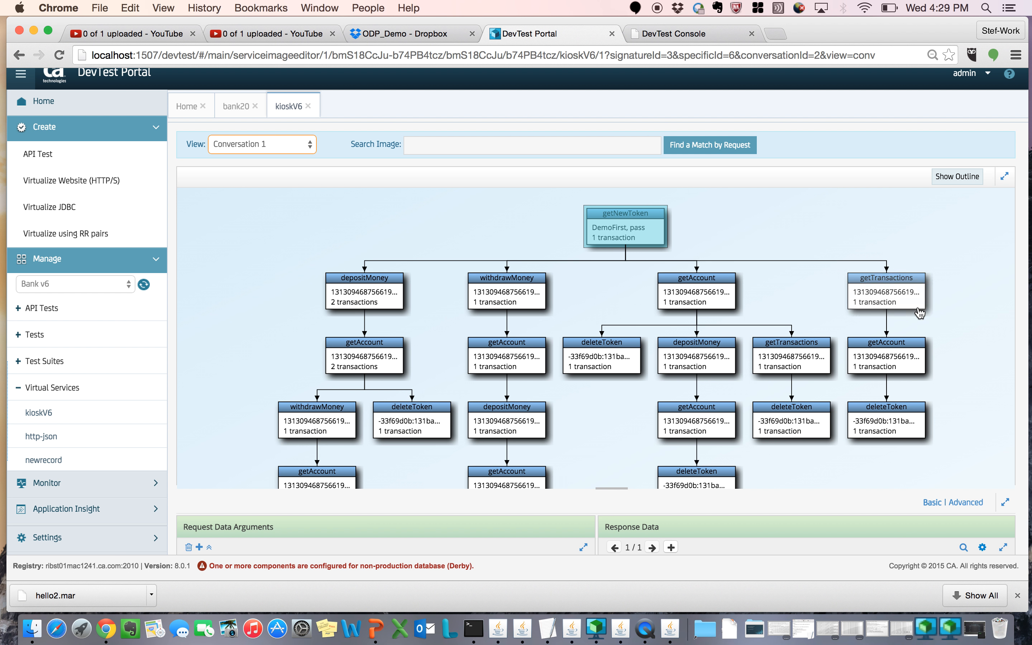
Step: Show the conversation diagram's outline, use it to reposition the tree and hide the outline again
click(956, 177)
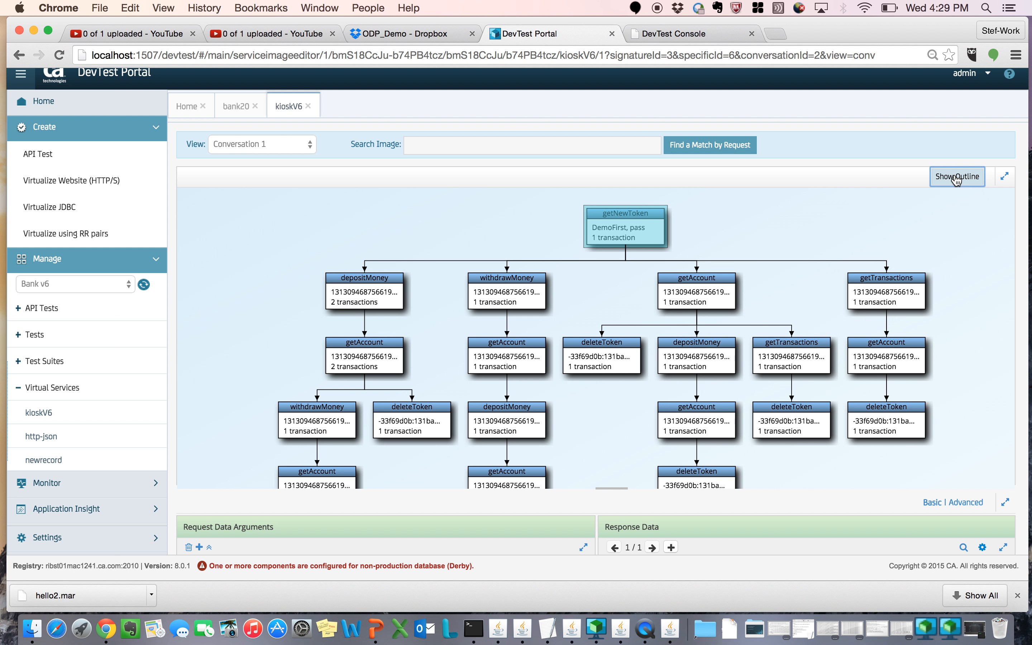
mouse_move(930, 228)
mouse_down()
mouse_move(944, 242)
mouse_move(943, 222)
mouse_move(924, 210)
mouse_move(935, 228)
mouse_up()
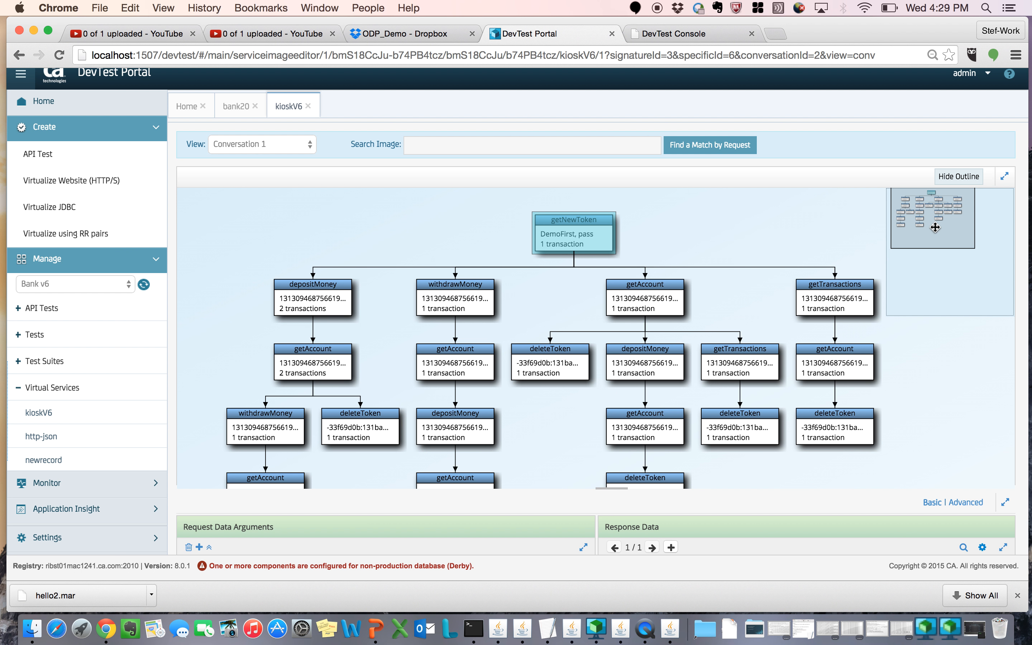
click(960, 179)
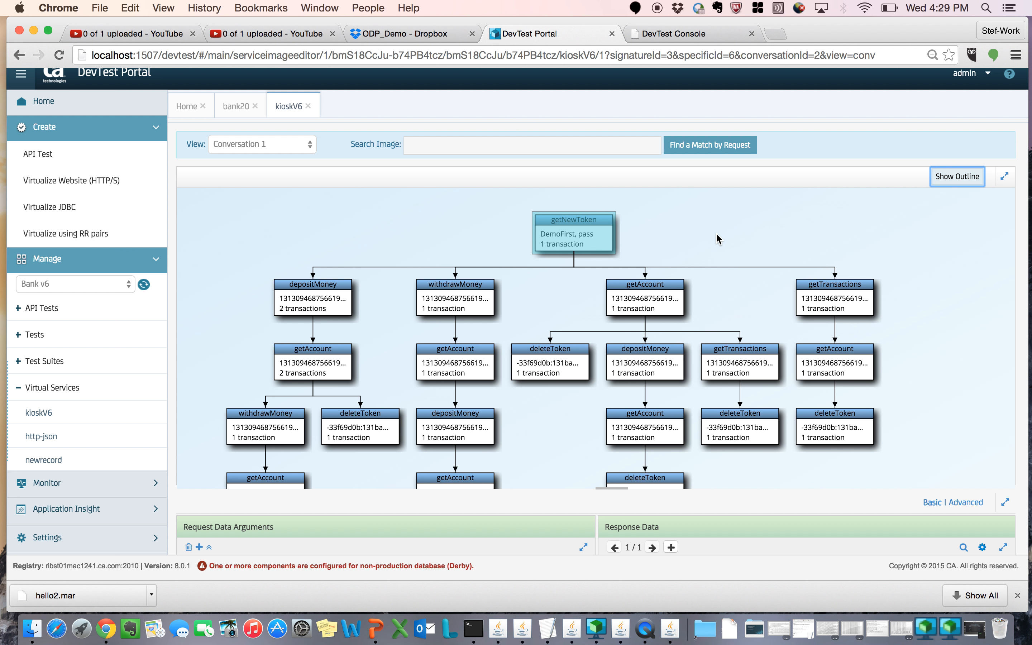
Step: Select the withdrawMoney node directly under getNewToken and examine its request arguments, response data and place in the conversation tree
click(468, 310)
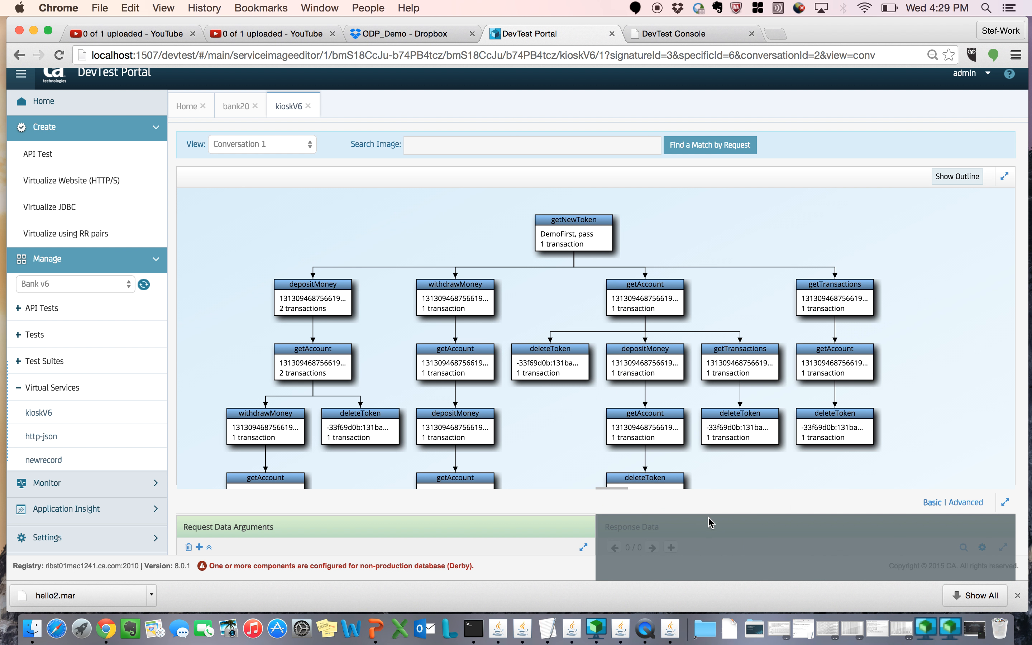
scroll(916, 453, down, 2)
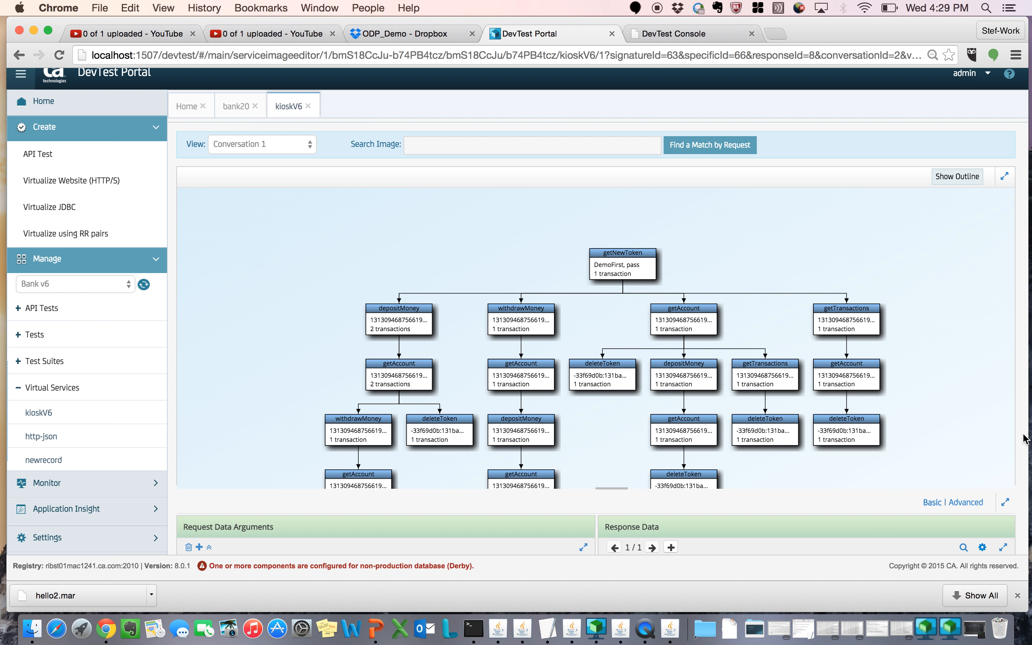
scroll(1024, 436, down, 3)
scroll(1023, 437, down, 3)
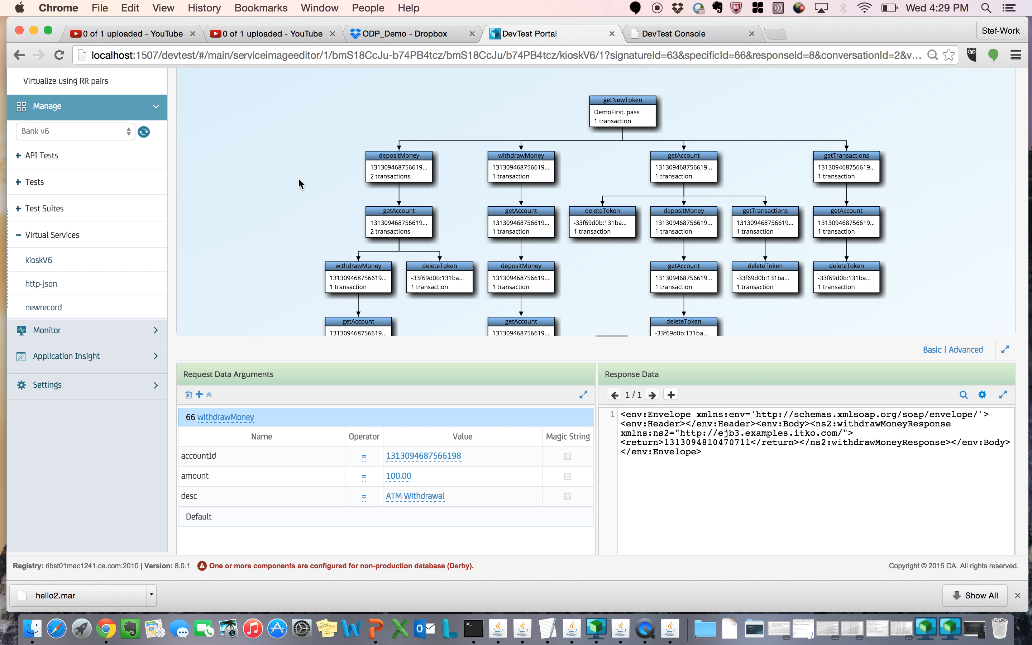
scroll(298, 177, up, 3)
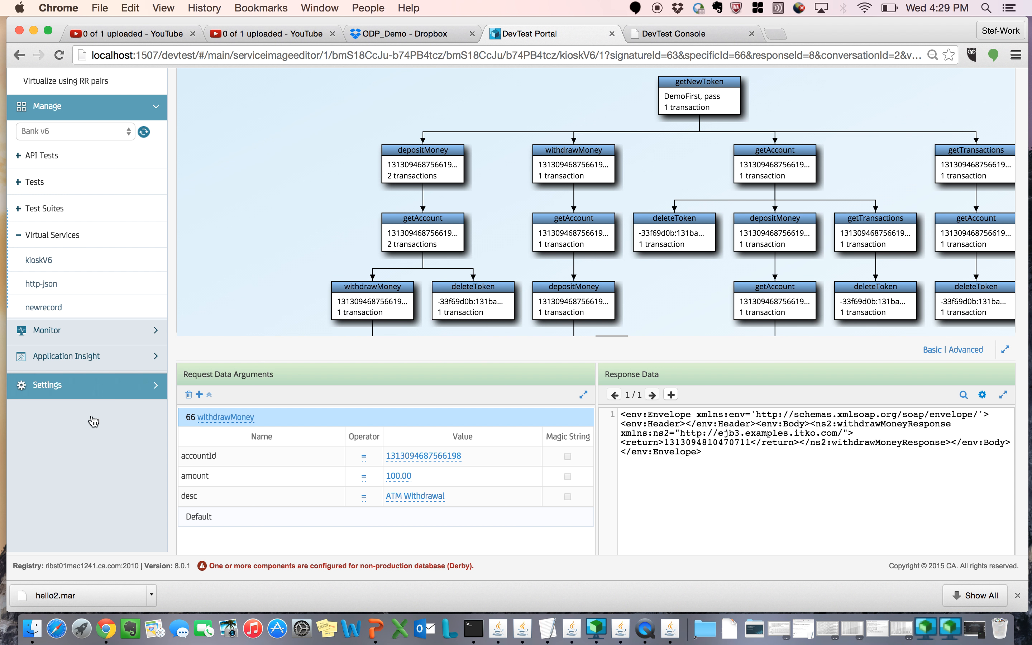
Step: Look through the Bank v6 project's virtual services in the portal navigation and collapse the Manage and Create sections
scroll(97, 453, up, 3)
scroll(97, 452, up, 4)
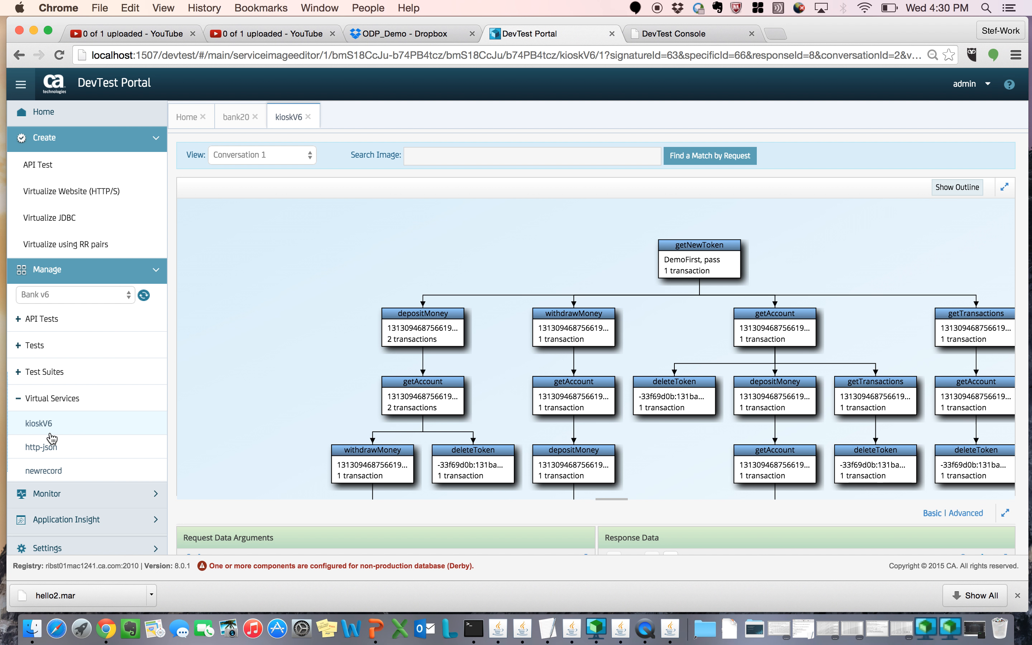
scroll(62, 465, down, 4)
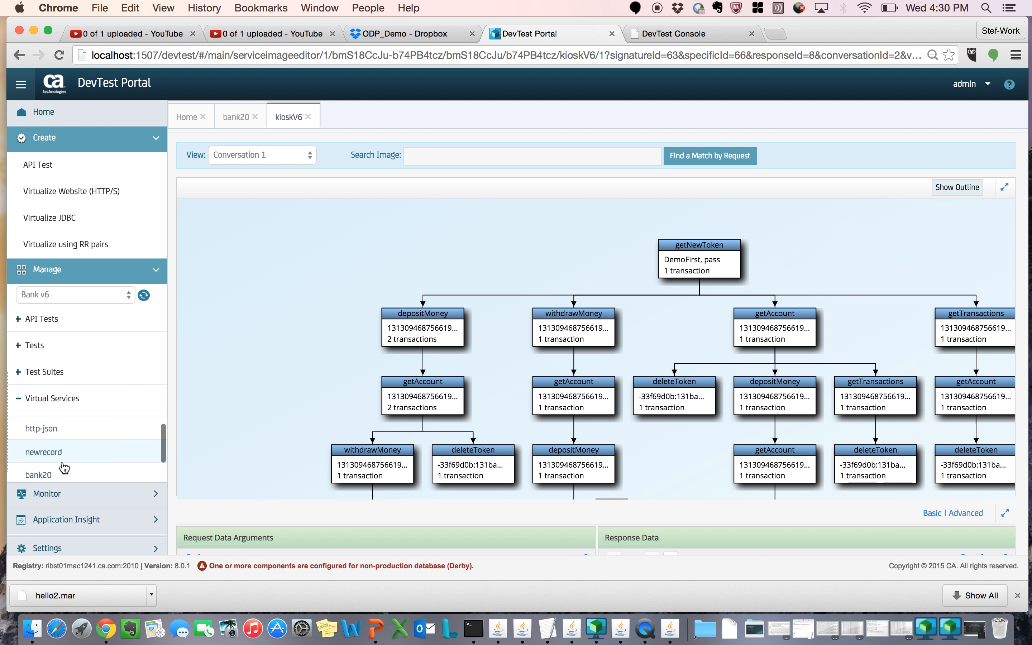
scroll(62, 465, down, 2)
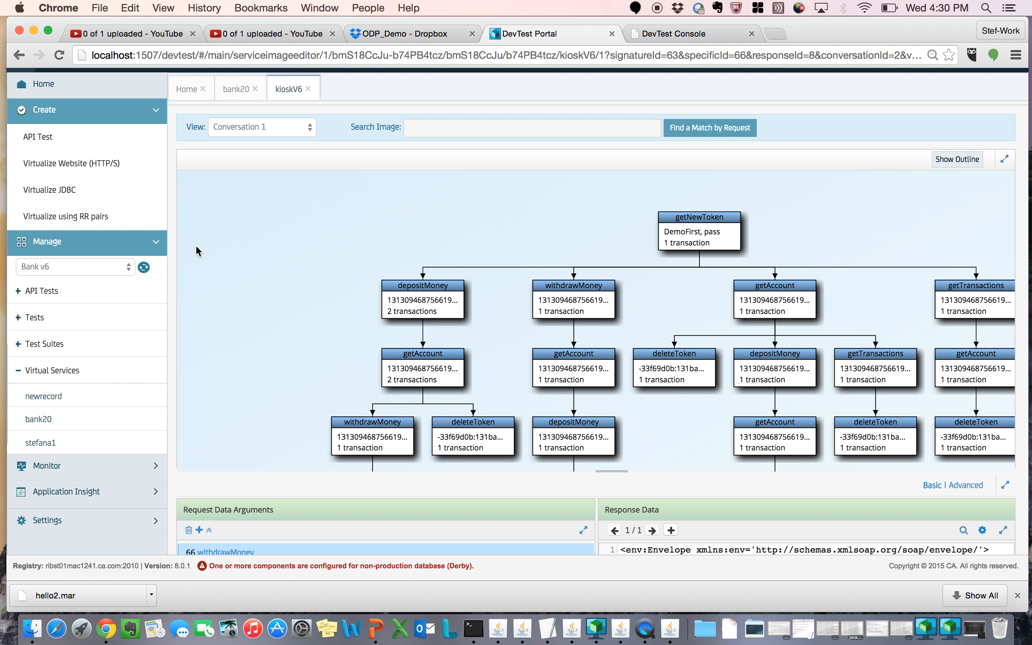
click(157, 242)
click(156, 114)
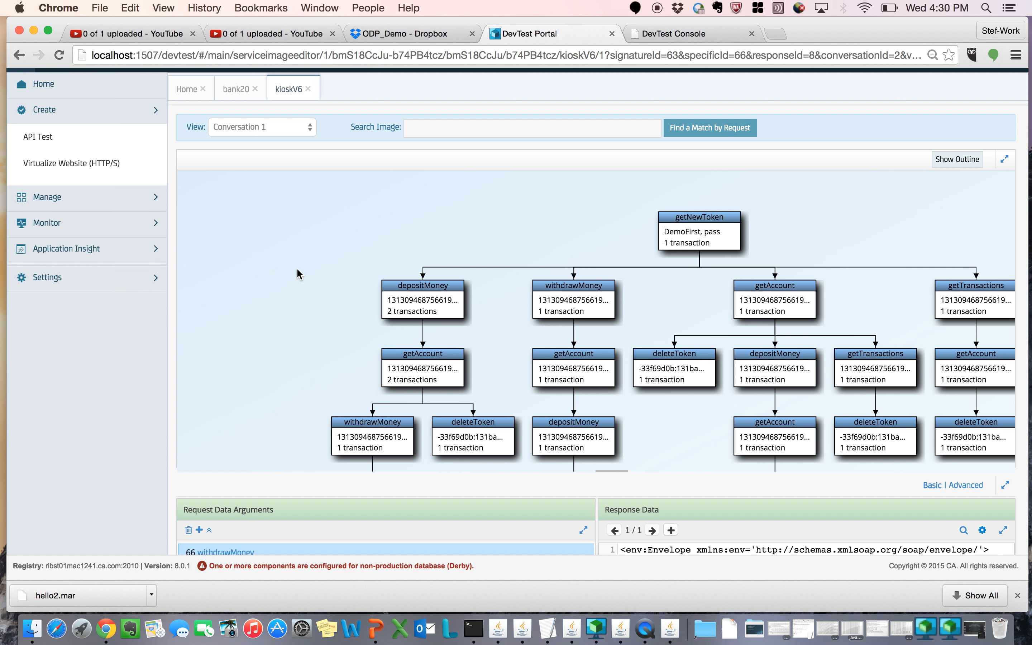
scroll(299, 274, up, 3)
scroll(119, 343, up, 2)
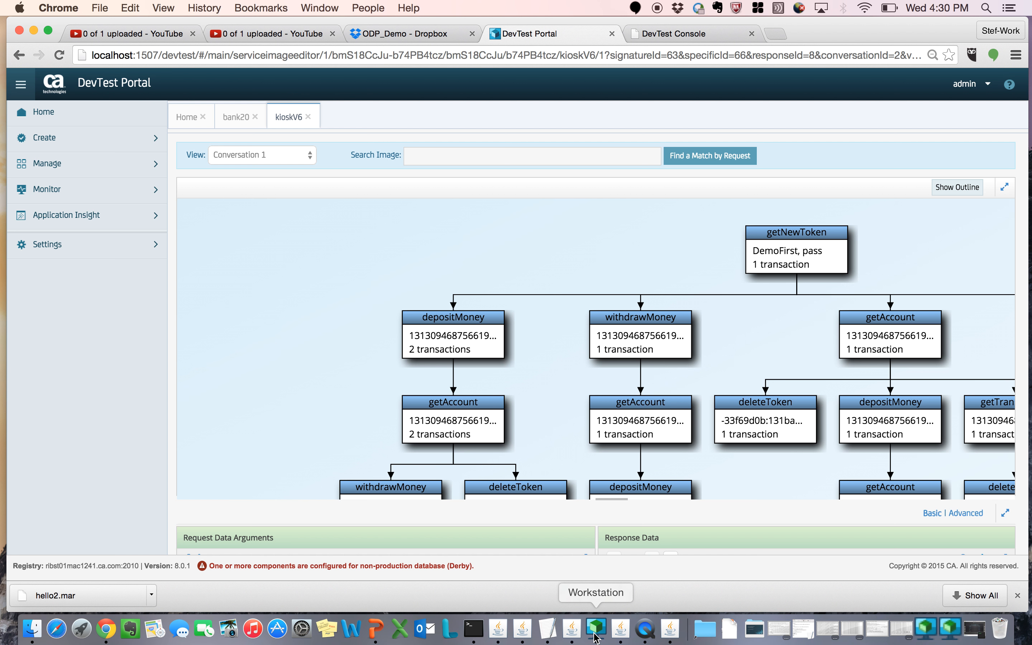
Step: Switch to the SV_8_0_v1 1.pptx presentation in PowerPoint and present slide 23, Learning Mode, as a full-screen slide show
key(ctrl+Up)
key(ctrl+Up)
key(ctrl+Up)
click(365, 434)
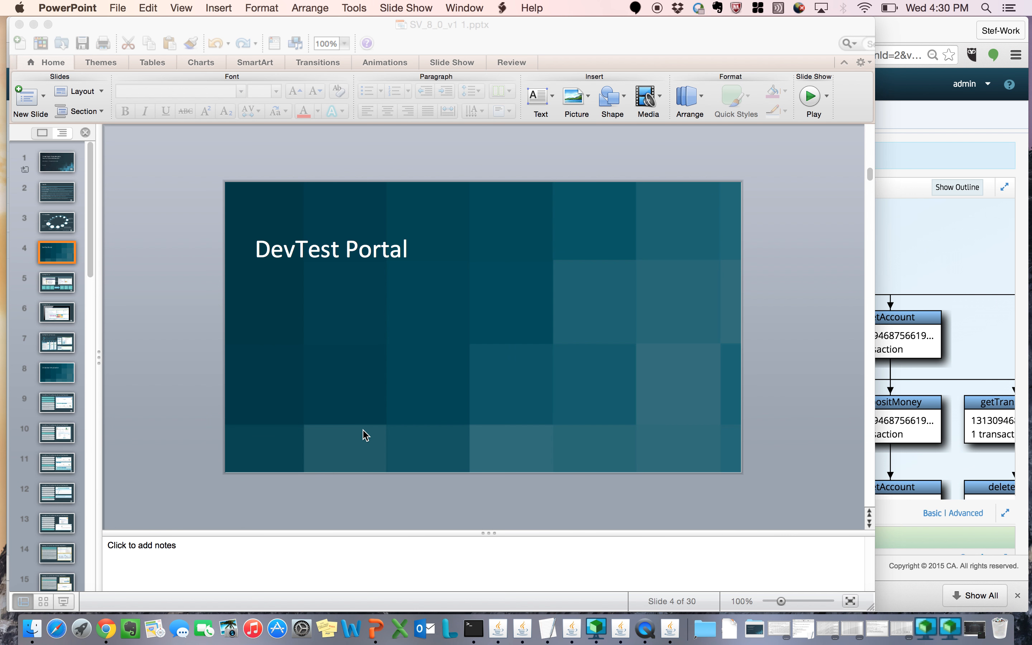
scroll(50, 454, down, 10)
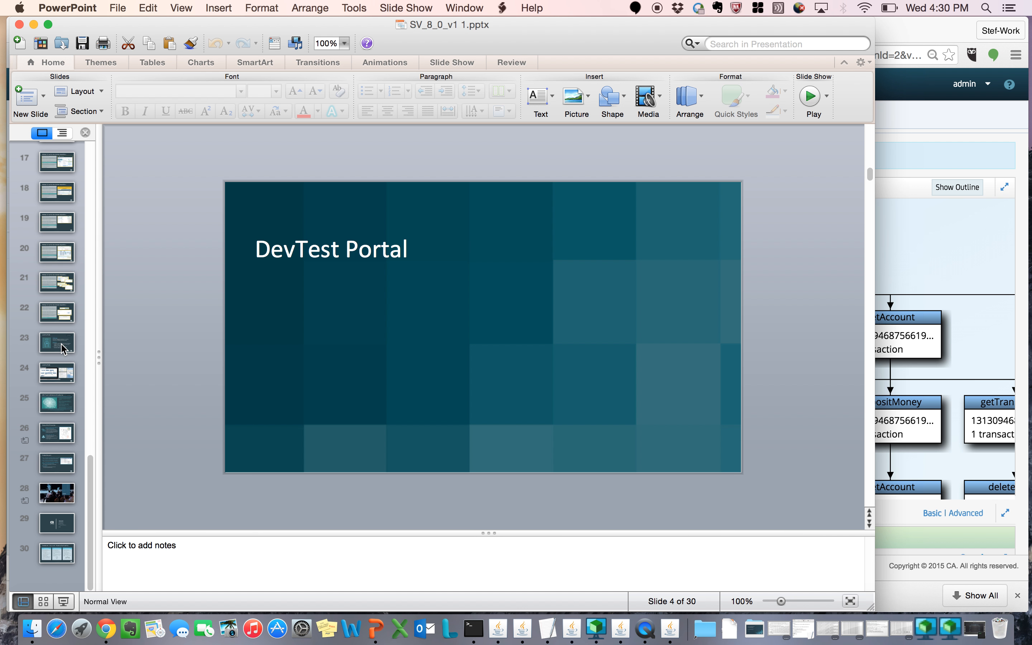
click(63, 349)
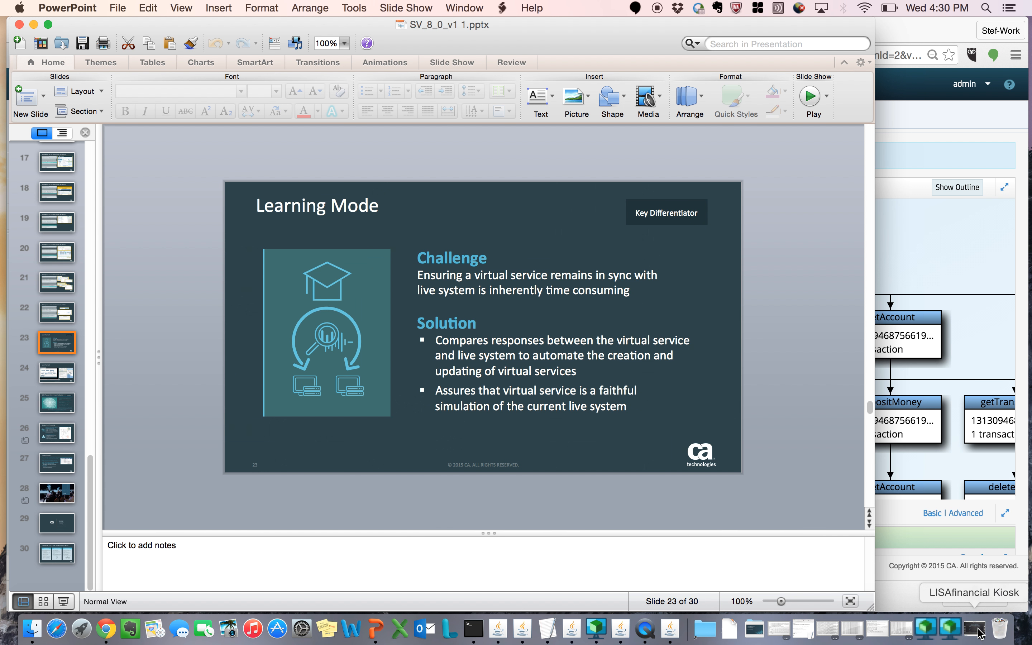
click(849, 602)
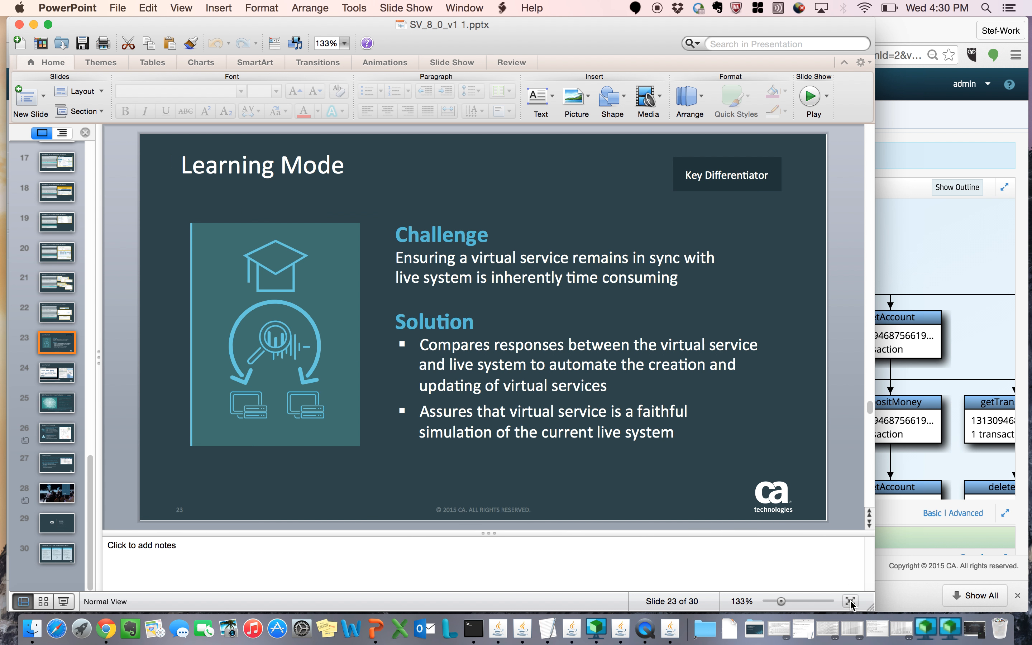
click(63, 602)
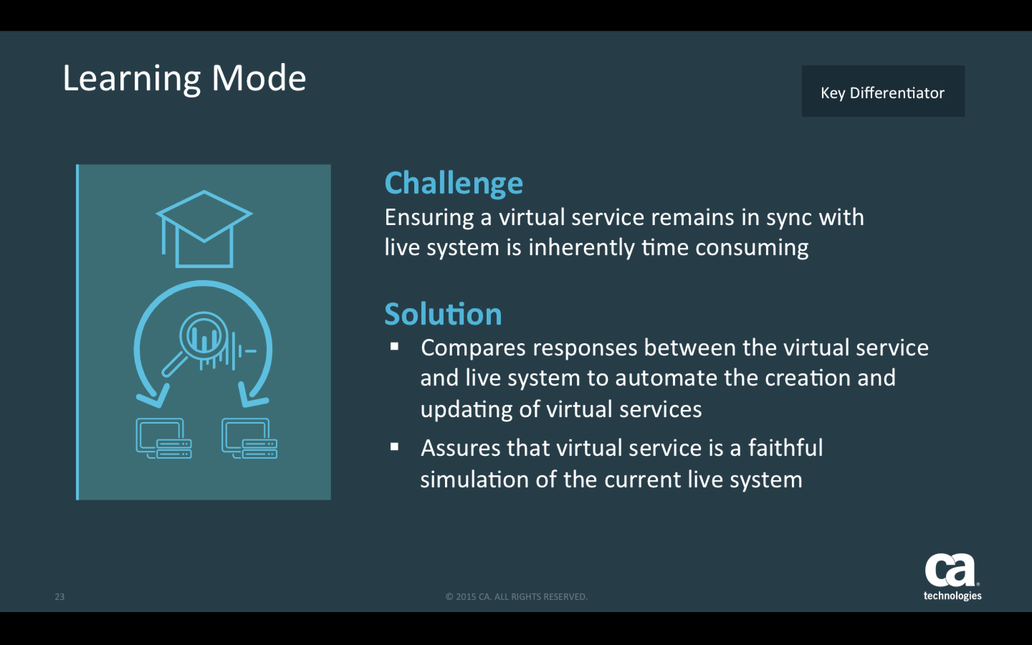